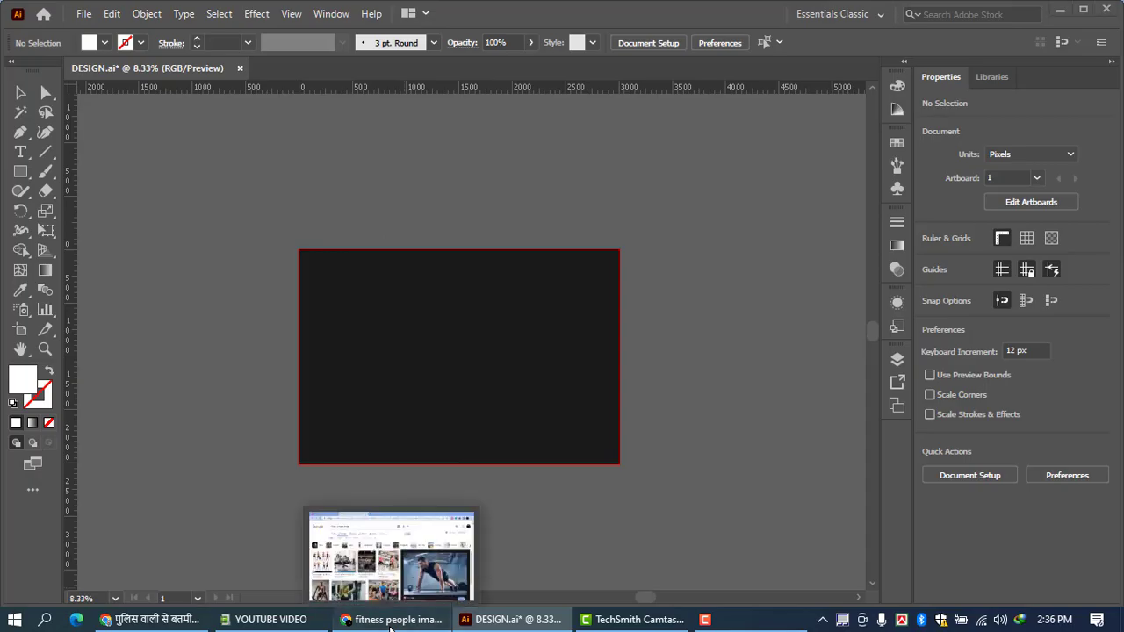
- Copy the push-up photo from the "fitness people image" search results in Chrome
{"action": "left_click", "coordinate": [391, 622]}
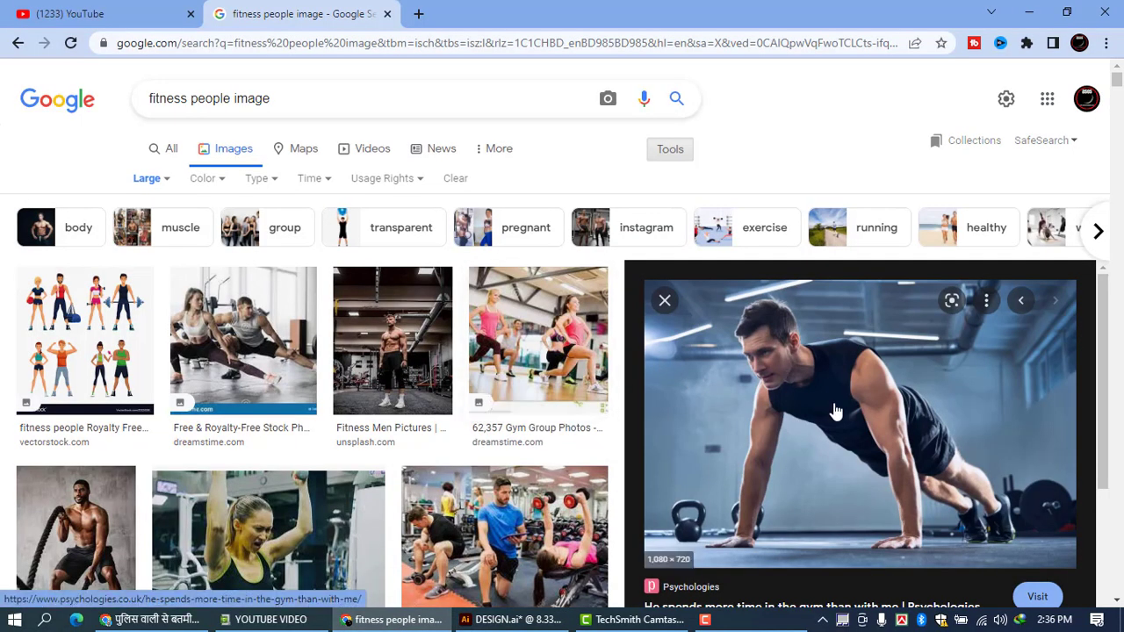
{"action": "mouse_move", "coordinate": [1112, 319]}
{"action": "left_mouse_down"}
{"action": "mouse_move", "coordinate": [1109, 334]}
{"action": "mouse_move", "coordinate": [1107, 299]}
{"action": "mouse_move", "coordinate": [1108, 310]}
{"action": "left_mouse_up"}
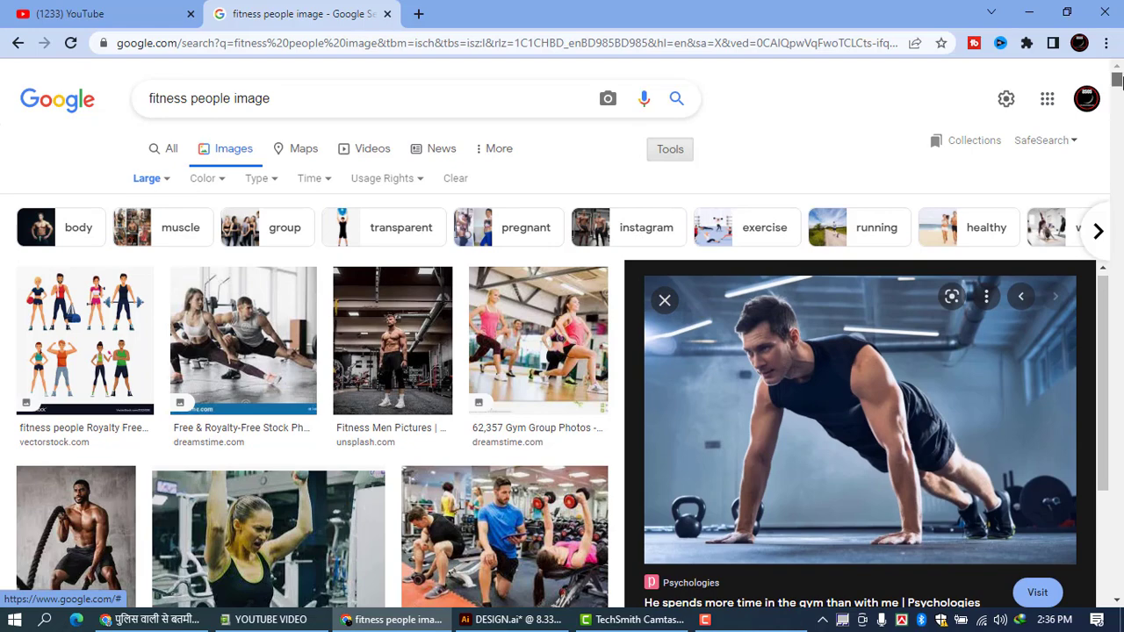
{"action": "left_click_drag", "start_coordinate": [1118, 75], "coordinate": [1118, 97]}
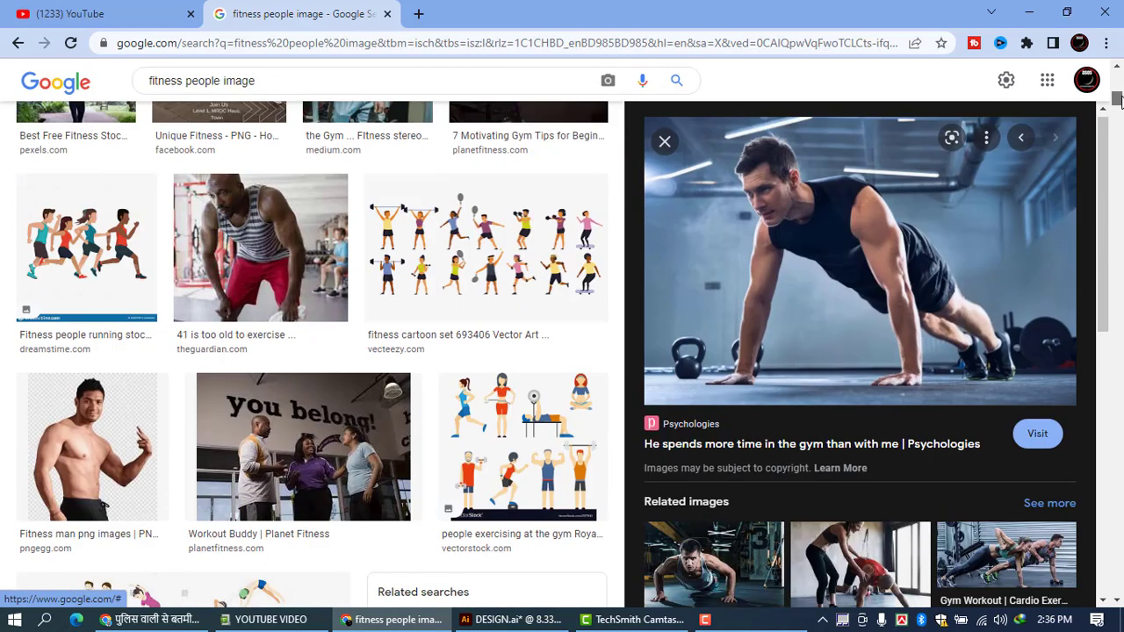
{"action": "right_click", "coordinate": [856, 288]}
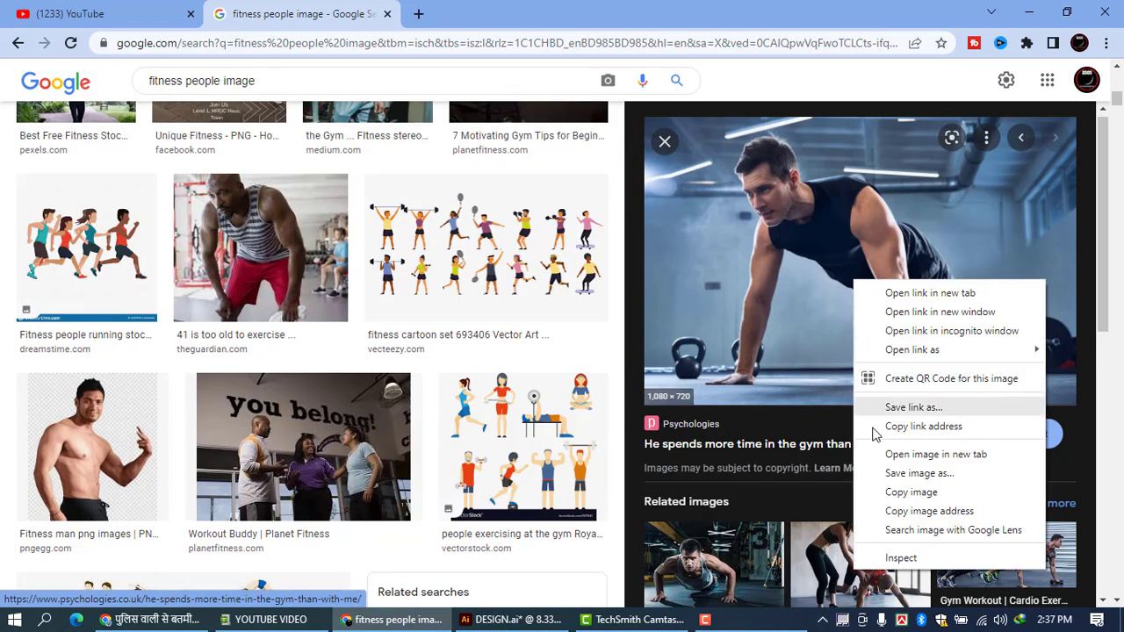
{"action": "left_click", "coordinate": [922, 494]}
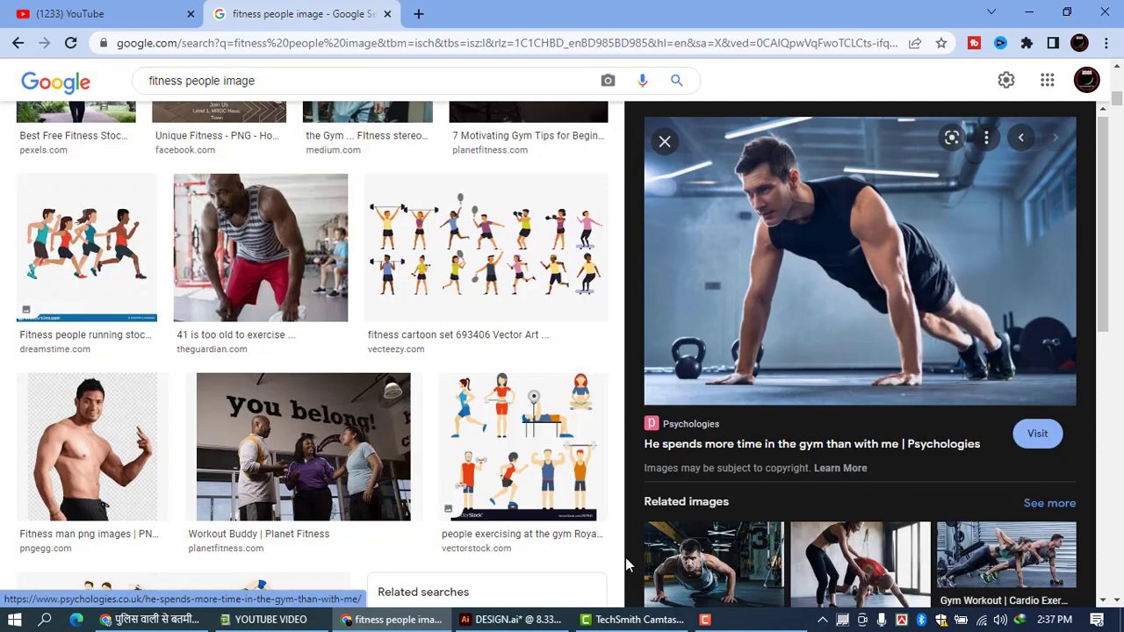
- Paste the photo into the Illustrator document, centred on the artboard, and scale it proportionally to fill the 3000 × 2000 px artboard
{"action": "left_click", "coordinate": [518, 619]}
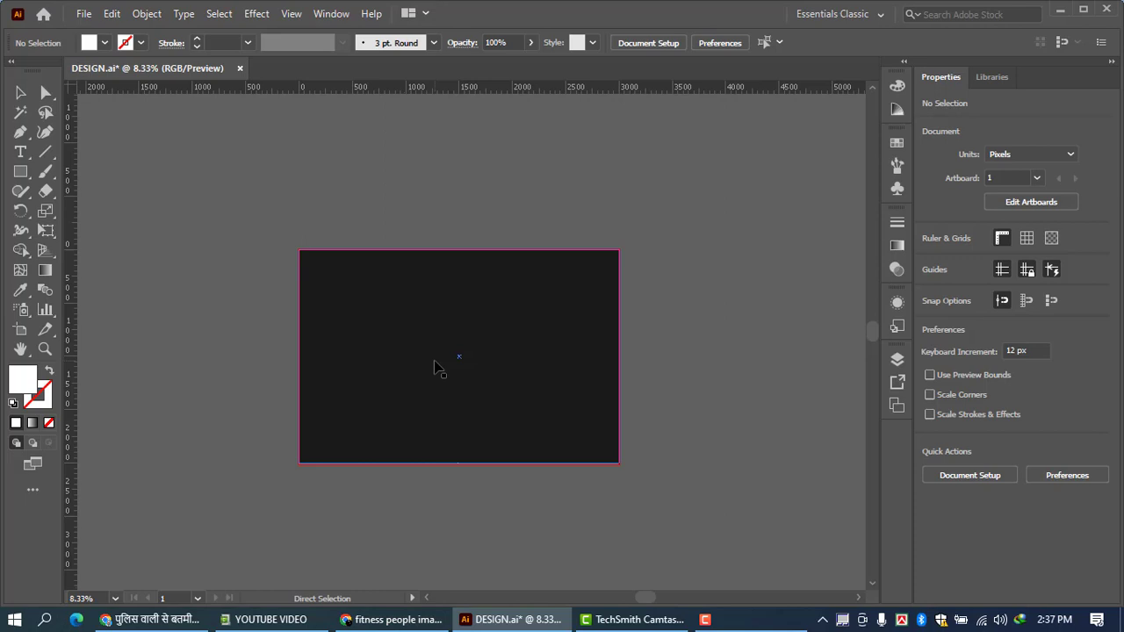
{"action": "key", "text": "ctrl+v"}
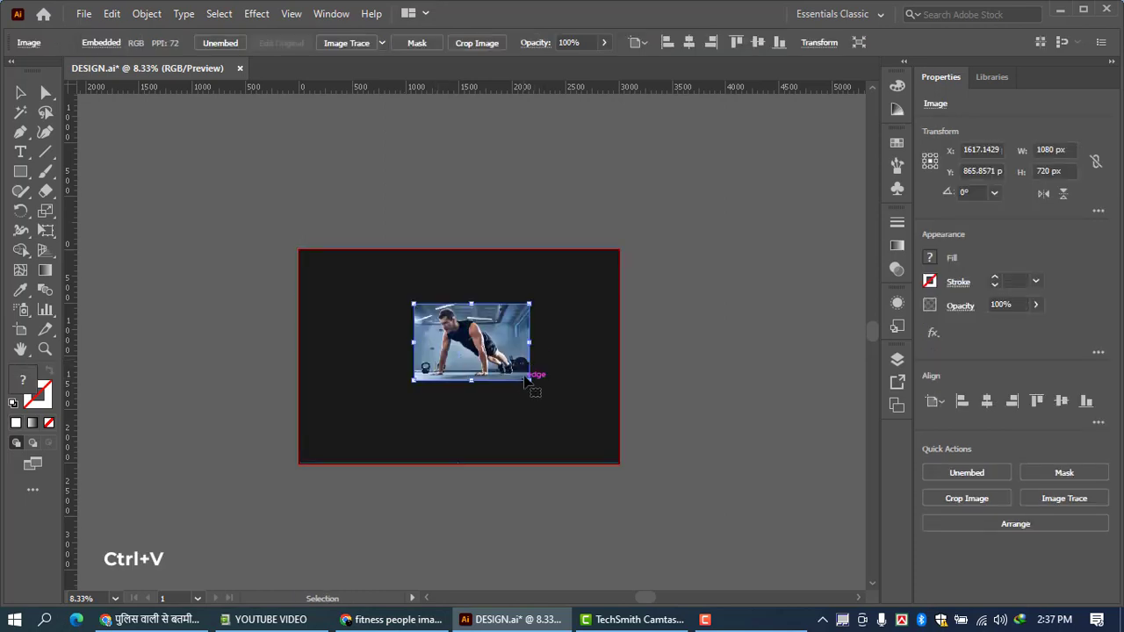
{"action": "left_click", "coordinate": [1062, 402]}
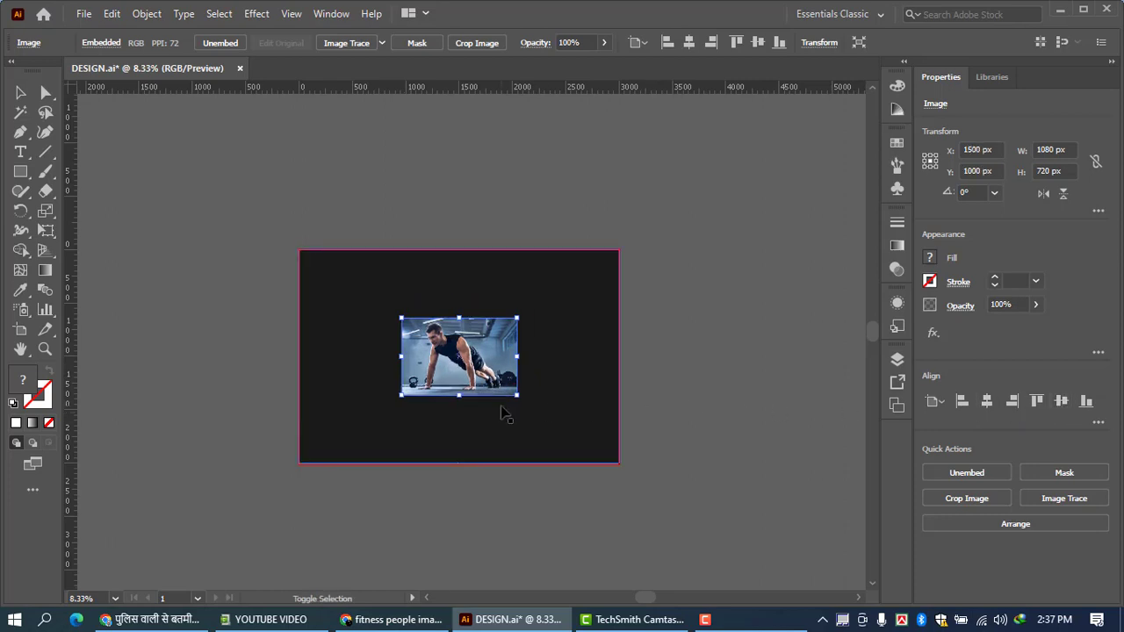
{"action": "left_click_drag", "start_coordinate": [521, 398], "coordinate": [620, 465]}
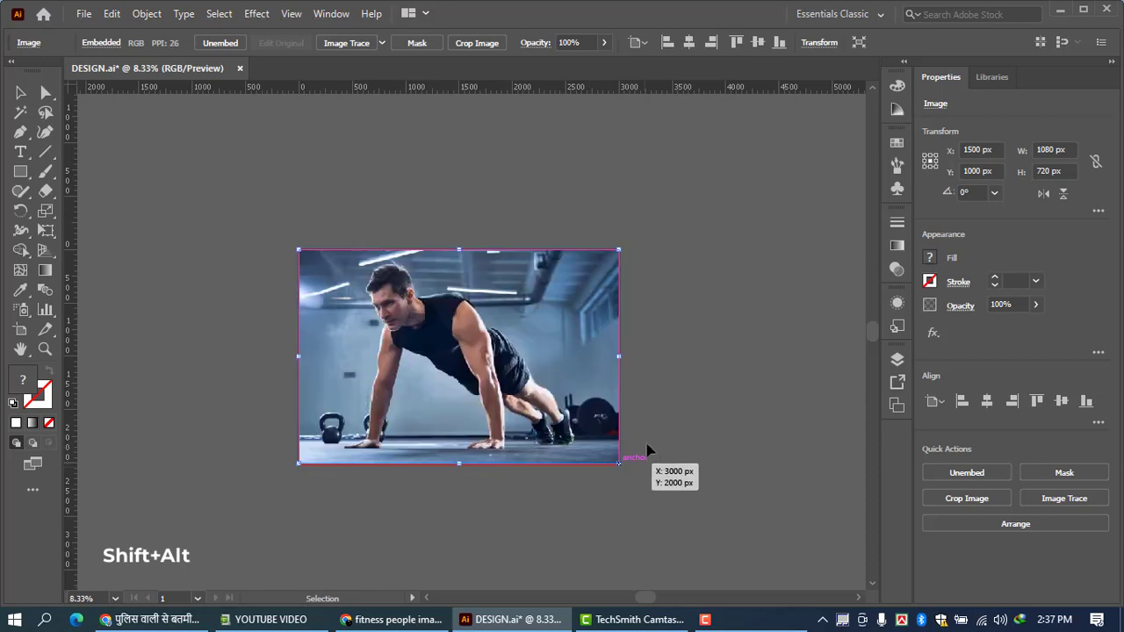
{"action": "left_click", "coordinate": [708, 386]}
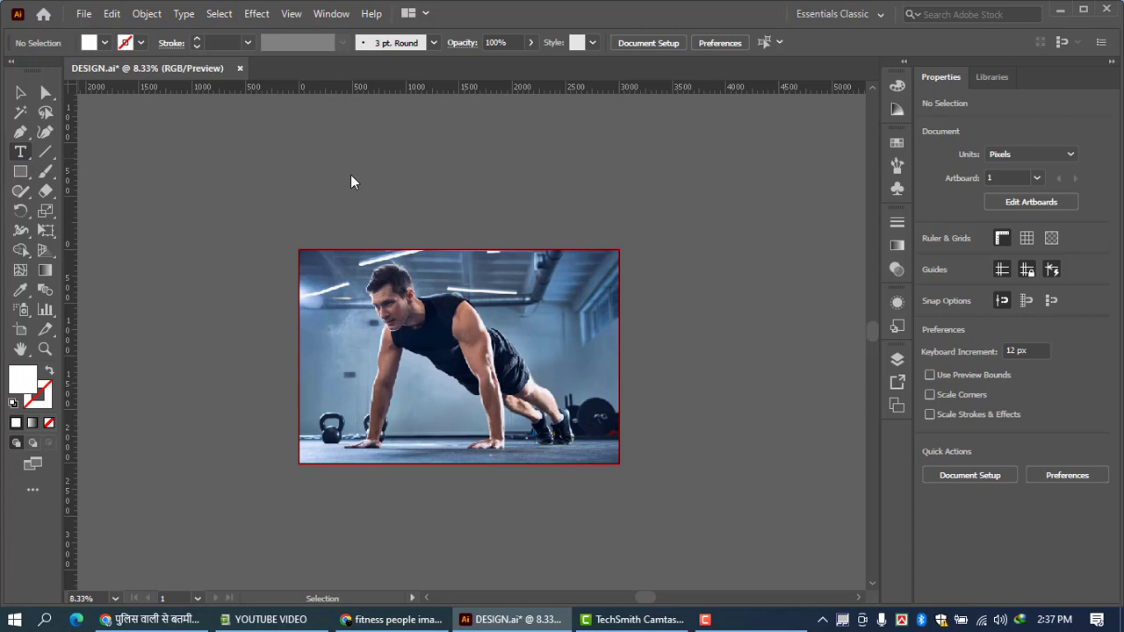
- Add the point text "fitness" at 72 pt on the empty canvas above the photo
{"action": "left_click_drag", "start_coordinate": [347, 175], "coordinate": [491, 205]}
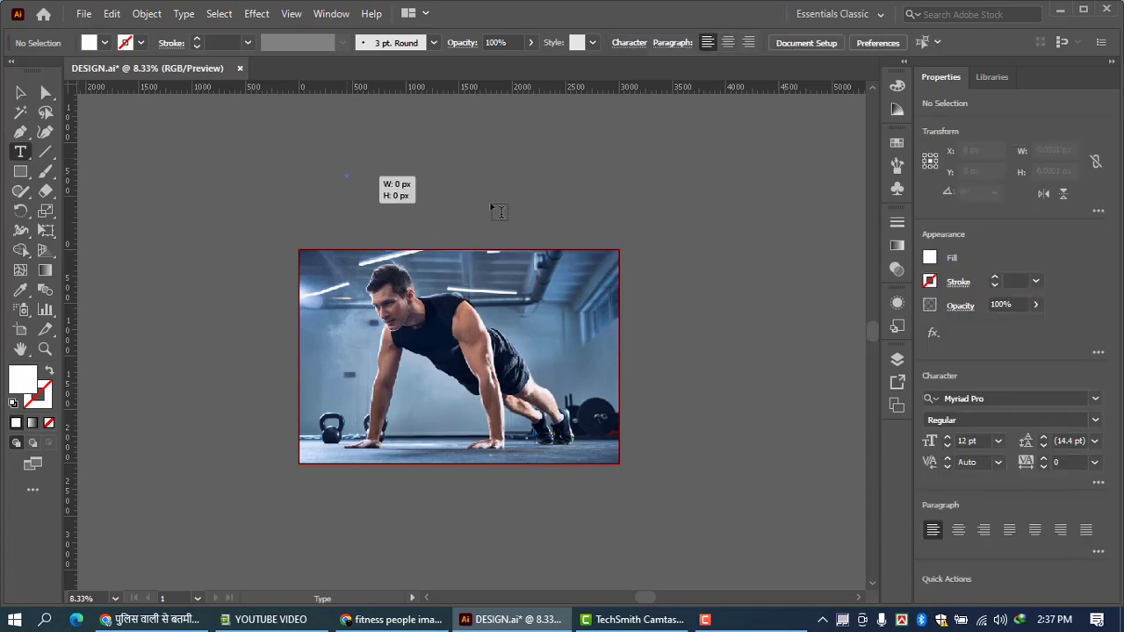
{"action": "left_click", "coordinate": [998, 441]}
{"action": "left_click", "coordinate": [1019, 427]}
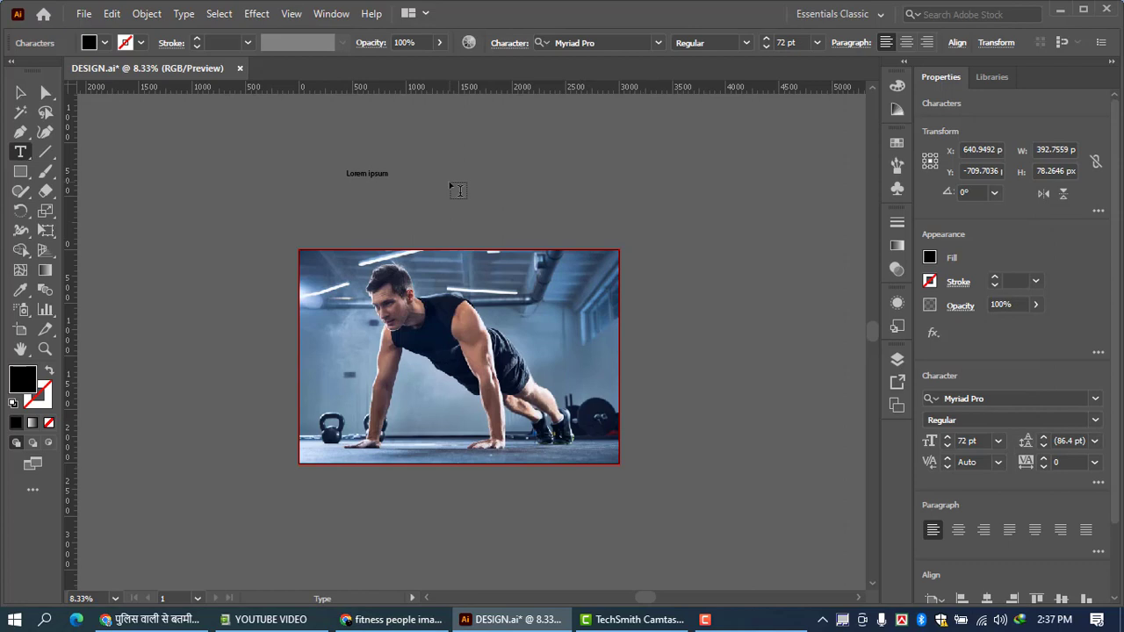
{"action": "key", "text": "BackSpace"}
{"action": "left_click", "coordinate": [22, 93]}
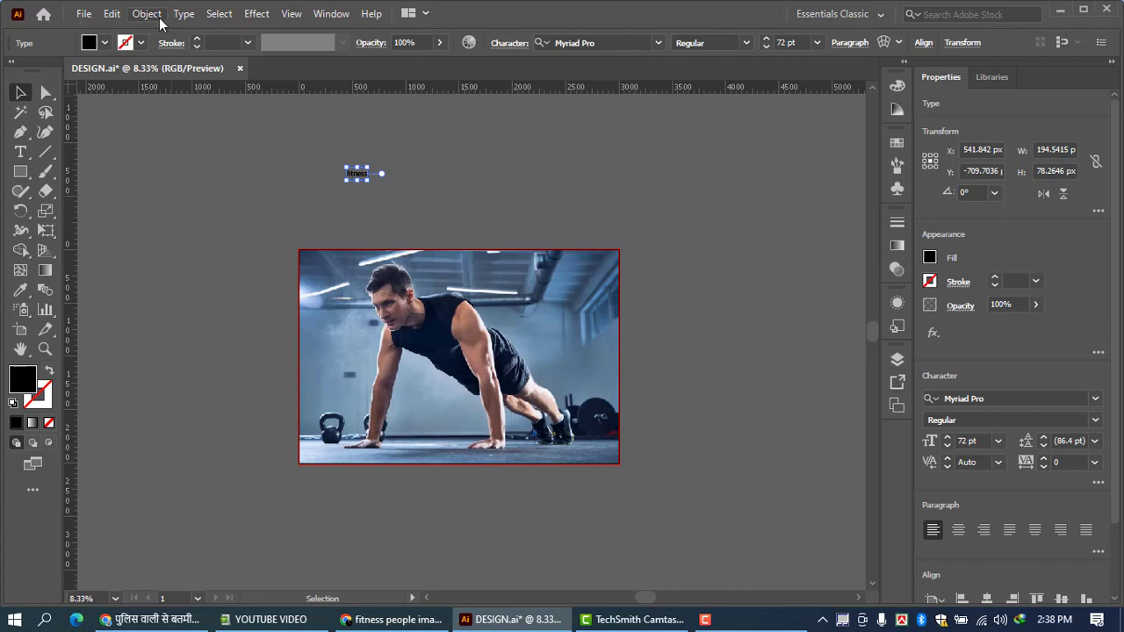
- Change the case of the "fitness" text to UPPERCASE
{"action": "left_click", "coordinate": [189, 18]}
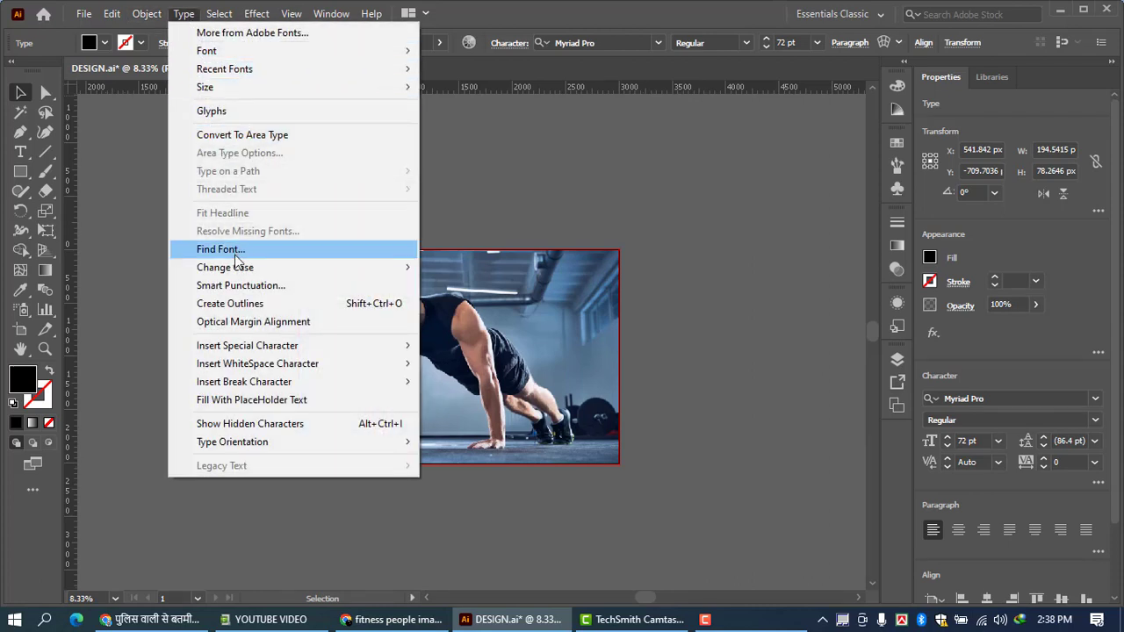
{"action": "mouse_move", "coordinate": [243, 275]}
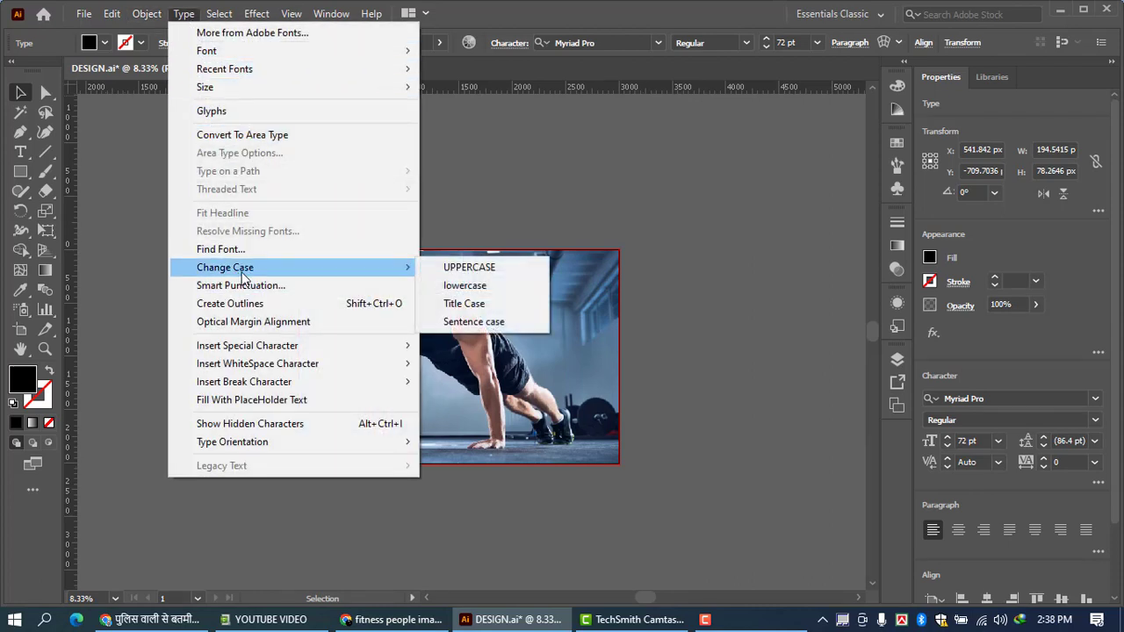
{"action": "left_click", "coordinate": [465, 267]}
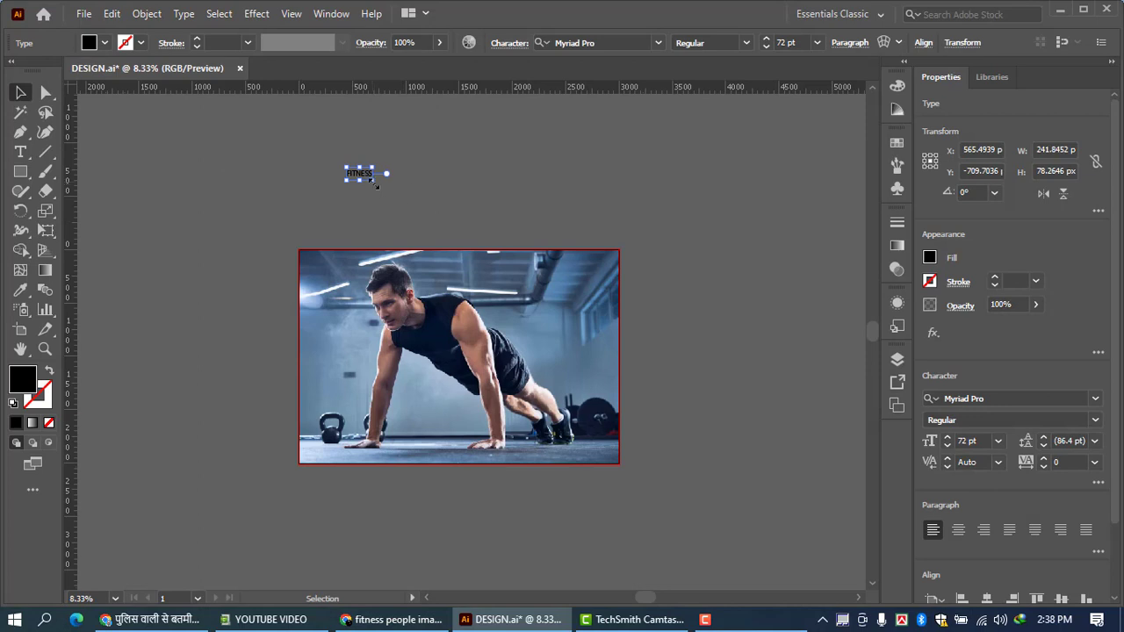
- Scale the FITNESS text proportionally to about 817 pt and place it just above the photo, extending past the artboard's left edge
{"action": "key", "text": "shift"}
{"action": "left_click_drag", "start_coordinate": [376, 184], "coordinate": [563, 249]}
{"action": "left_click_drag", "start_coordinate": [506, 179], "coordinate": [507, 177]}
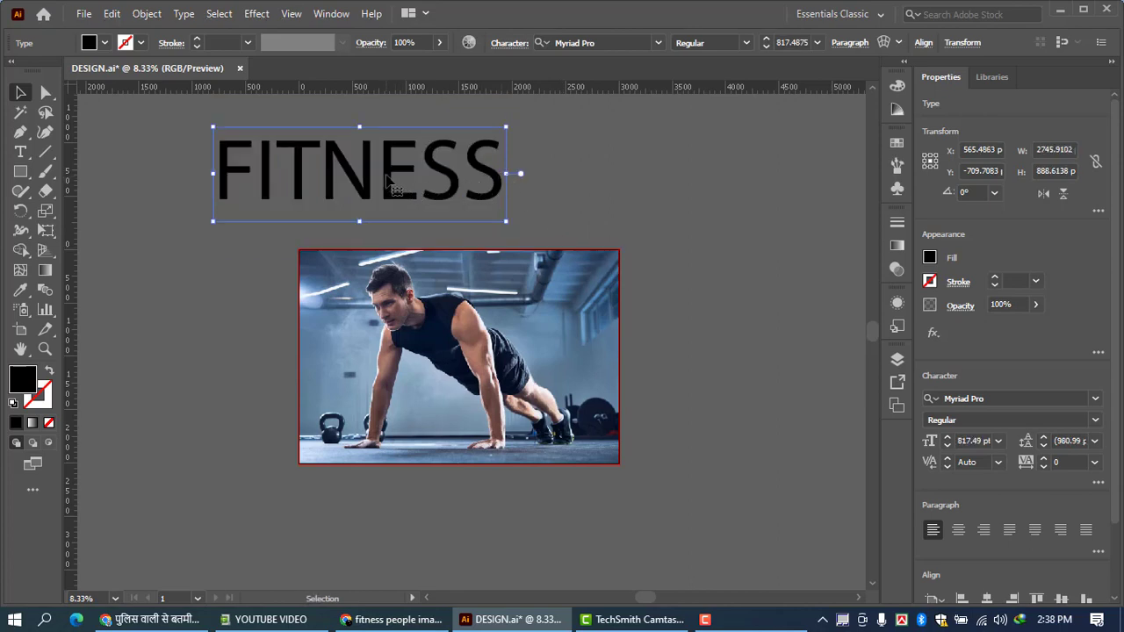
{"action": "left_click_drag", "start_coordinate": [388, 179], "coordinate": [294, 204]}
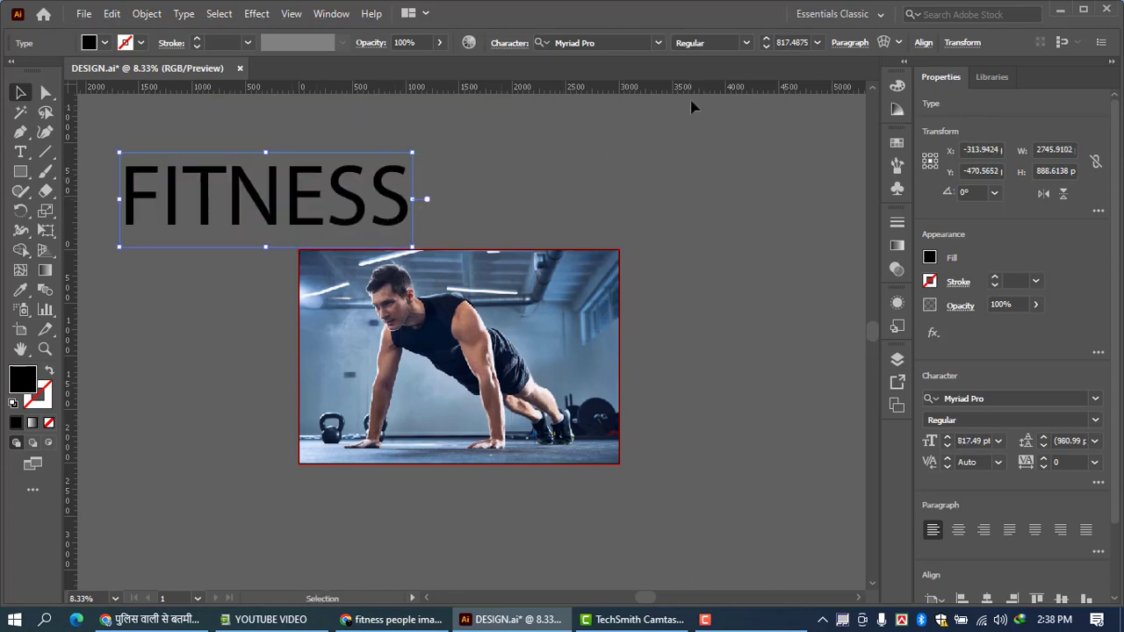
- Set the font of the FITNESS text to Franklin Gothic Heavy
{"action": "left_click", "coordinate": [658, 43]}
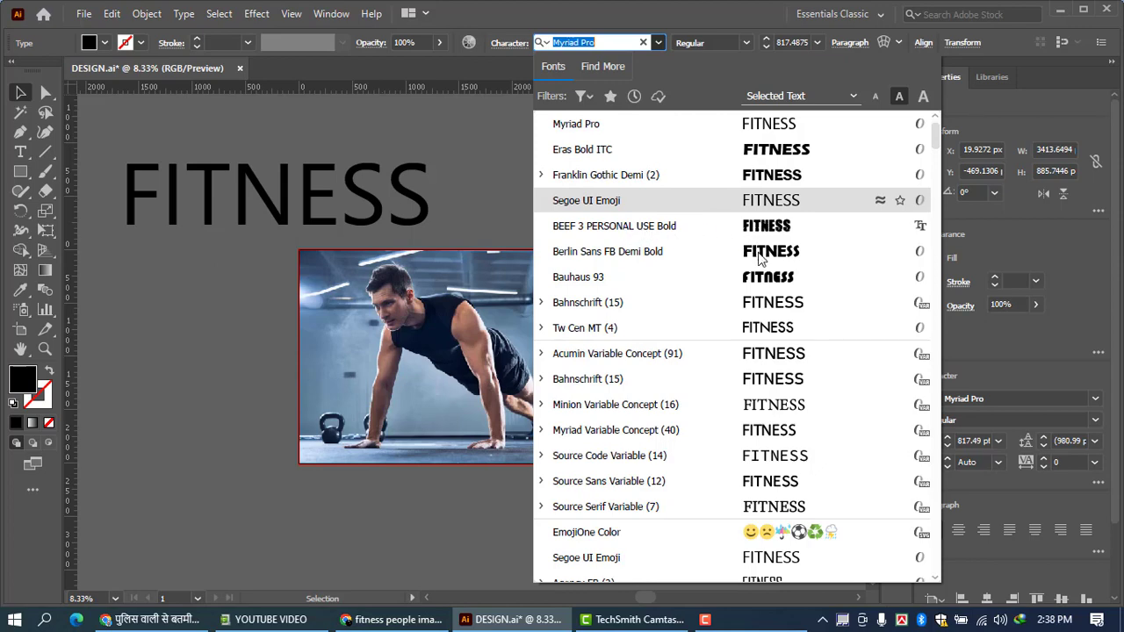
{"action": "scroll", "coordinate": [762, 259], "scroll_direction": "down", "scroll_amount": 10}
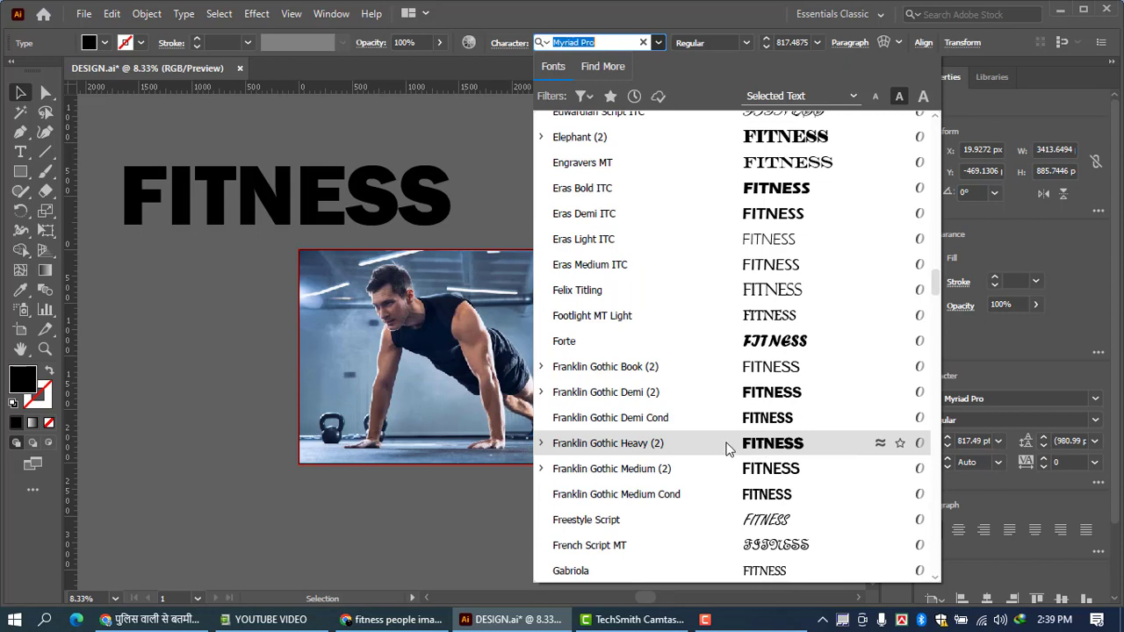
{"action": "left_click", "coordinate": [781, 443]}
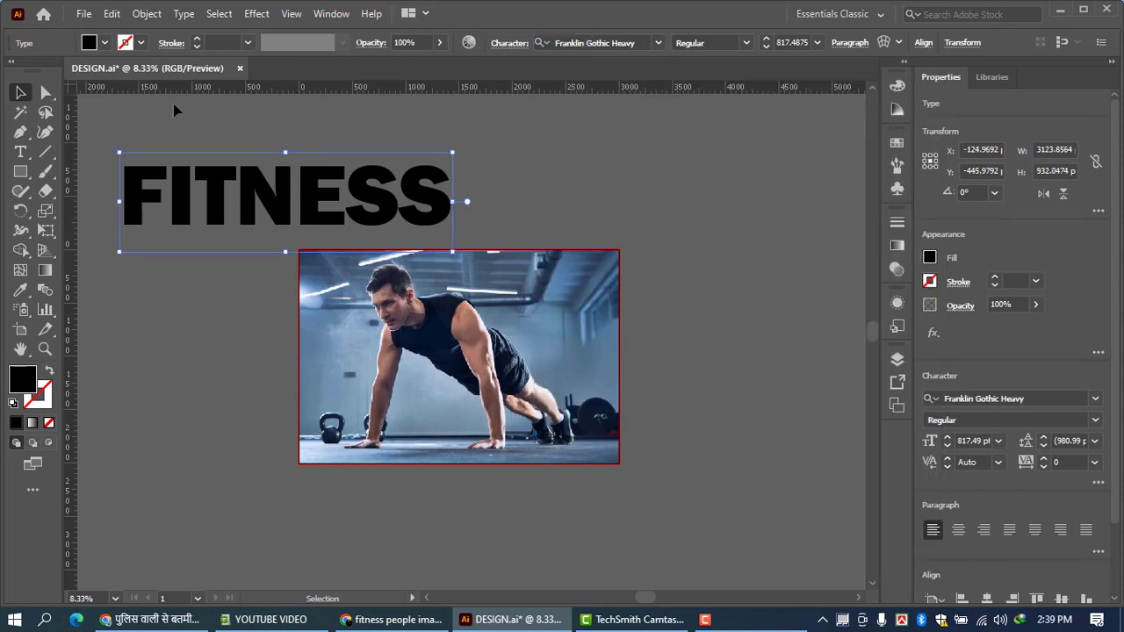
- Fill the FITNESS text with the pure blue swatch
{"action": "left_click", "coordinate": [105, 42]}
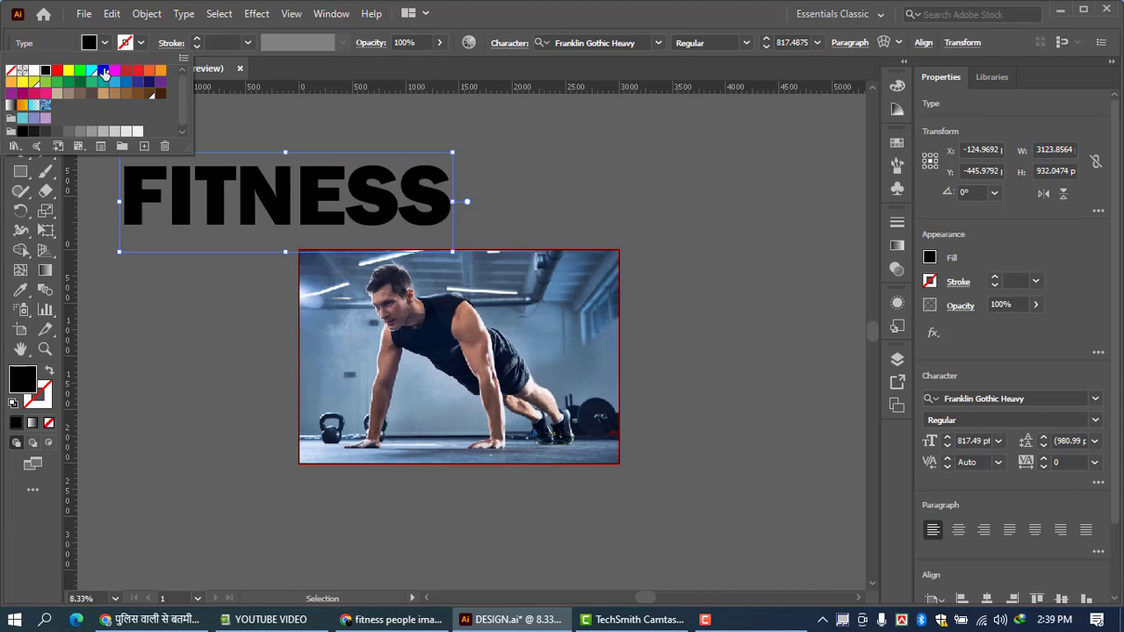
{"action": "left_click", "coordinate": [103, 71]}
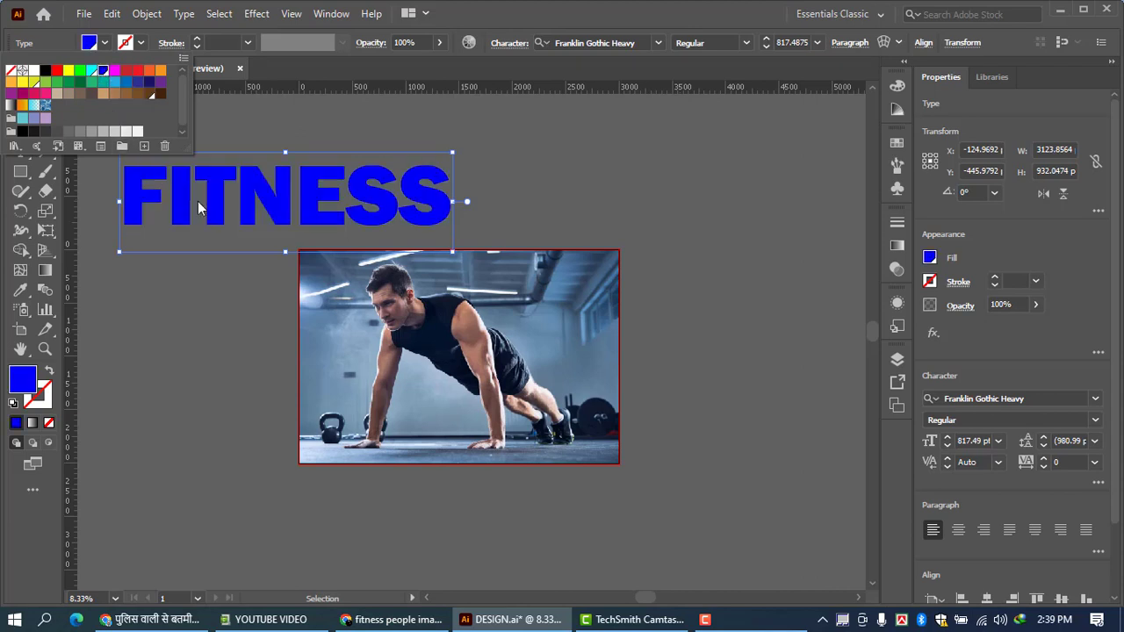
{"action": "left_click", "coordinate": [176, 351]}
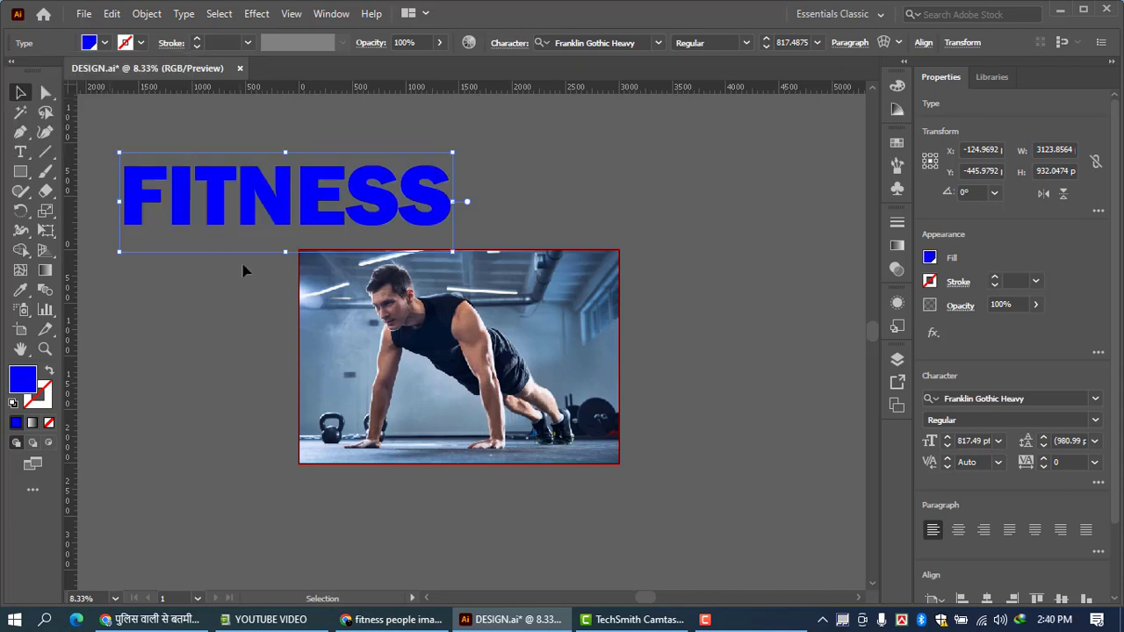
- Convert the FITNESS text to outlines and centre it horizontally and vertically on the artboard
{"action": "right_click", "coordinate": [281, 206]}
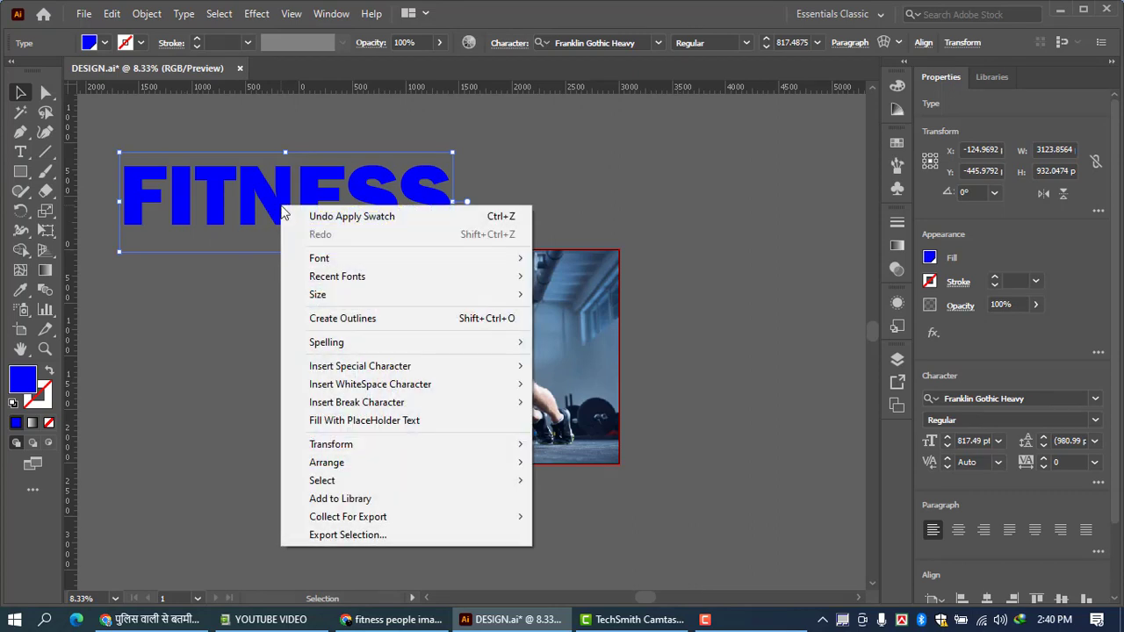
{"action": "left_click", "coordinate": [349, 321]}
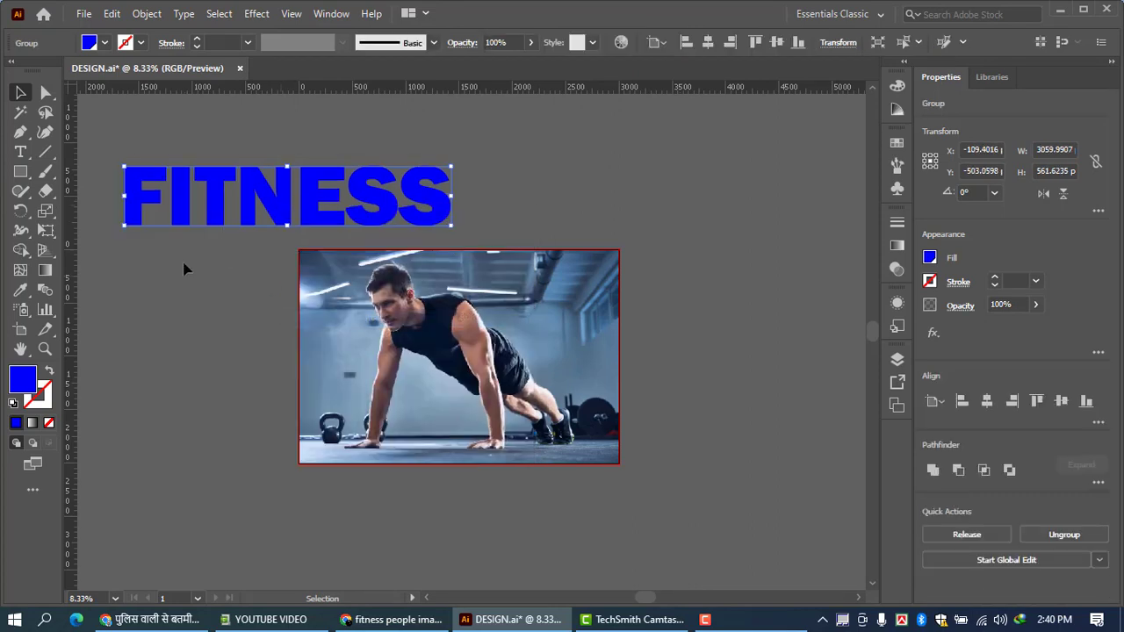
{"action": "left_click", "coordinate": [988, 404]}
{"action": "left_click", "coordinate": [1062, 402]}
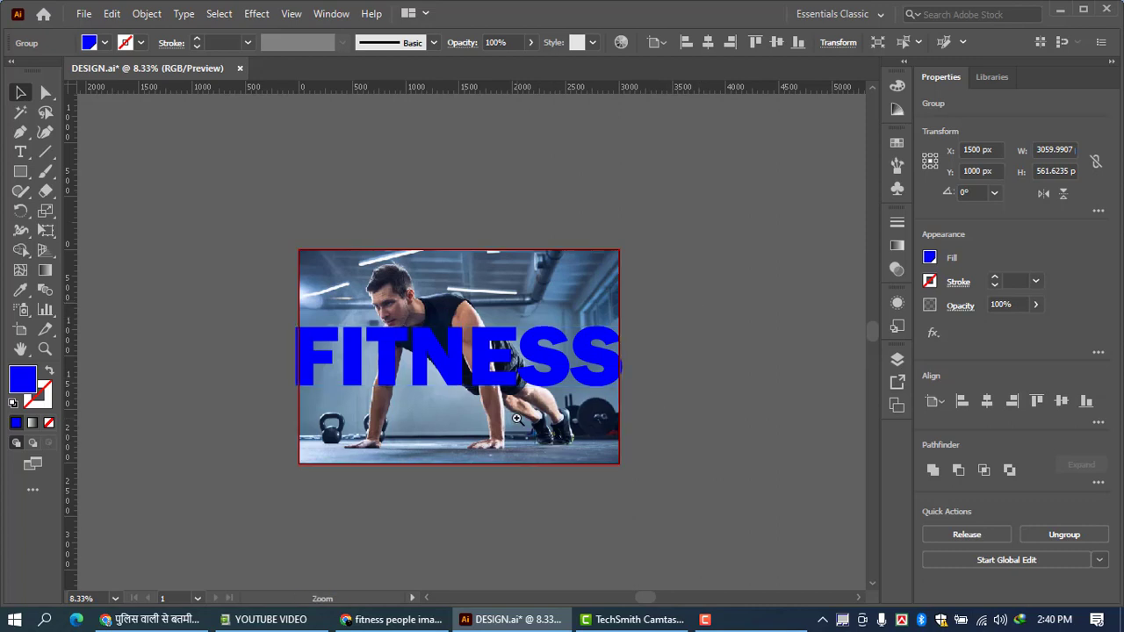
- Scale the outlined FITNESS lettering proportionally about its centre to about 2740 px wide so it fits inside the photo
{"action": "left_click", "coordinate": [518, 417], "text": "ctrl"}
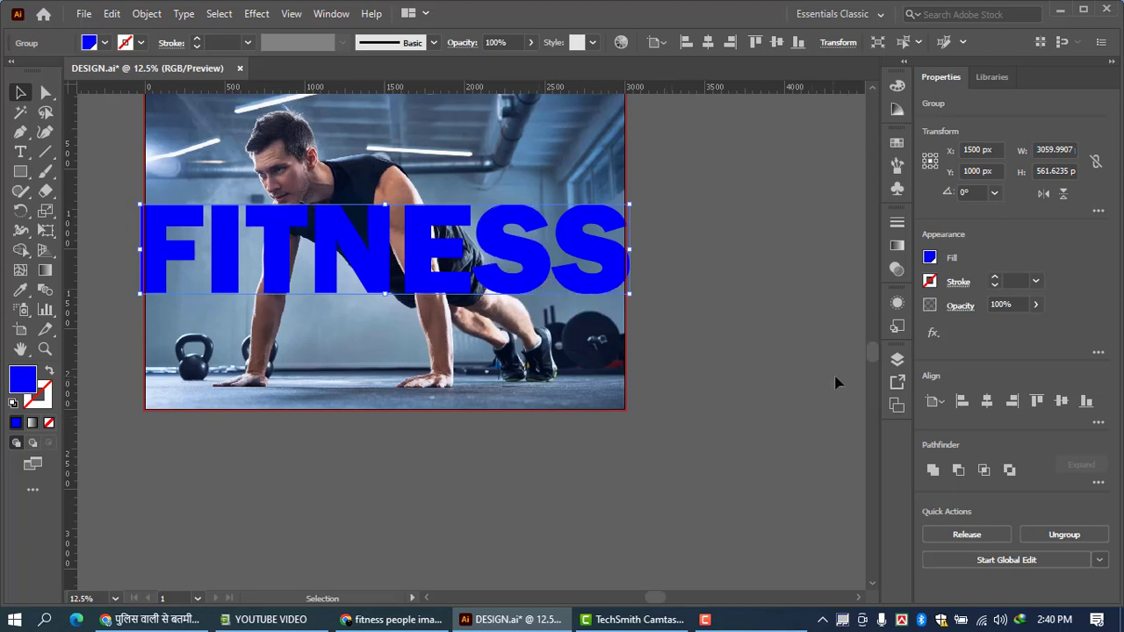
{"action": "left_click_drag", "start_coordinate": [872, 353], "coordinate": [873, 336]}
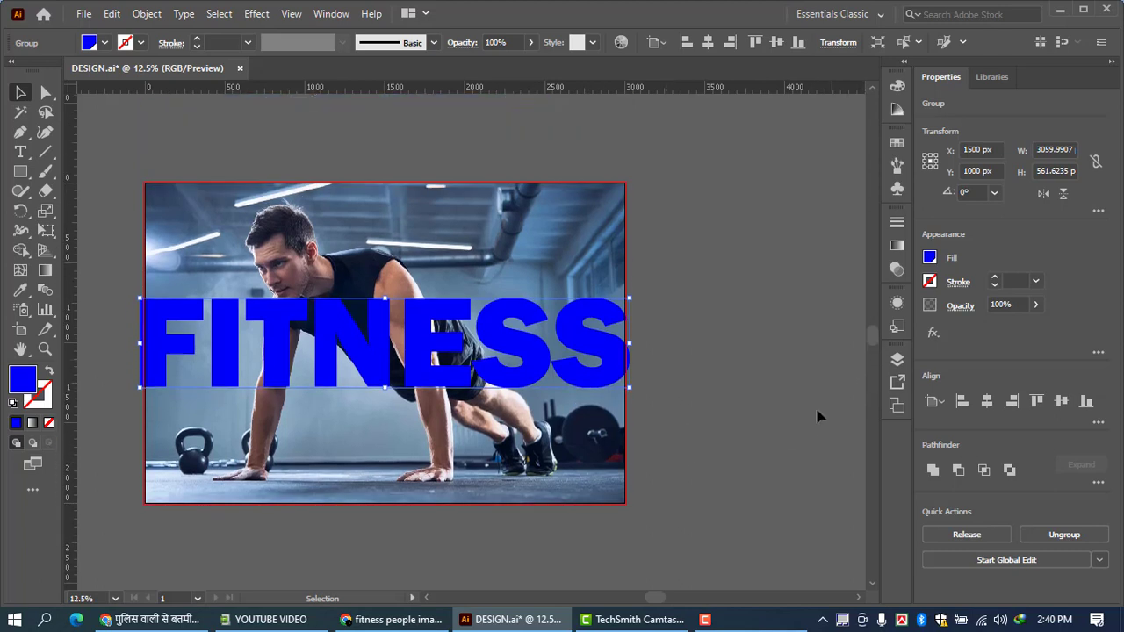
{"action": "left_click_drag", "start_coordinate": [660, 605], "coordinate": [649, 603]}
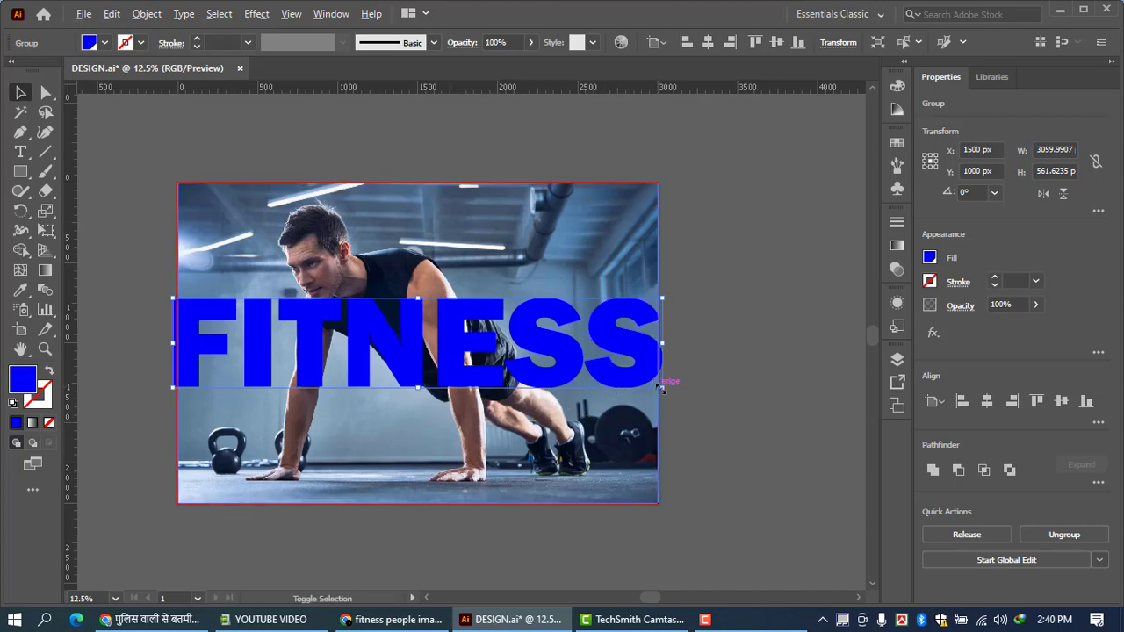
{"action": "left_click_drag", "start_coordinate": [663, 387], "coordinate": [638, 384]}
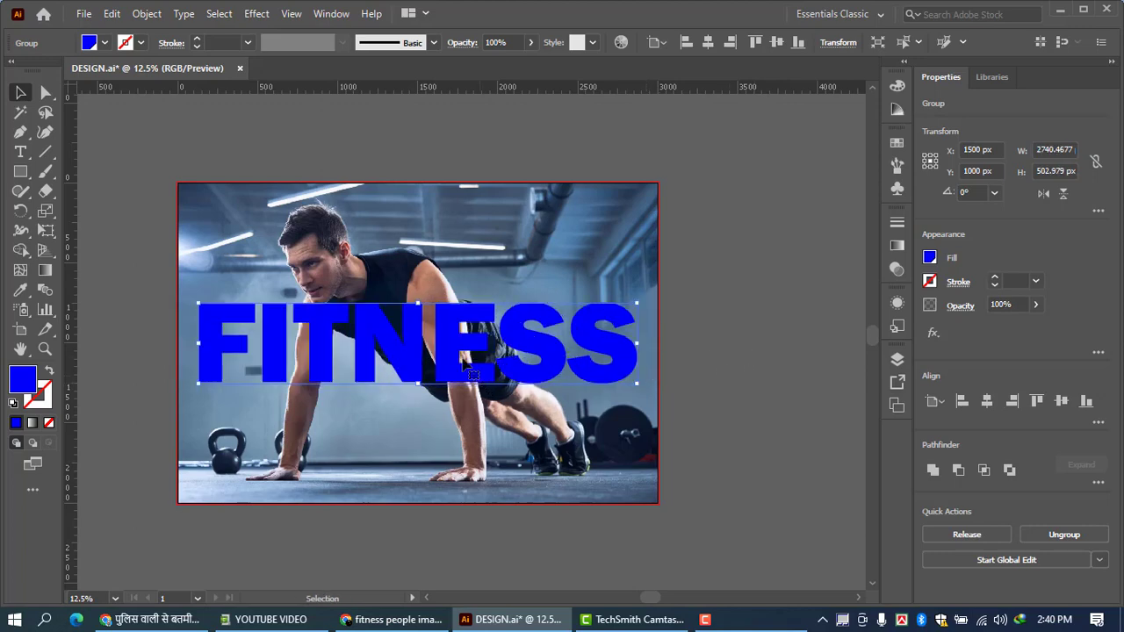
- Move the FITNESS lettering down to about Y 1165 px over the man's arms, keeping it horizontally centred on the artboard
{"action": "left_click_drag", "start_coordinate": [453, 353], "coordinate": [454, 372]}
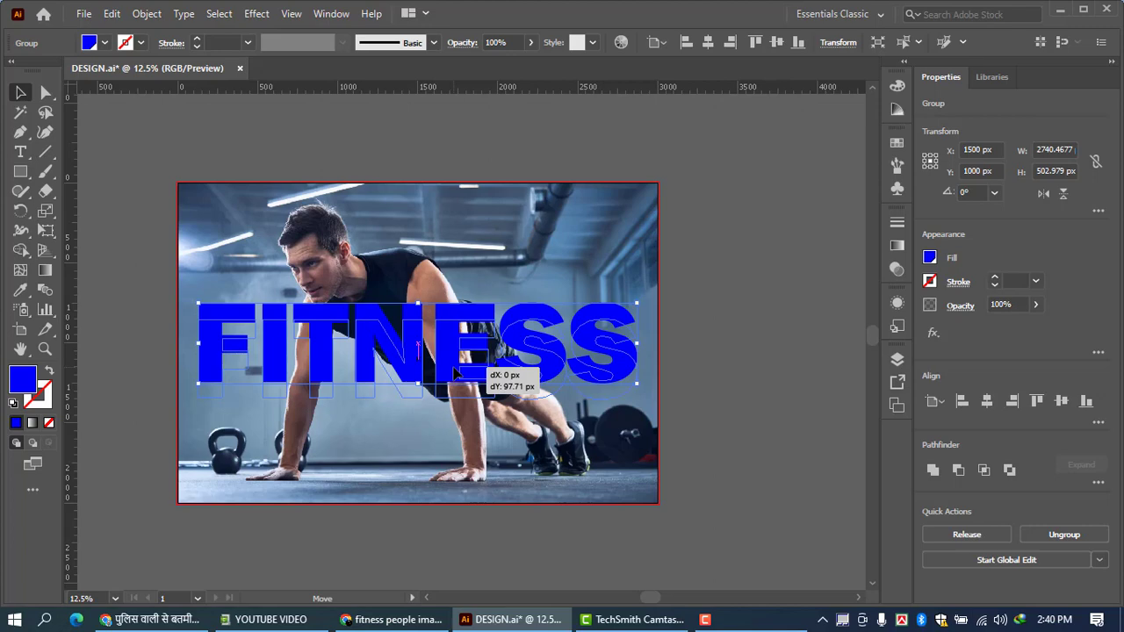
{"action": "left_click_drag", "start_coordinate": [455, 373], "coordinate": [462, 363]}
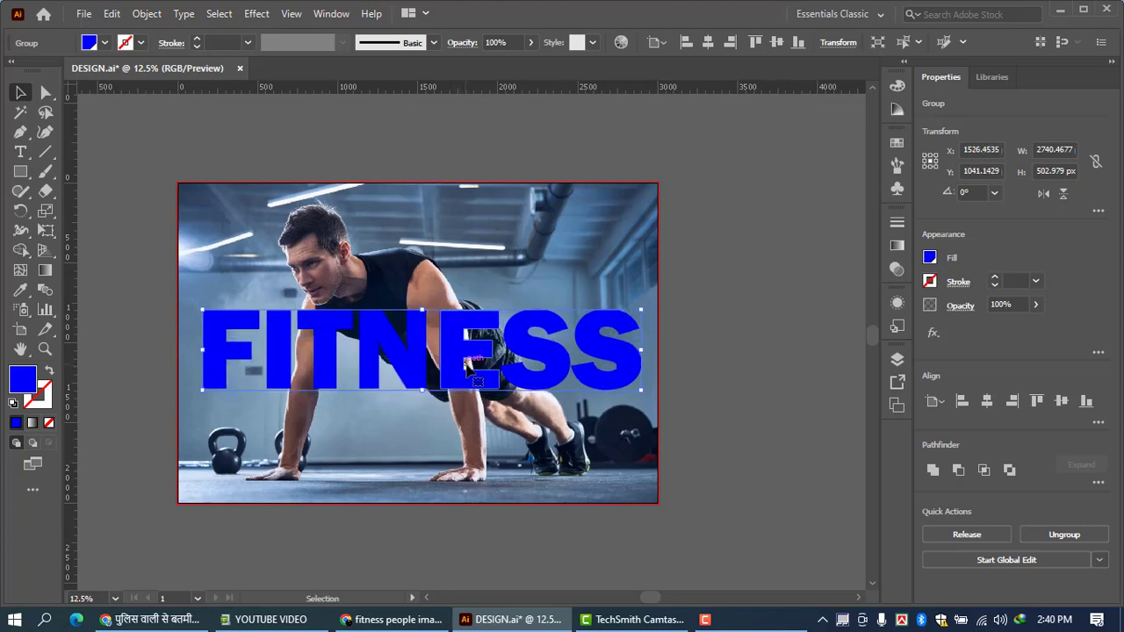
{"action": "left_click", "coordinate": [986, 401]}
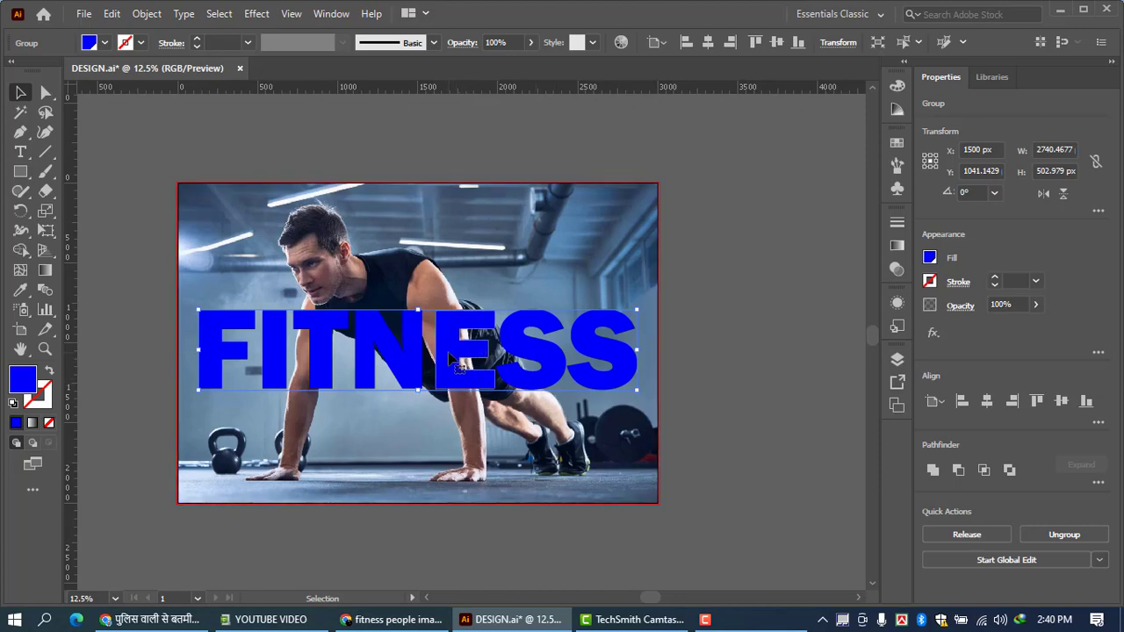
{"action": "left_click_drag", "start_coordinate": [449, 355], "coordinate": [449, 376]}
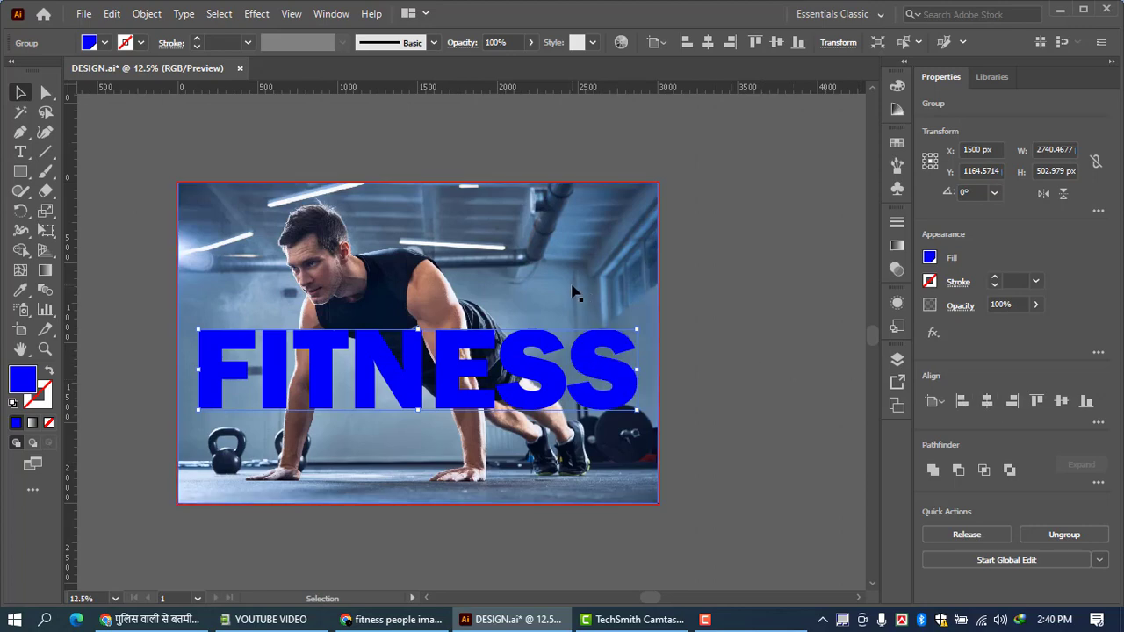
- Reduce the opacity of the FITNESS lettering to 26% so the photo shows through it
{"action": "left_click", "coordinate": [436, 339]}
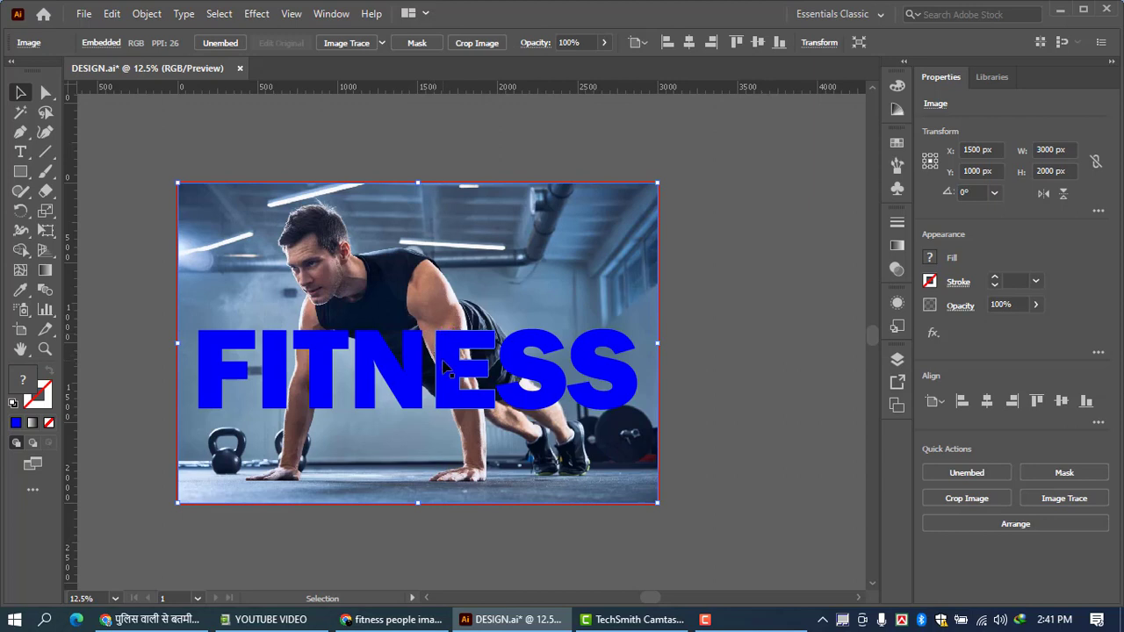
{"action": "left_click", "coordinate": [441, 362]}
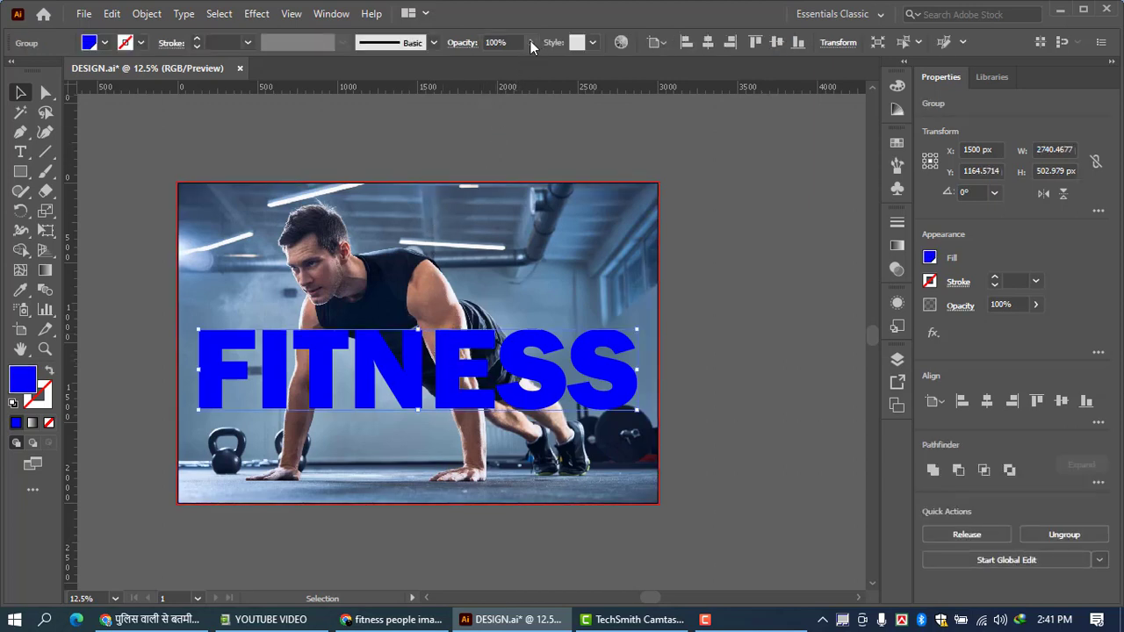
{"action": "left_click", "coordinate": [531, 42]}
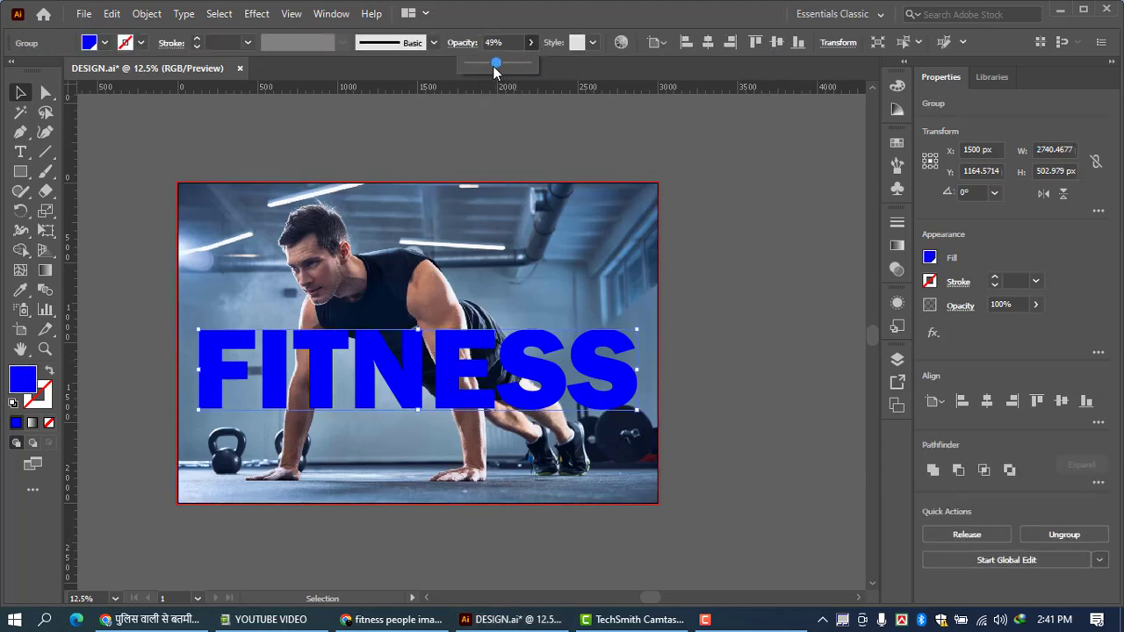
{"action": "left_click_drag", "start_coordinate": [483, 69], "coordinate": [484, 68]}
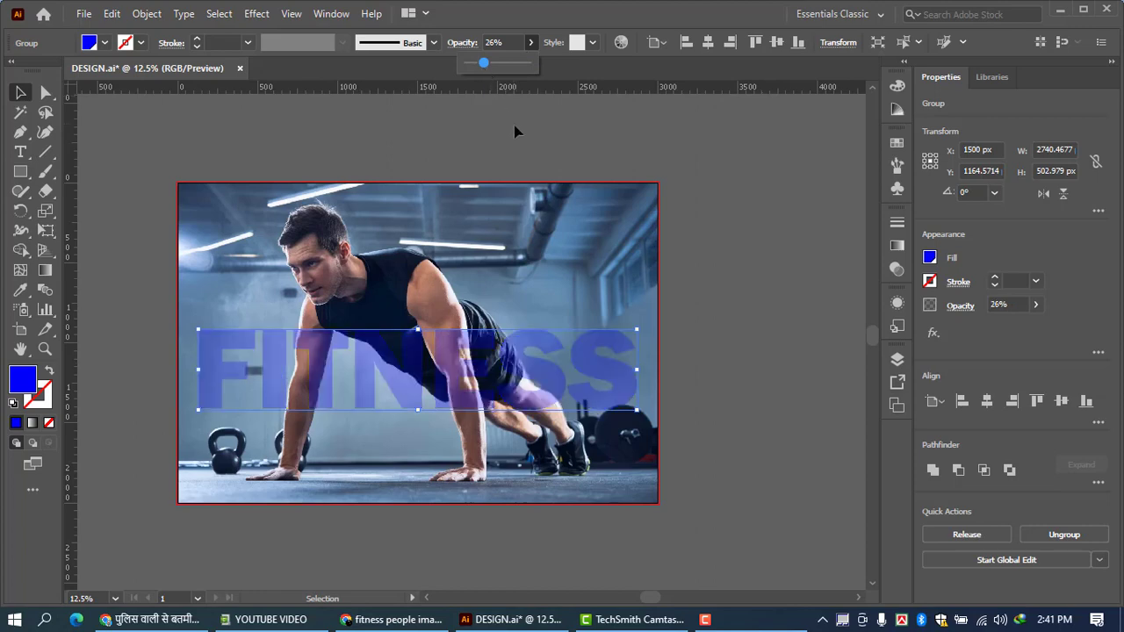
- Start a Pen path at the wrist of the man's supporting arm beneath the E and trace its outer edge up the forearm
{"action": "left_click", "coordinate": [447, 367], "text": "ctrl"}
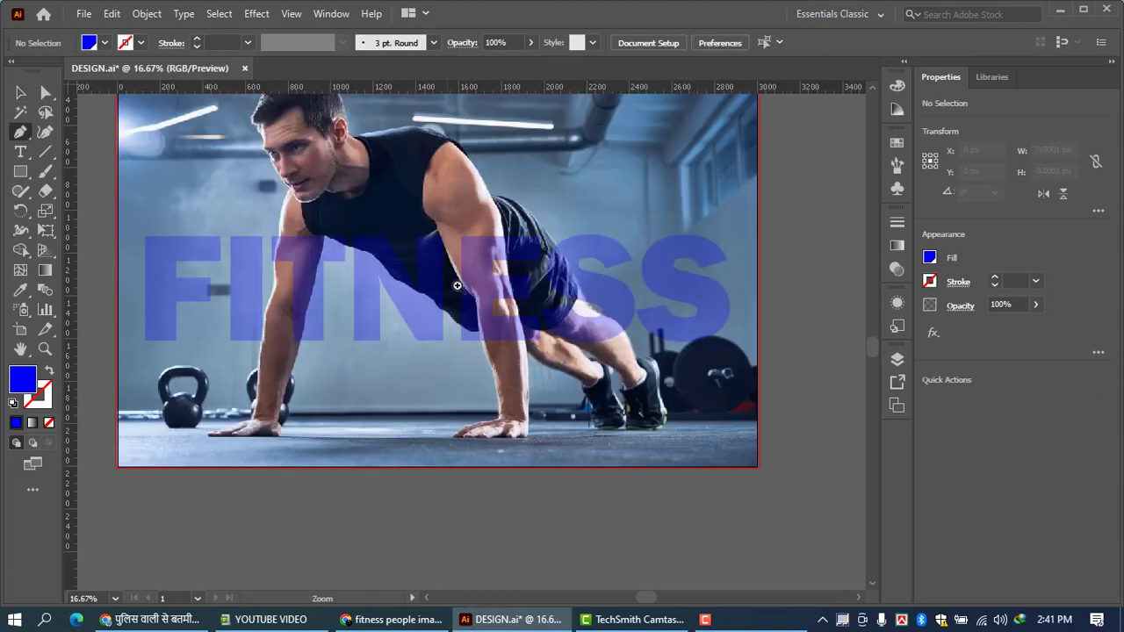
{"action": "left_click", "coordinate": [460, 214]}
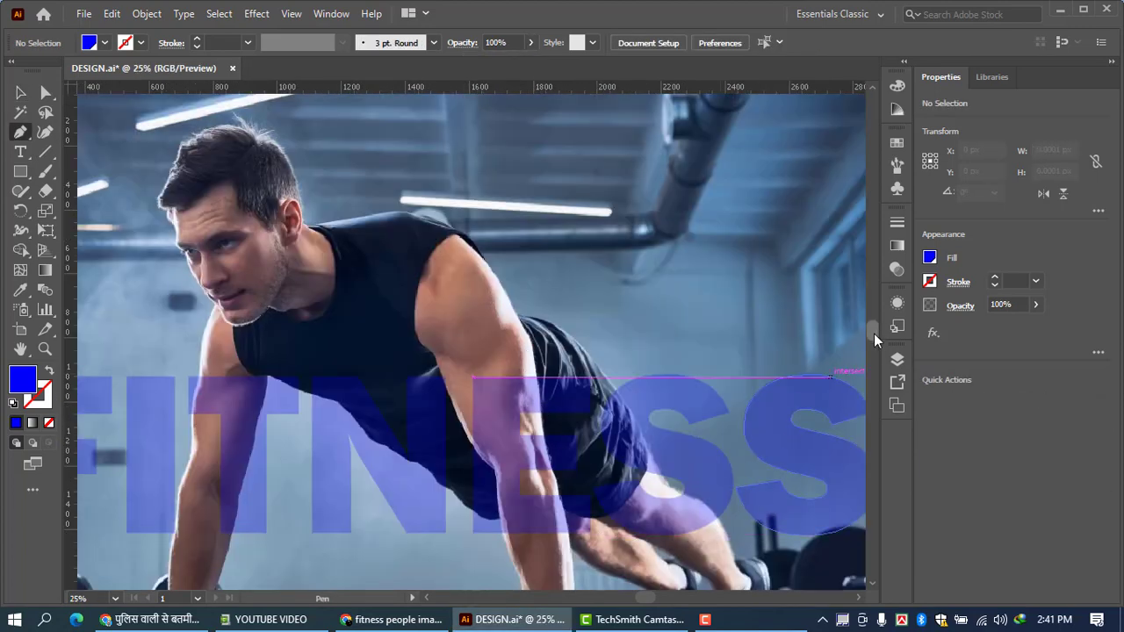
{"action": "left_click_drag", "start_coordinate": [875, 329], "coordinate": [873, 347]}
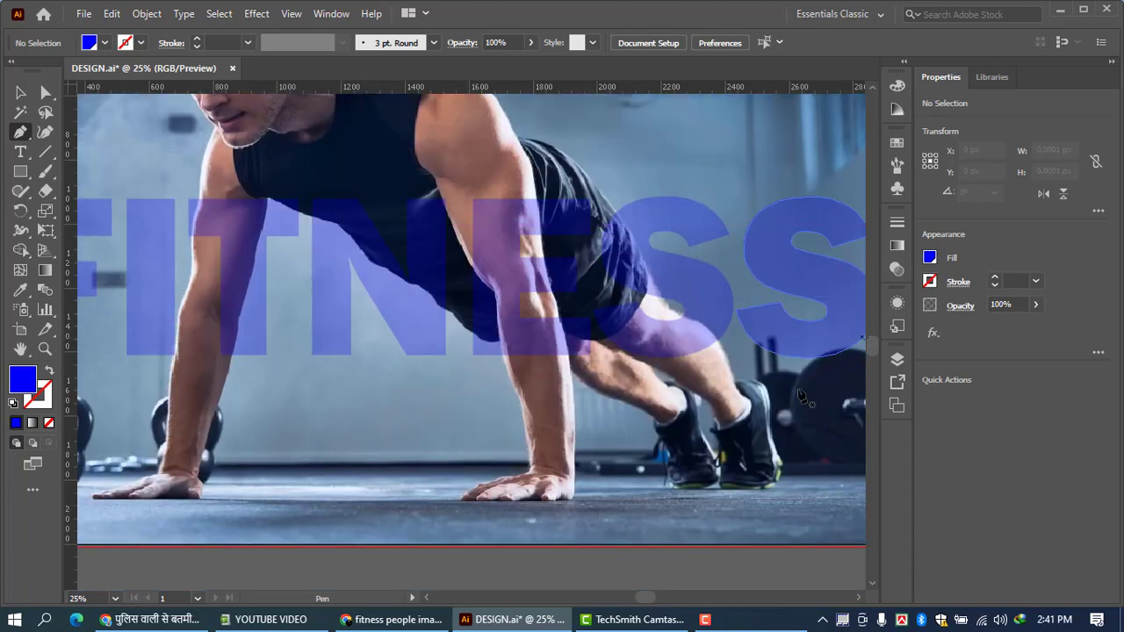
{"action": "left_click", "coordinate": [578, 494]}
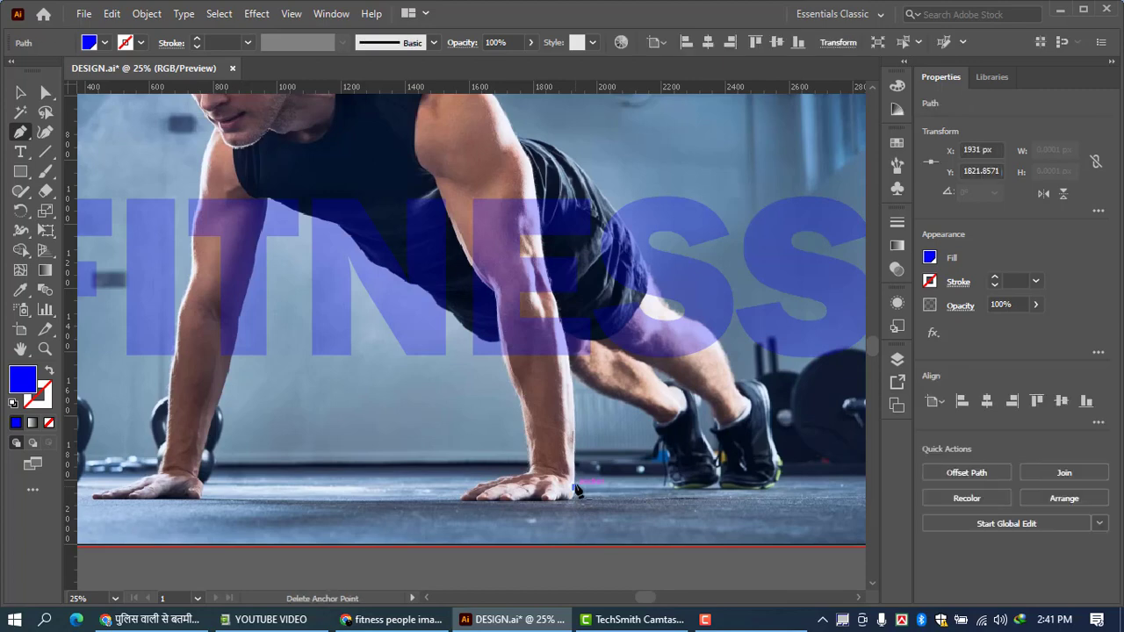
{"action": "left_click", "coordinate": [575, 438]}
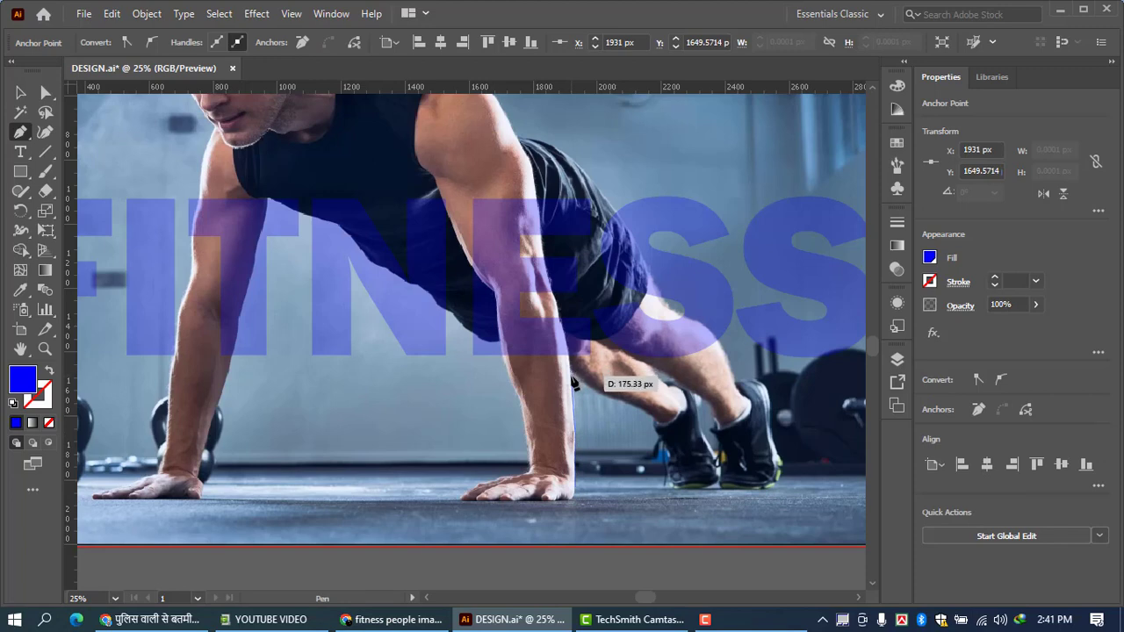
{"action": "left_click", "coordinate": [572, 383]}
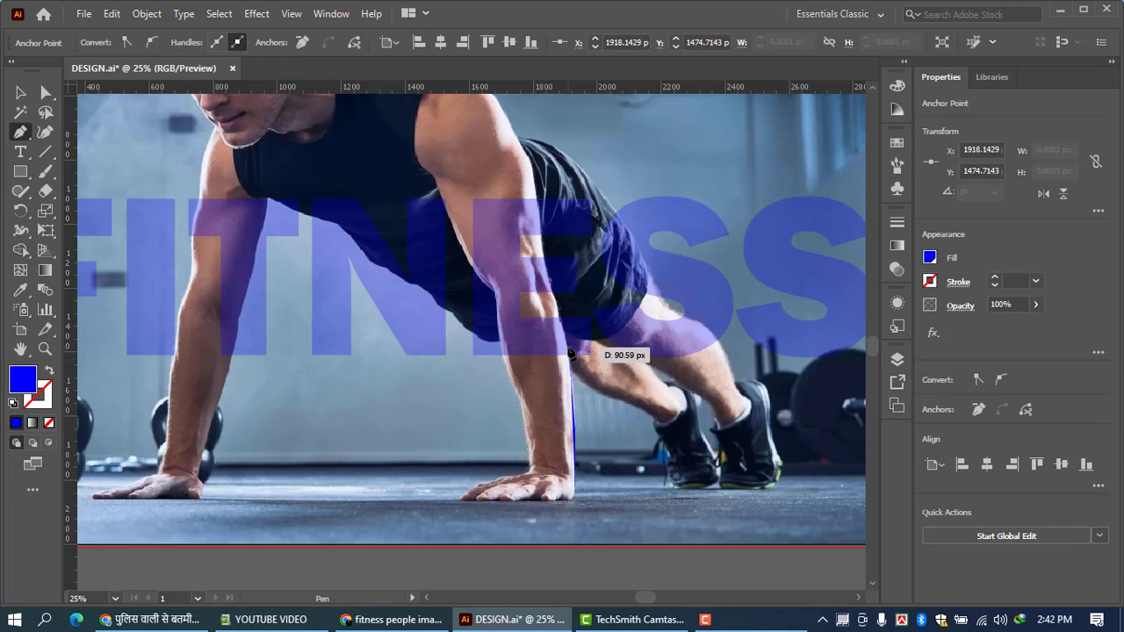
{"action": "left_click", "coordinate": [569, 352]}
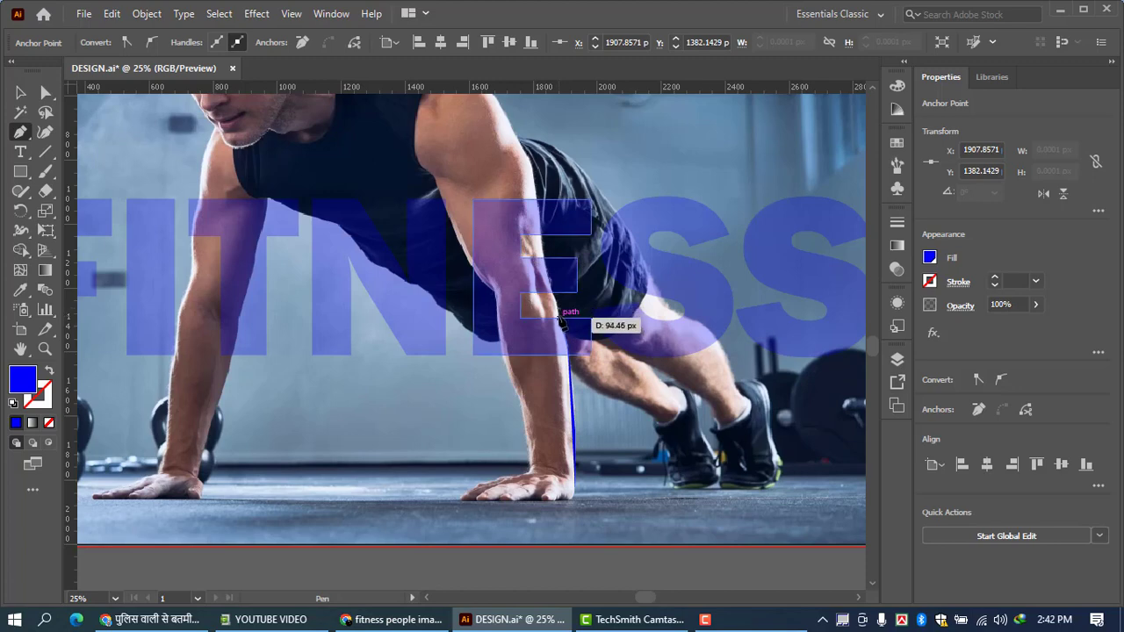
{"action": "left_click", "coordinate": [562, 322]}
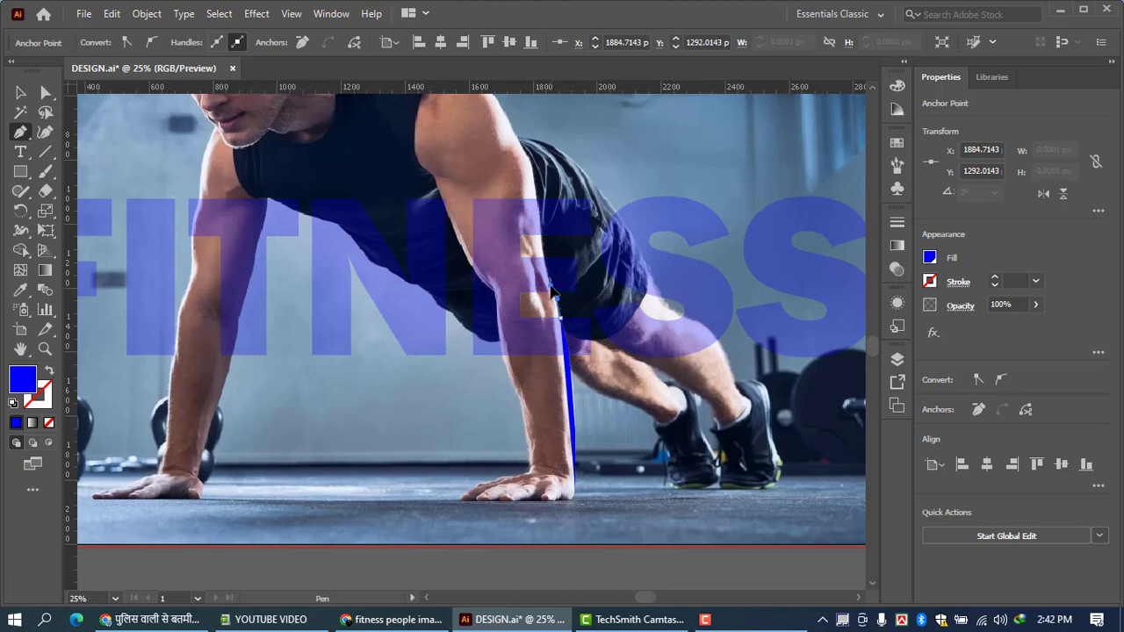
- Continue the Pen path along the outer edge of the same arm, from the elbow up to the back of the upper arm
{"action": "left_click", "coordinate": [549, 264]}
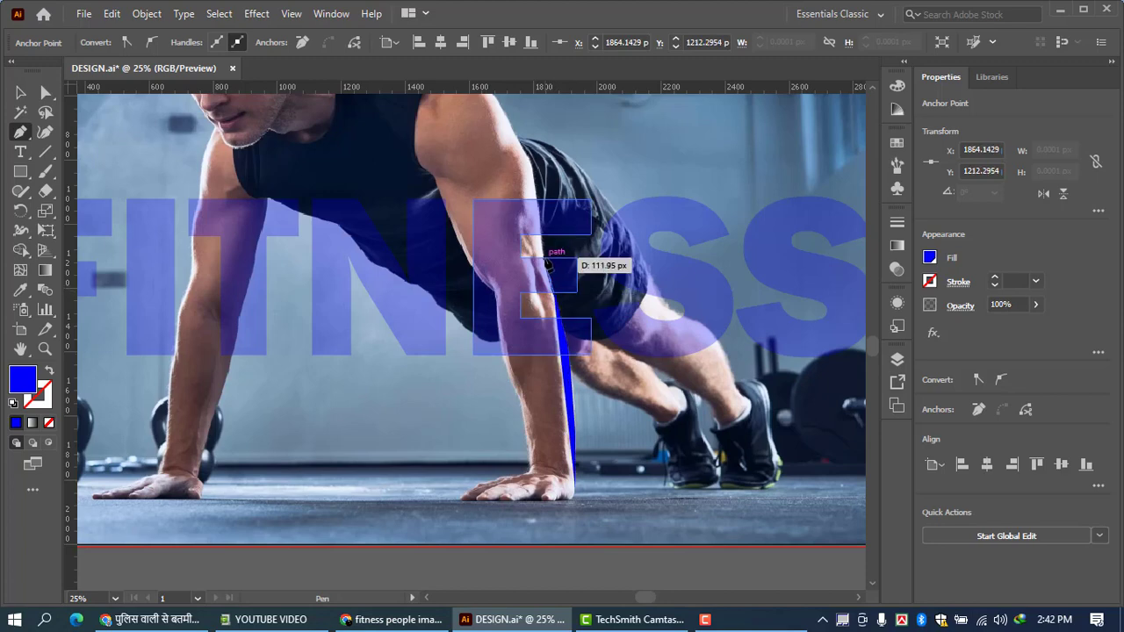
{"action": "left_click", "coordinate": [544, 236]}
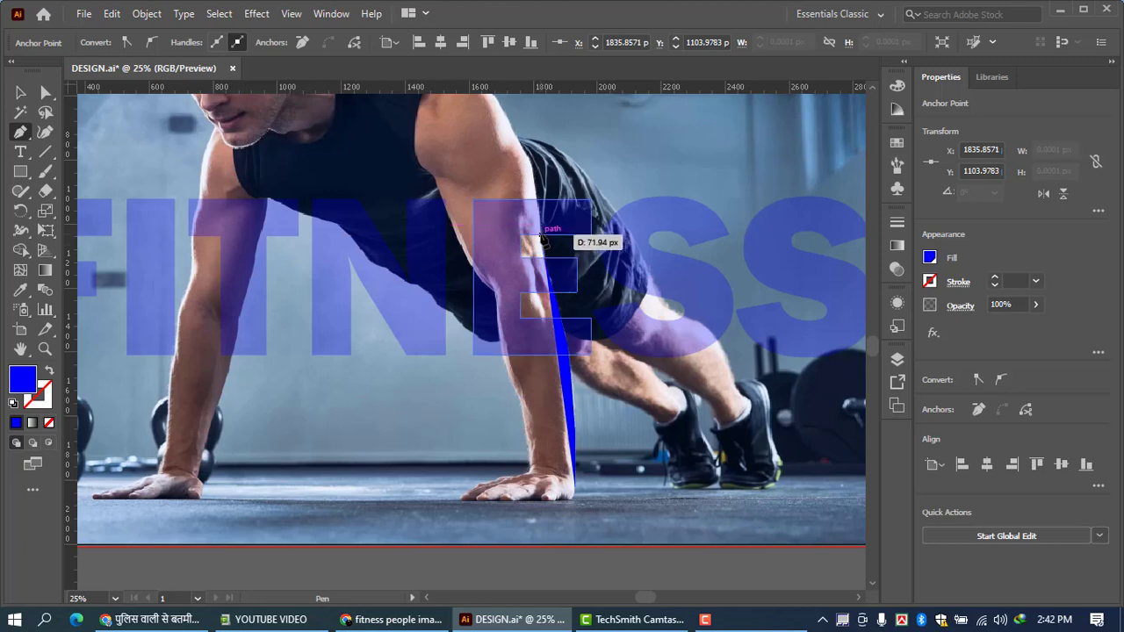
{"action": "left_click", "coordinate": [539, 213]}
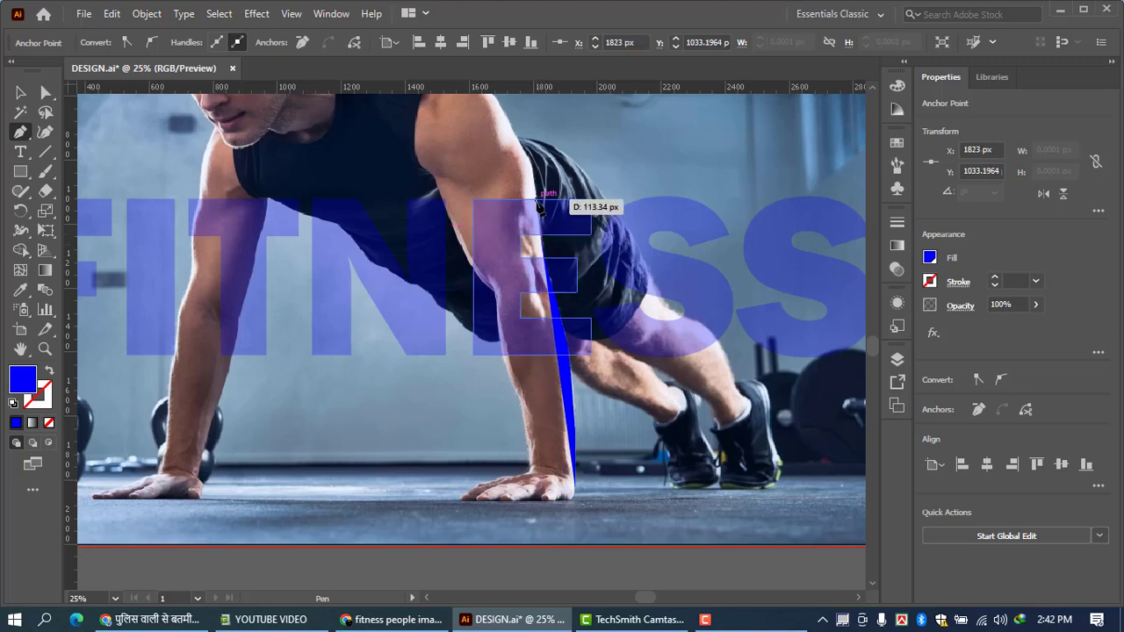
{"action": "left_click", "coordinate": [535, 176]}
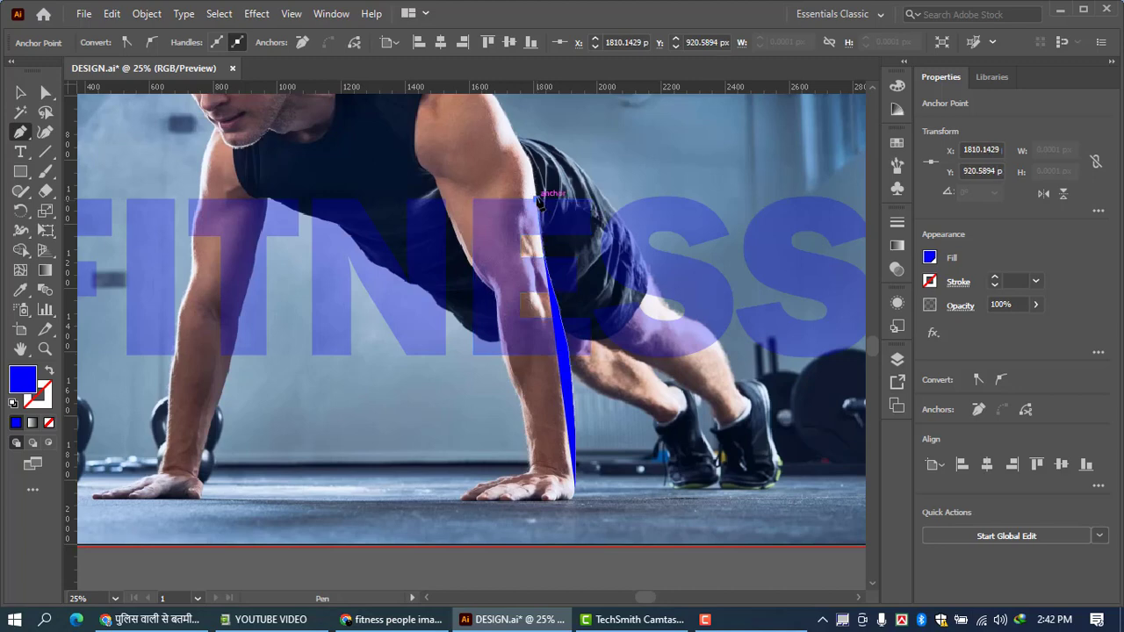
{"action": "left_click", "coordinate": [526, 154]}
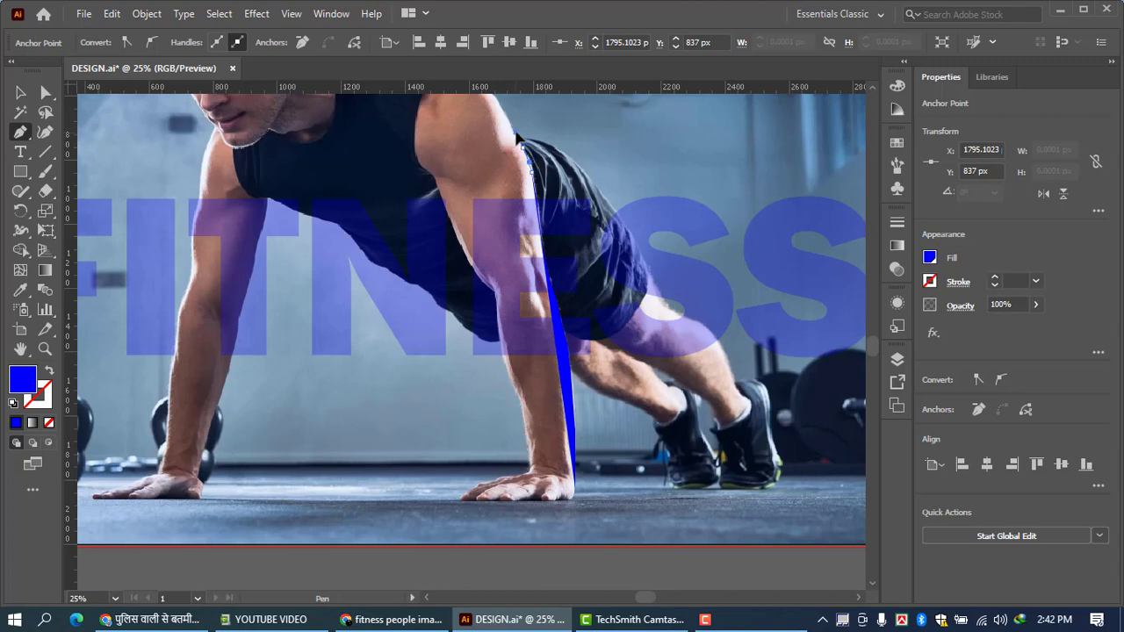
{"action": "left_click", "coordinate": [518, 137]}
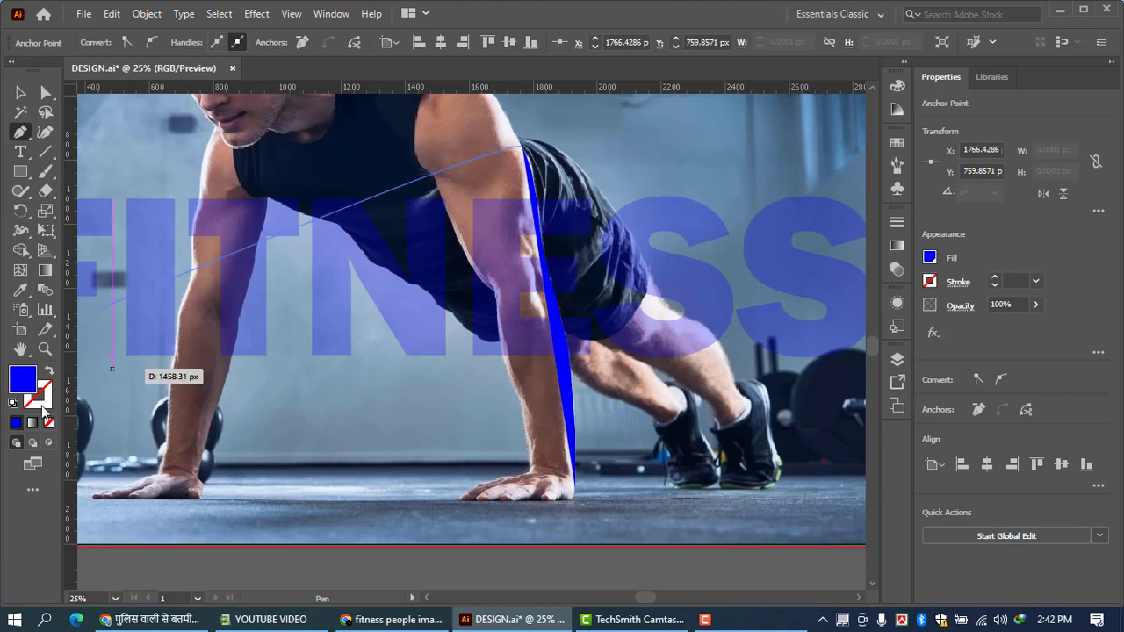
- Swap the path's fill and stroke to leave a blue outline with no fill, and extend it over the shoulder onto the shirt
{"action": "left_click", "coordinate": [49, 372]}
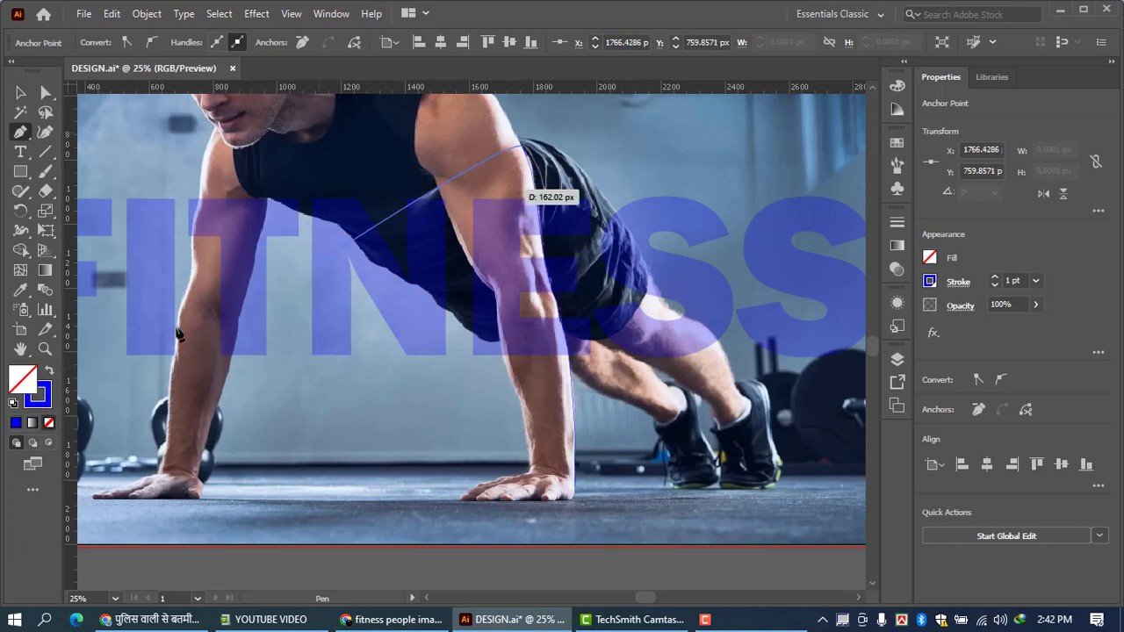
{"action": "left_click", "coordinate": [516, 130]}
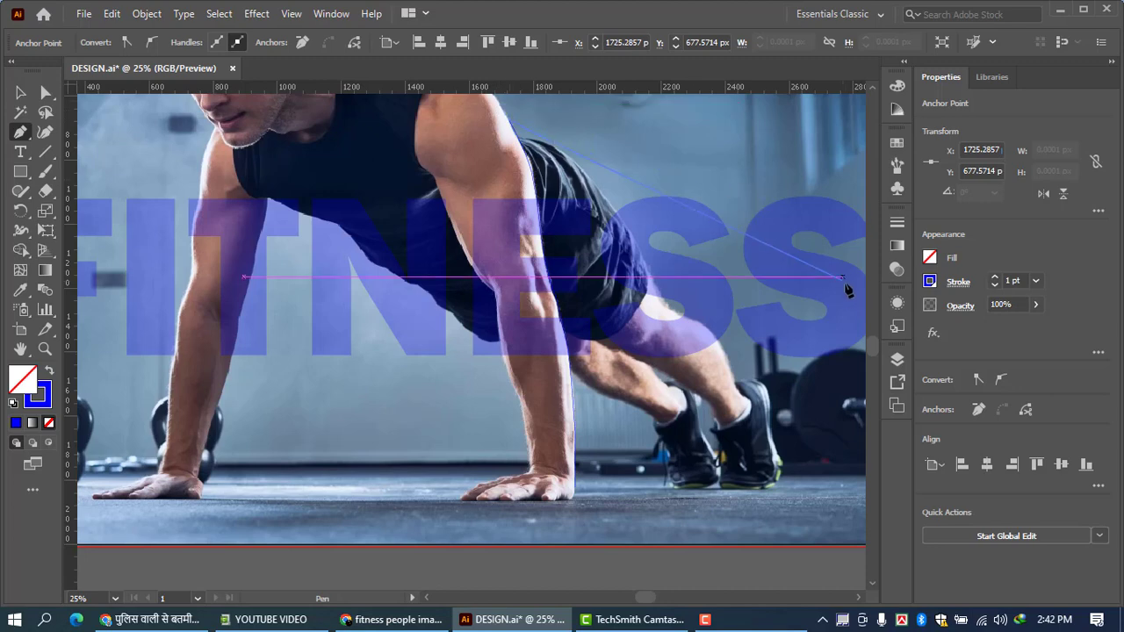
{"action": "scroll", "coordinate": [603, 284], "scroll_direction": "up", "scroll_amount": 4}
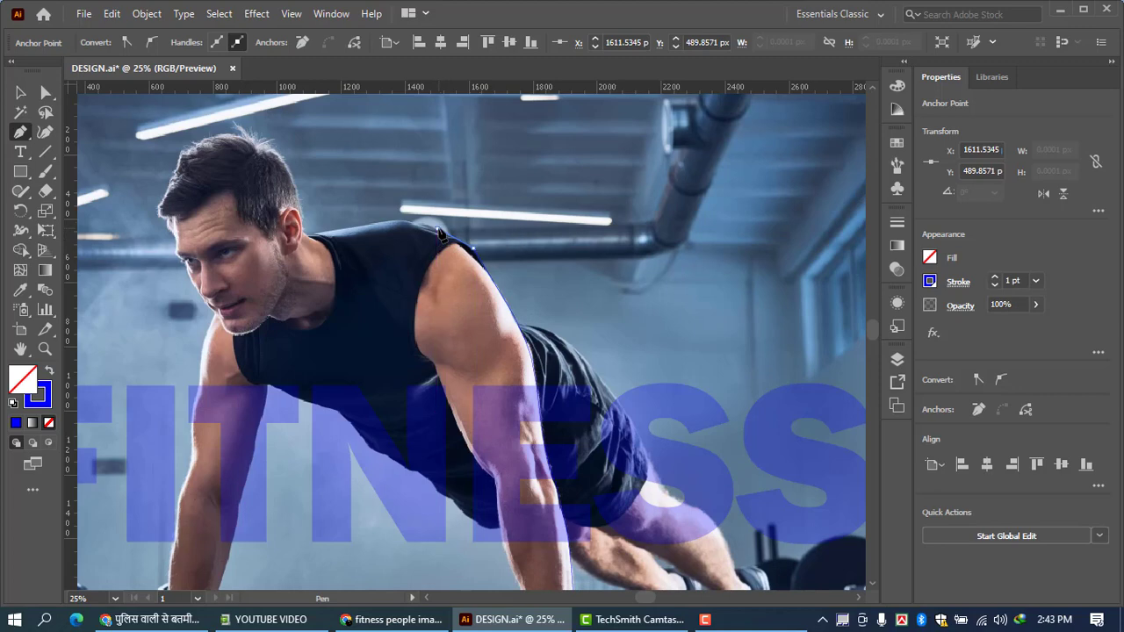
{"action": "left_click", "coordinate": [438, 231]}
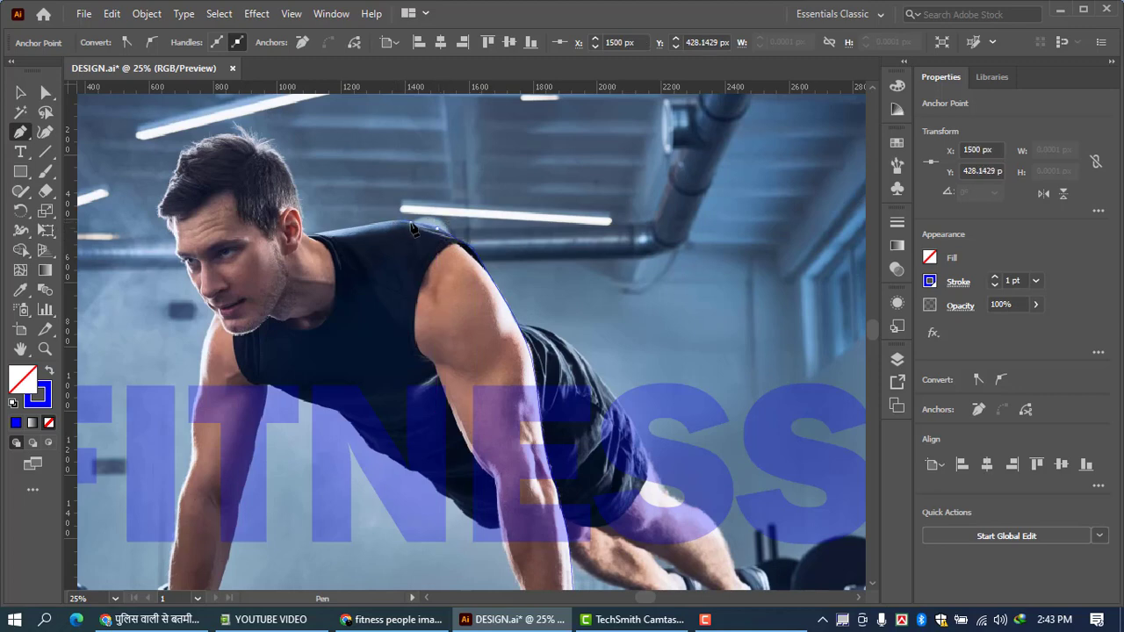
- Trace the Pen path along the upper edge of the black shirt to the base of the man's neck
{"action": "left_click", "coordinate": [415, 226]}
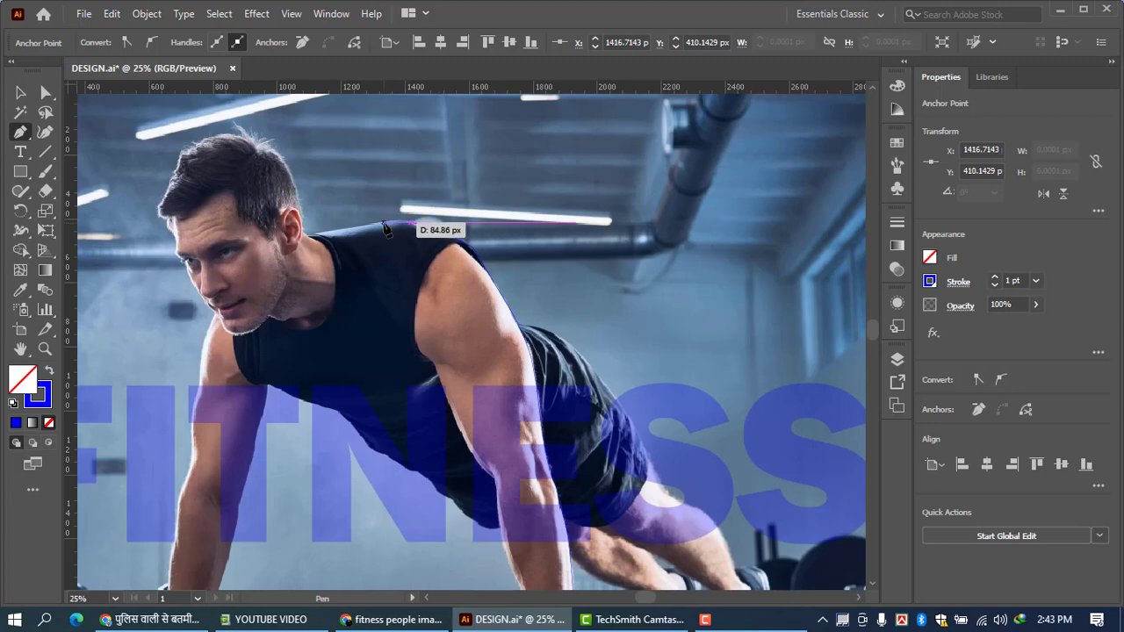
{"action": "left_click", "coordinate": [384, 225]}
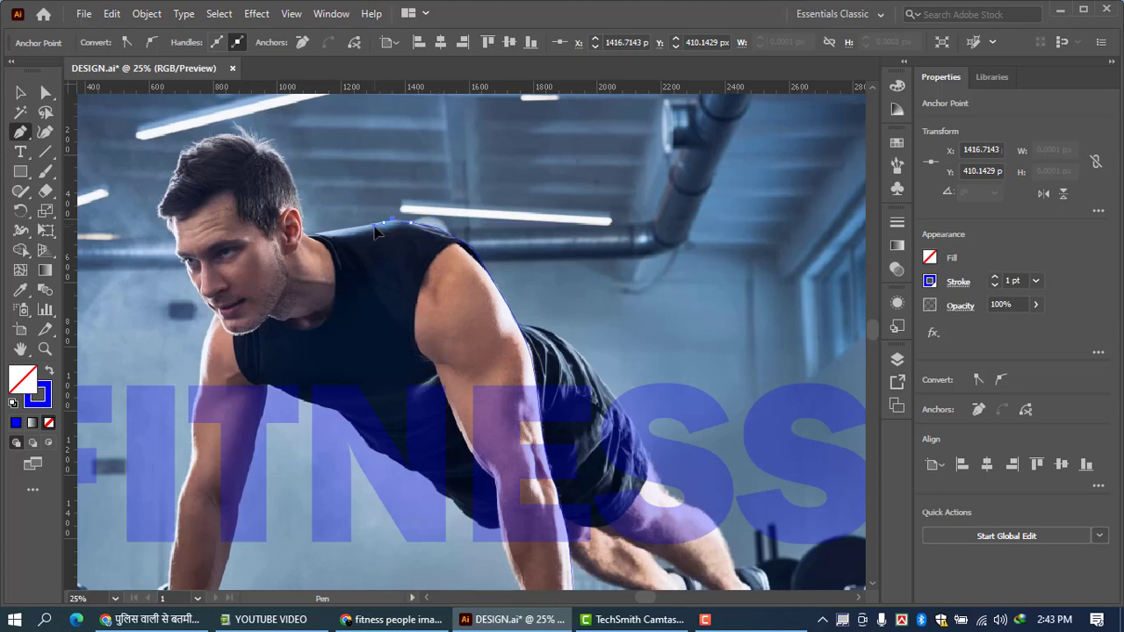
{"action": "left_click_drag", "start_coordinate": [375, 226], "coordinate": [374, 226]}
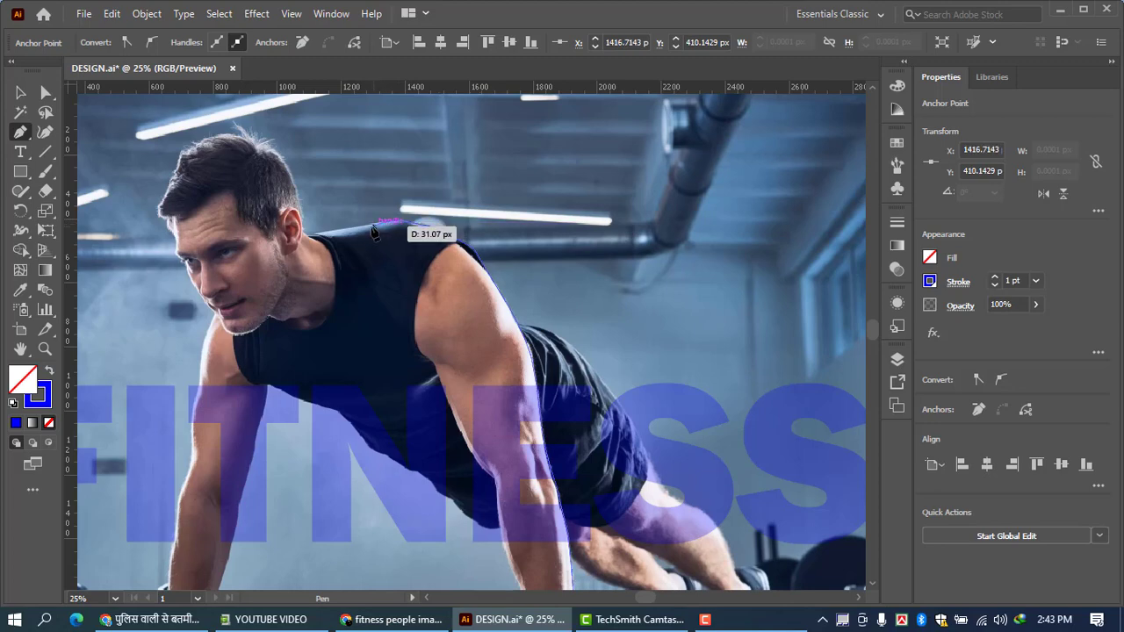
{"action": "left_click", "coordinate": [319, 235]}
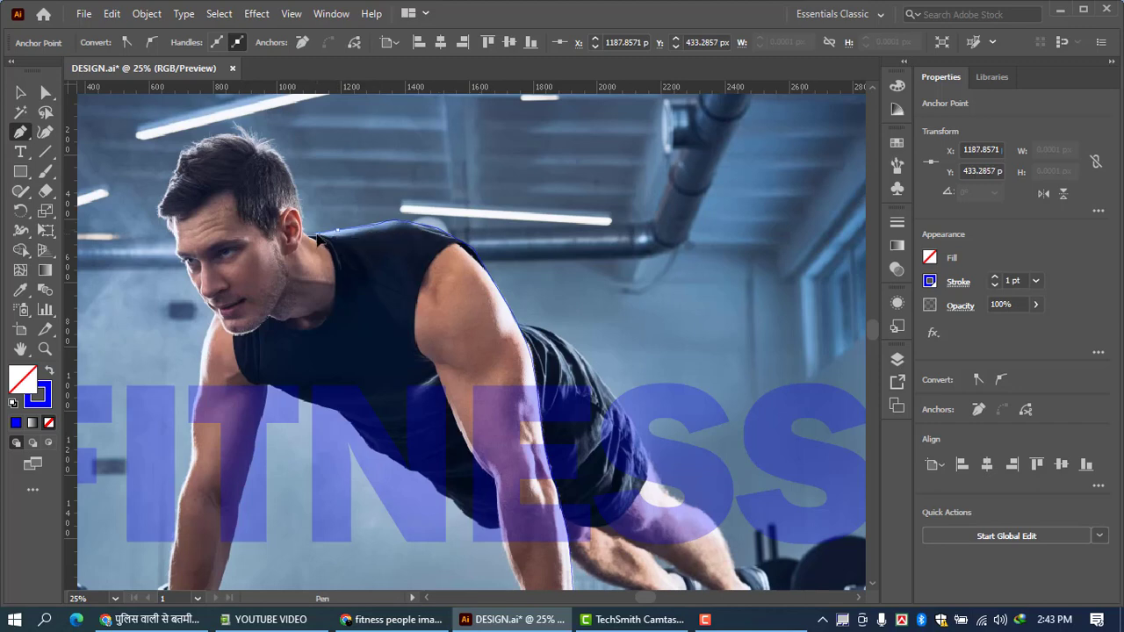
{"action": "left_click", "coordinate": [305, 240]}
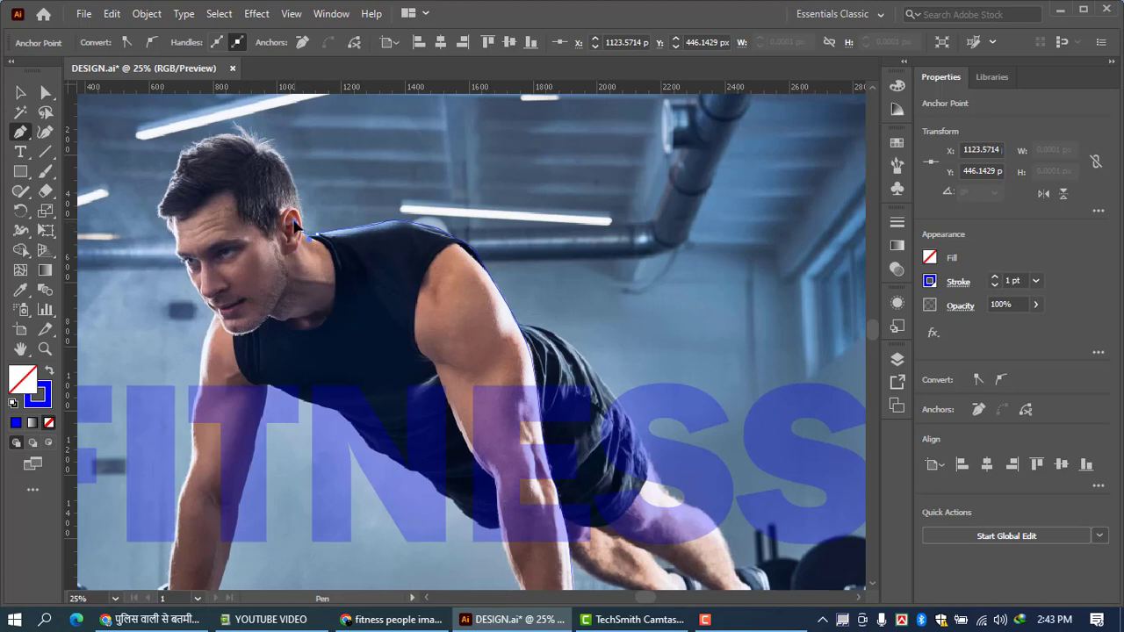
- Continue the Pen path from the neck past the ear and up around the back of the man's head
{"action": "left_click", "coordinate": [294, 226]}
{"action": "left_click", "coordinate": [300, 202]}
{"action": "left_click", "coordinate": [297, 191]}
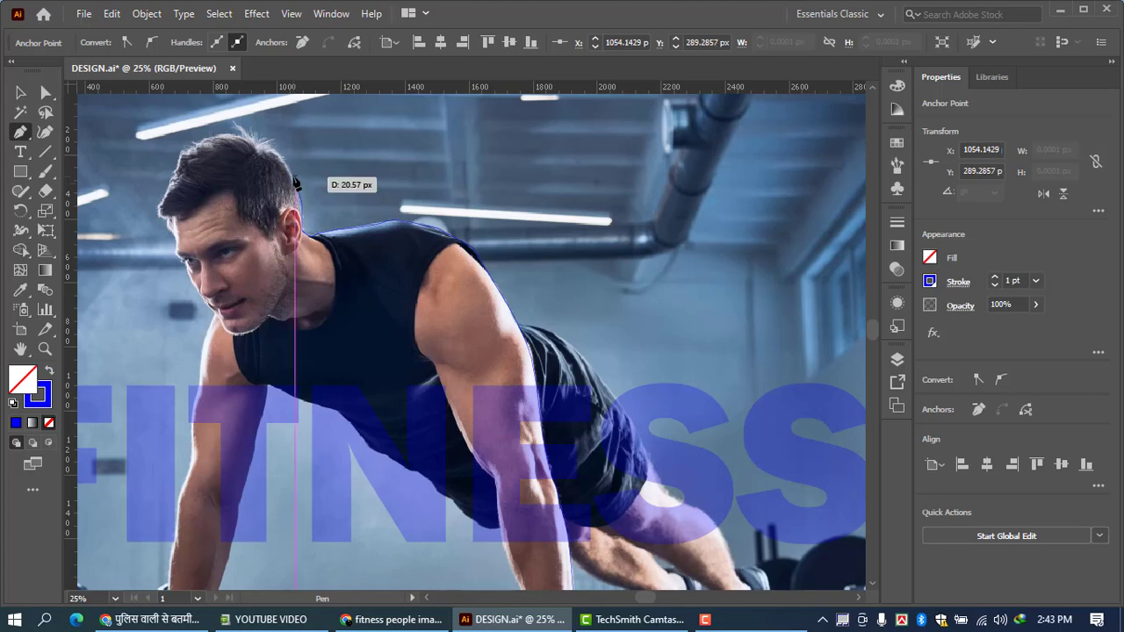
{"action": "left_click", "coordinate": [295, 179]}
{"action": "left_click", "coordinate": [291, 172]}
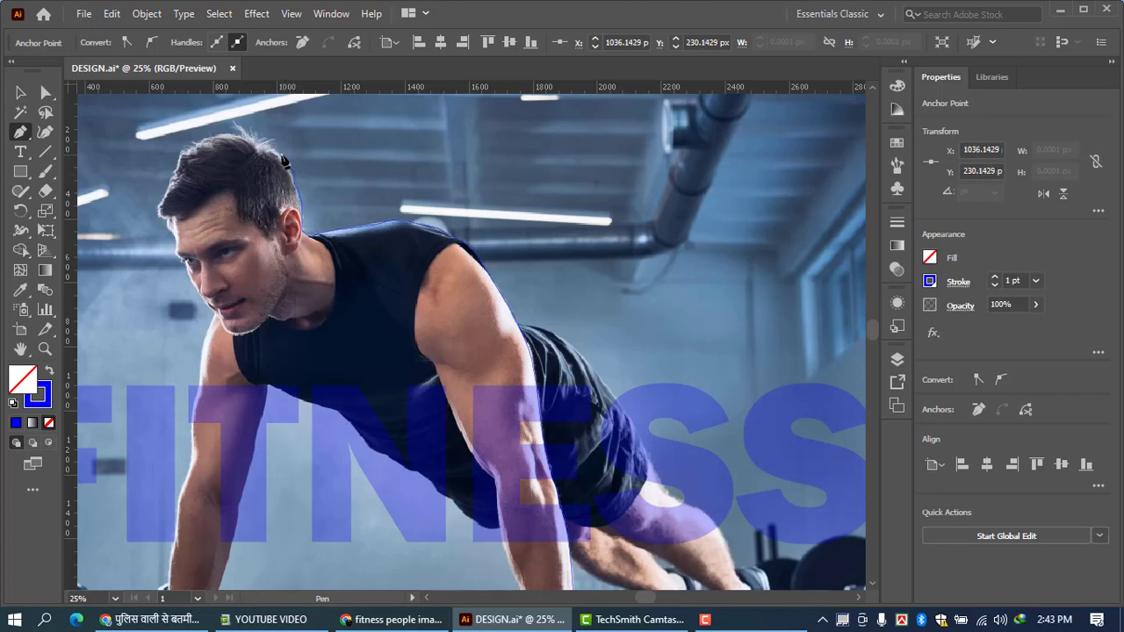
{"action": "left_click", "coordinate": [280, 158]}
{"action": "left_click", "coordinate": [272, 149]}
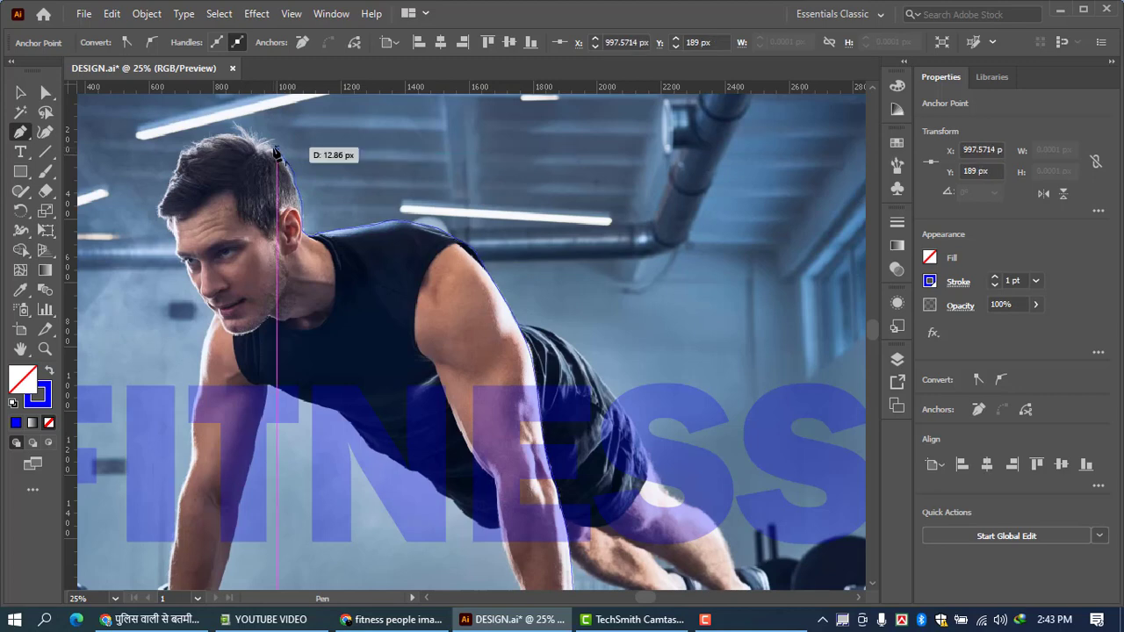
- Continue the Pen path around the spiky hair tufts at the back and crown of the man's head
{"action": "left_click", "coordinate": [275, 144]}
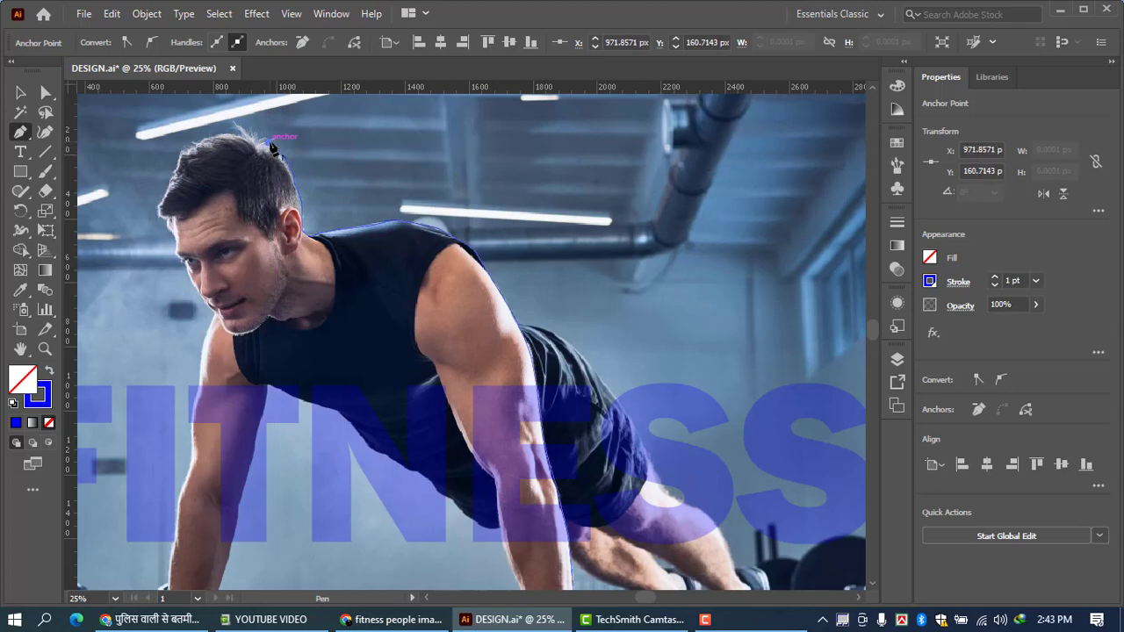
{"action": "left_click", "coordinate": [267, 142]}
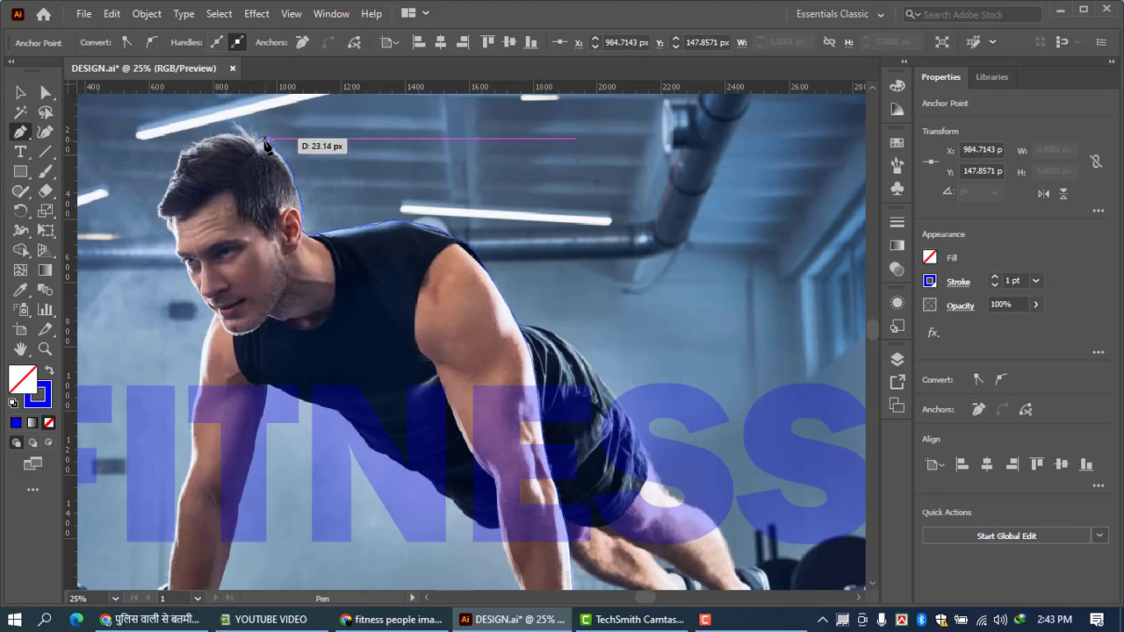
{"action": "left_click", "coordinate": [259, 140]}
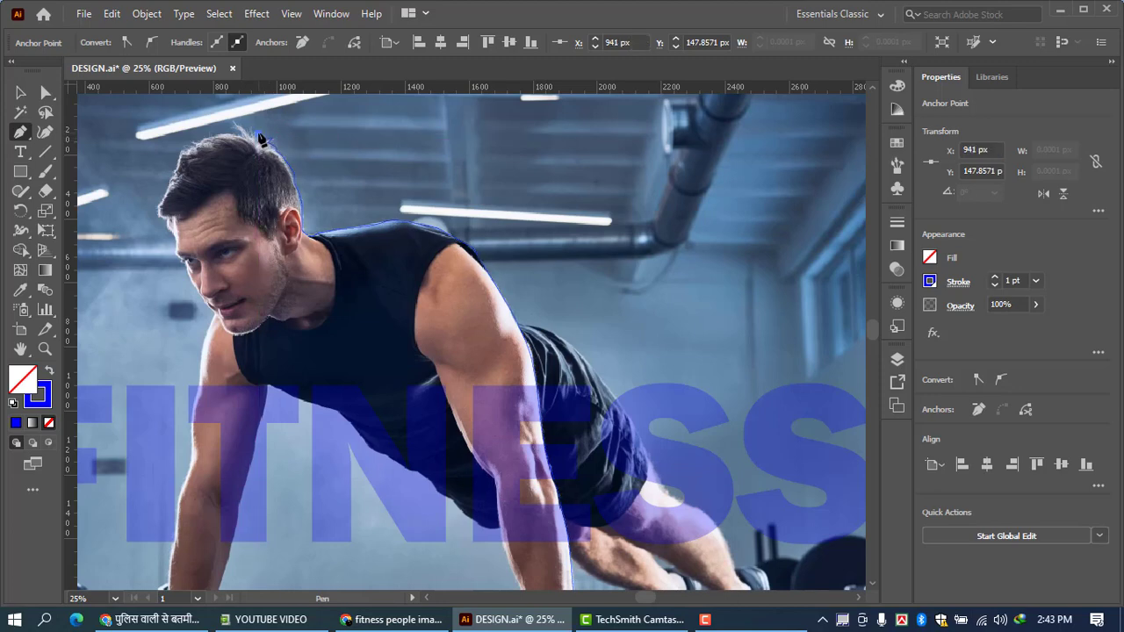
{"action": "left_click", "coordinate": [258, 133]}
{"action": "left_click", "coordinate": [253, 134]}
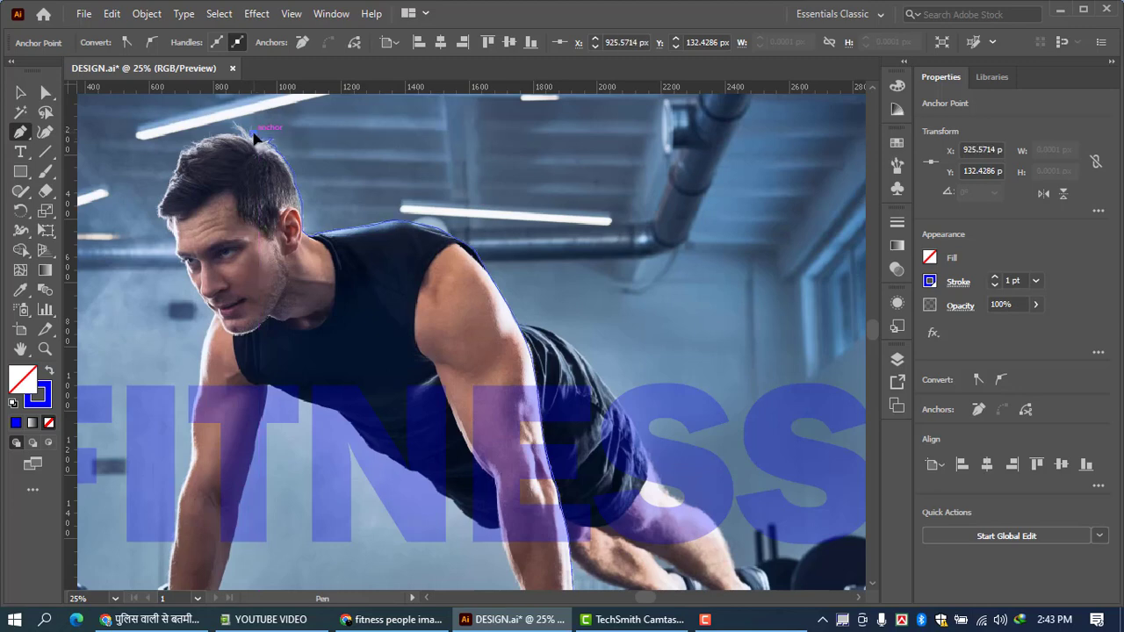
{"action": "left_click", "coordinate": [254, 127]}
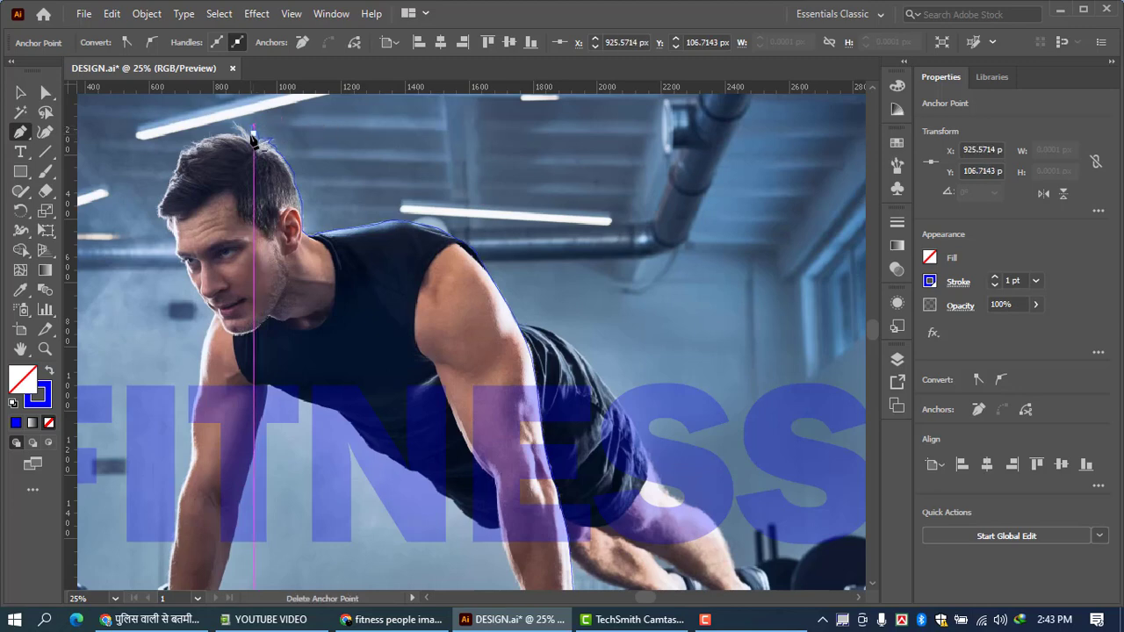
{"action": "left_click", "coordinate": [250, 135]}
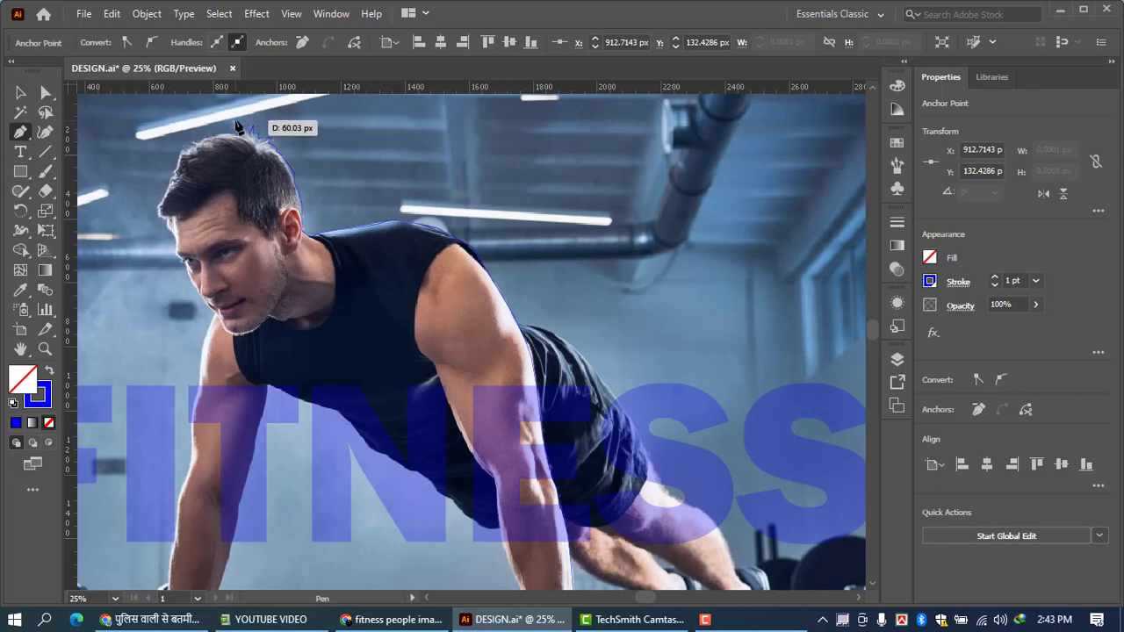
{"action": "left_click", "coordinate": [243, 133]}
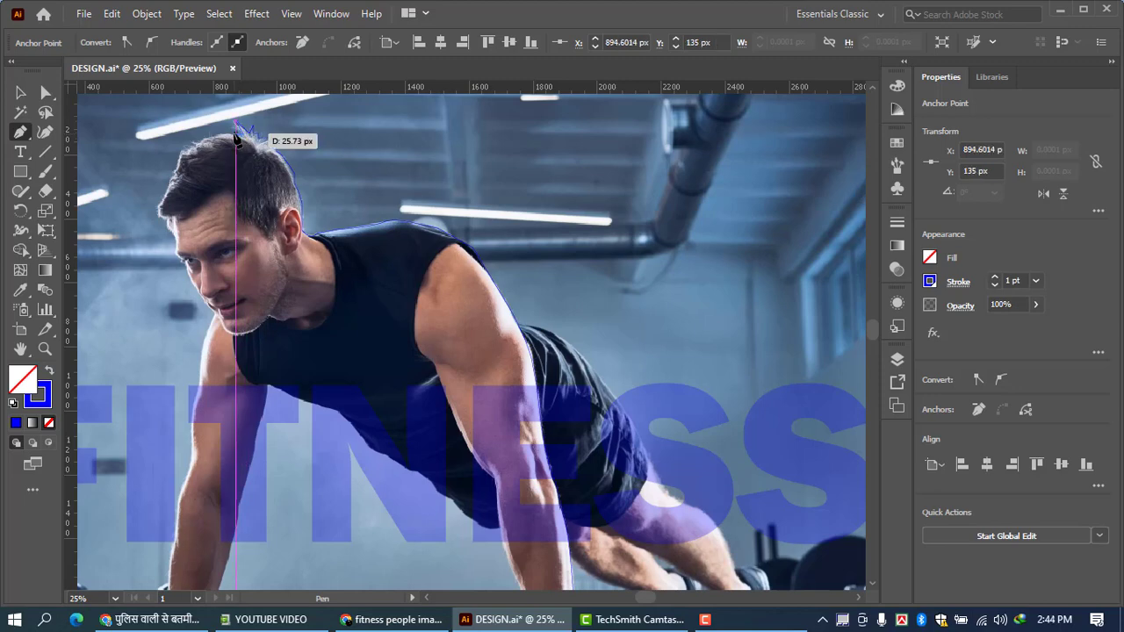
{"action": "left_click", "coordinate": [236, 143]}
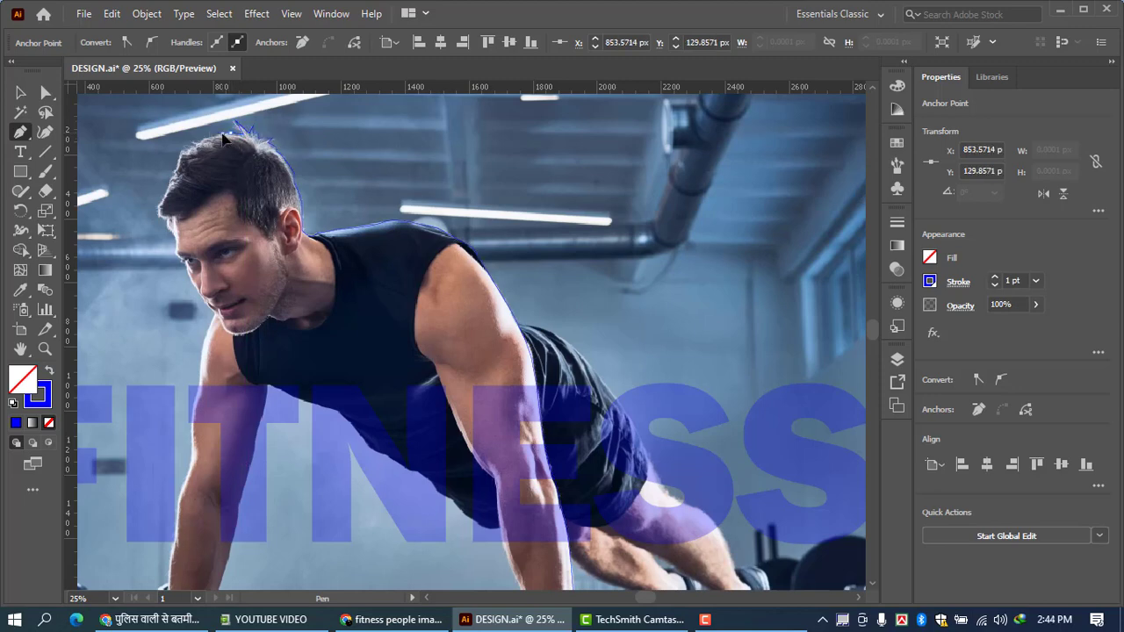
- Trace the Pen path along the top of the man's hair, from the crown toward the front hairline
{"action": "left_click", "coordinate": [219, 144]}
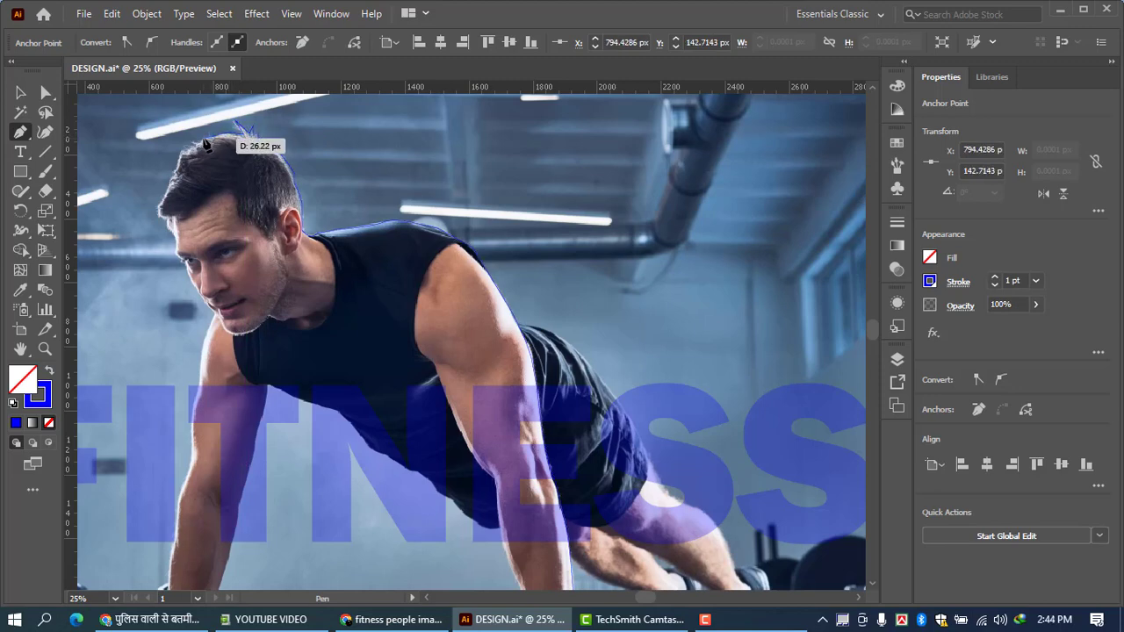
{"action": "left_click", "coordinate": [200, 147]}
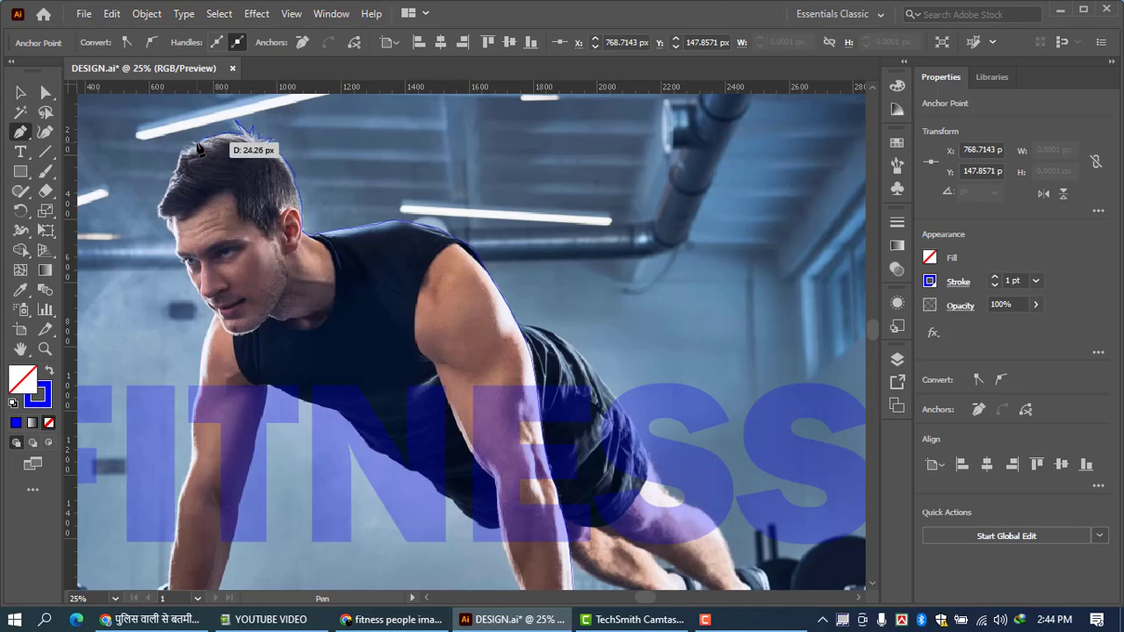
{"action": "left_click", "coordinate": [190, 151]}
{"action": "left_click", "coordinate": [183, 154]}
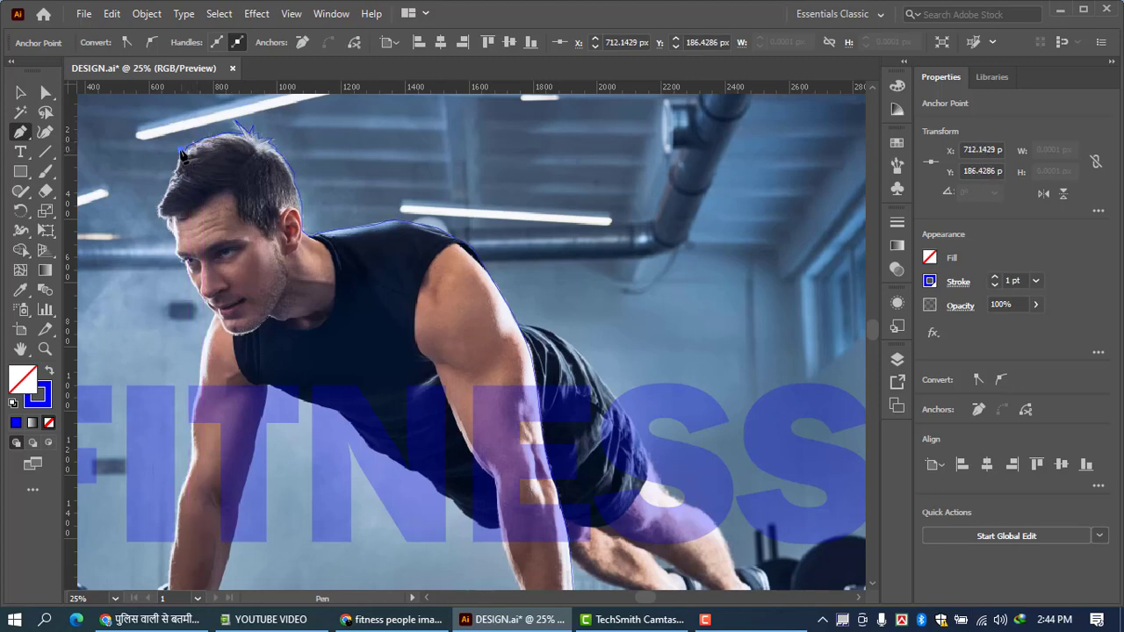
{"action": "left_click", "coordinate": [178, 159]}
{"action": "left_click", "coordinate": [173, 164]}
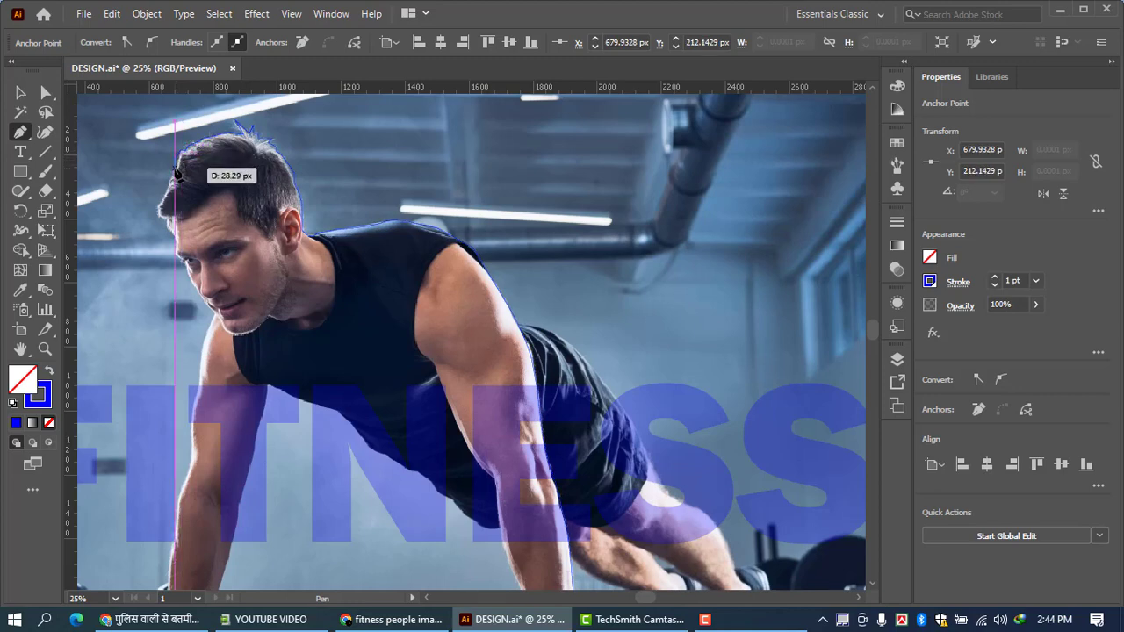
- Continue the Pen path around the front tip of the hair and down the forehead to the brow
{"action": "left_click", "coordinate": [173, 180]}
{"action": "left_click", "coordinate": [168, 188]}
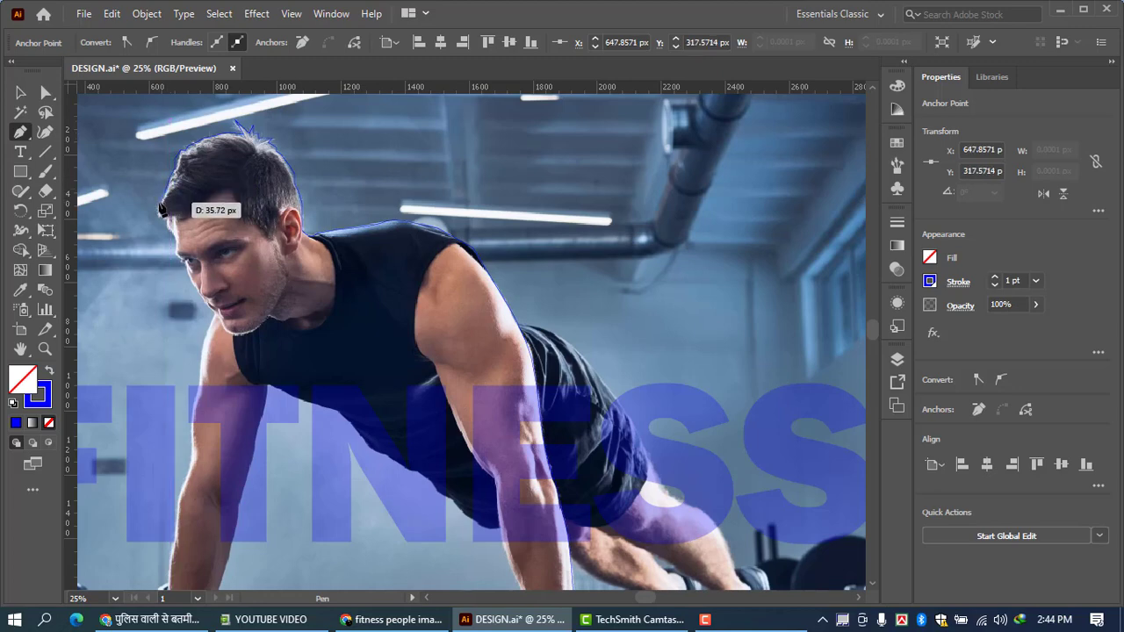
{"action": "left_click", "coordinate": [159, 216]}
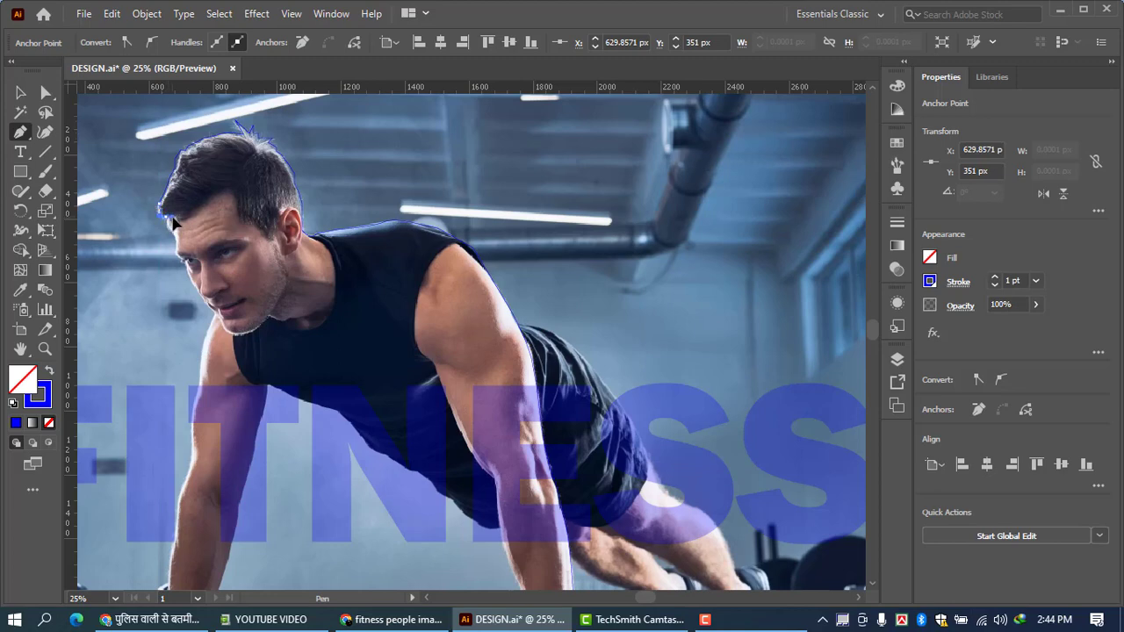
{"action": "left_click", "coordinate": [171, 230]}
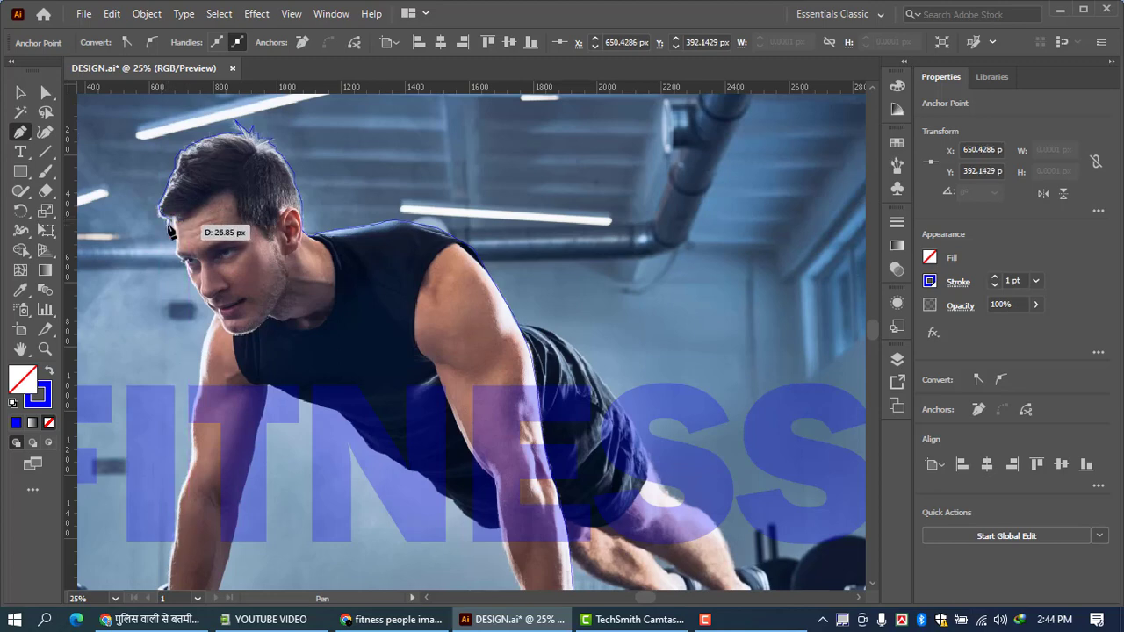
{"action": "left_click", "coordinate": [173, 239]}
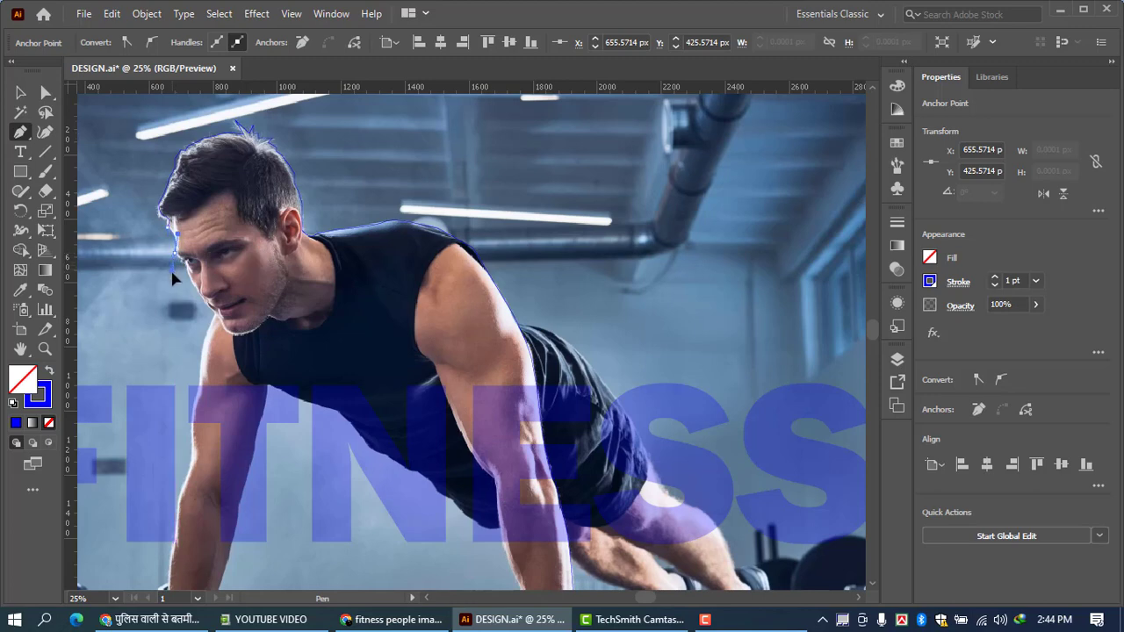
{"action": "left_click", "coordinate": [189, 263]}
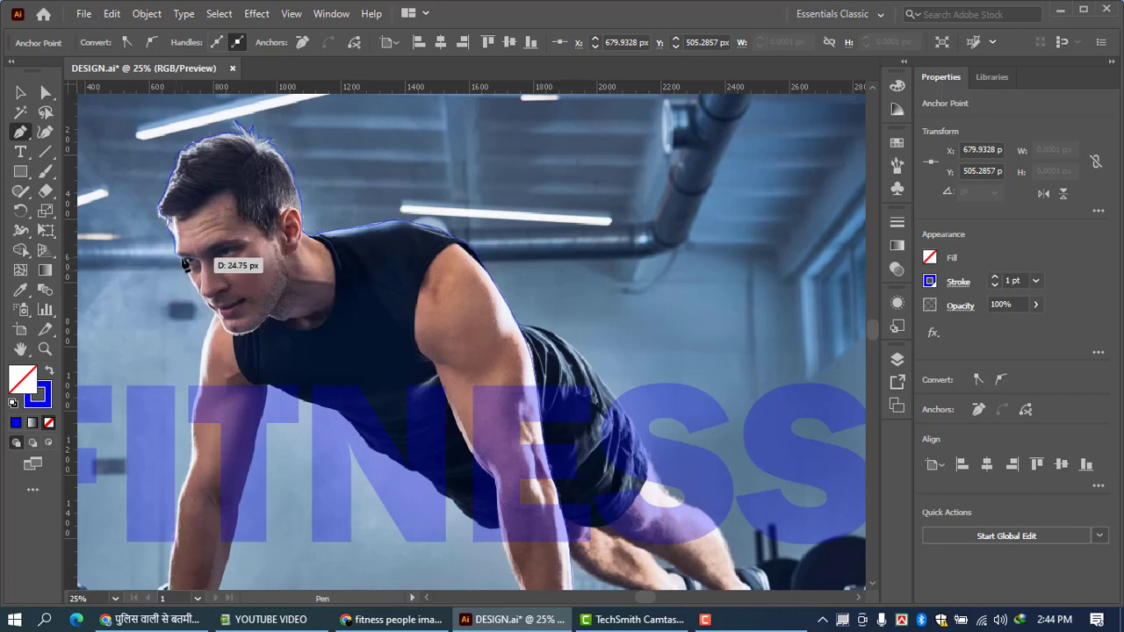
- Trace the Pen path down the face profile from the far eye along the nose to the lips
{"action": "left_click", "coordinate": [183, 270]}
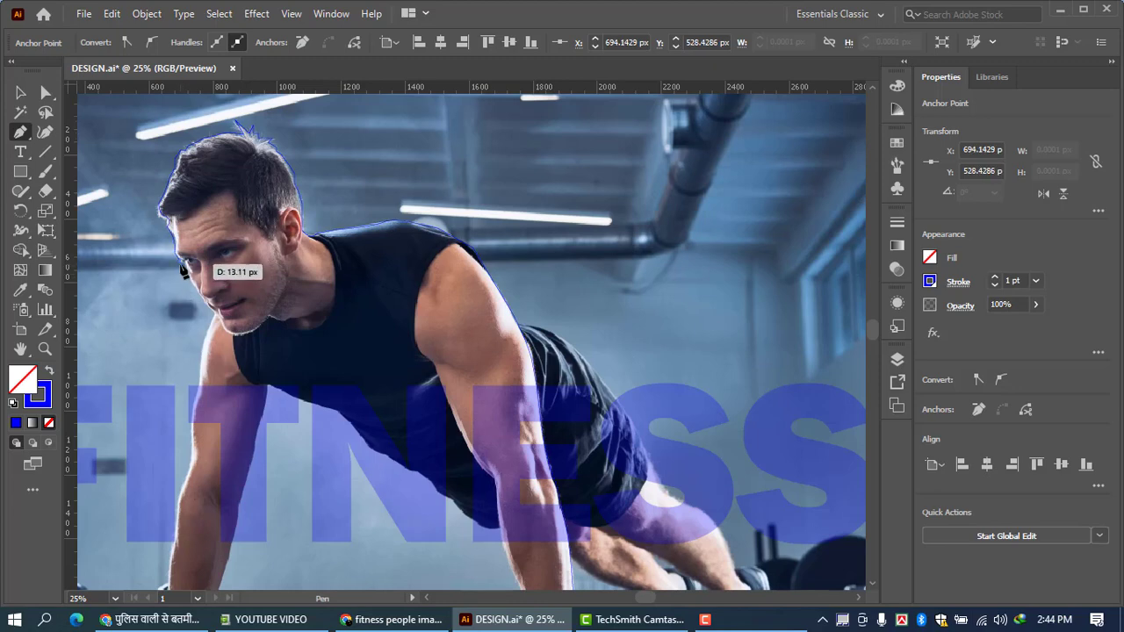
{"action": "left_click", "coordinate": [186, 274]}
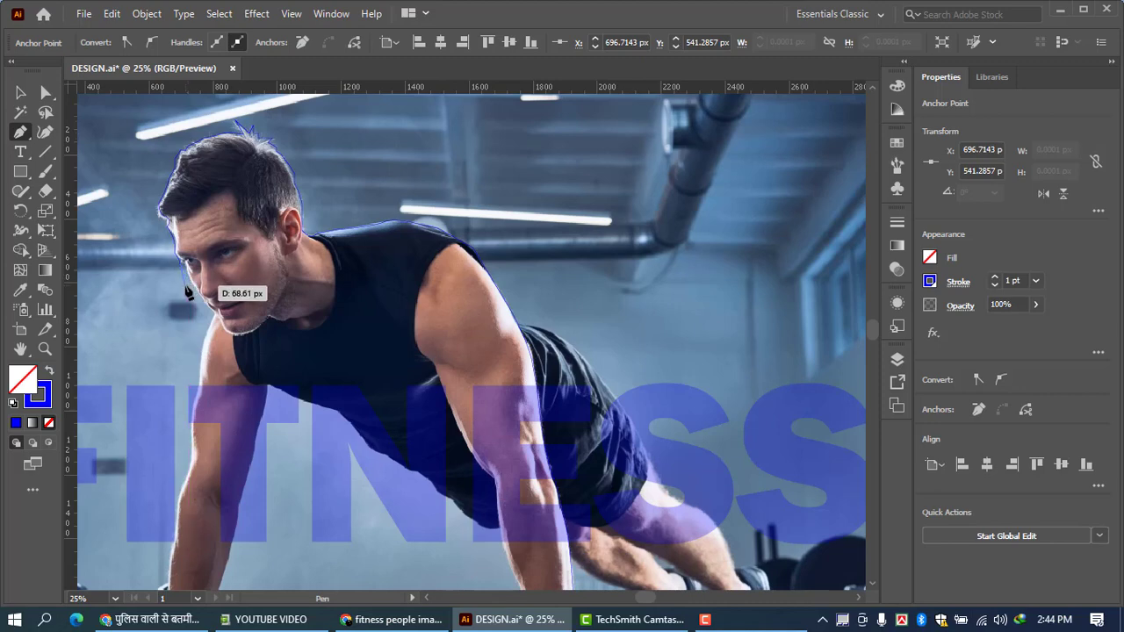
{"action": "left_click", "coordinate": [191, 275]}
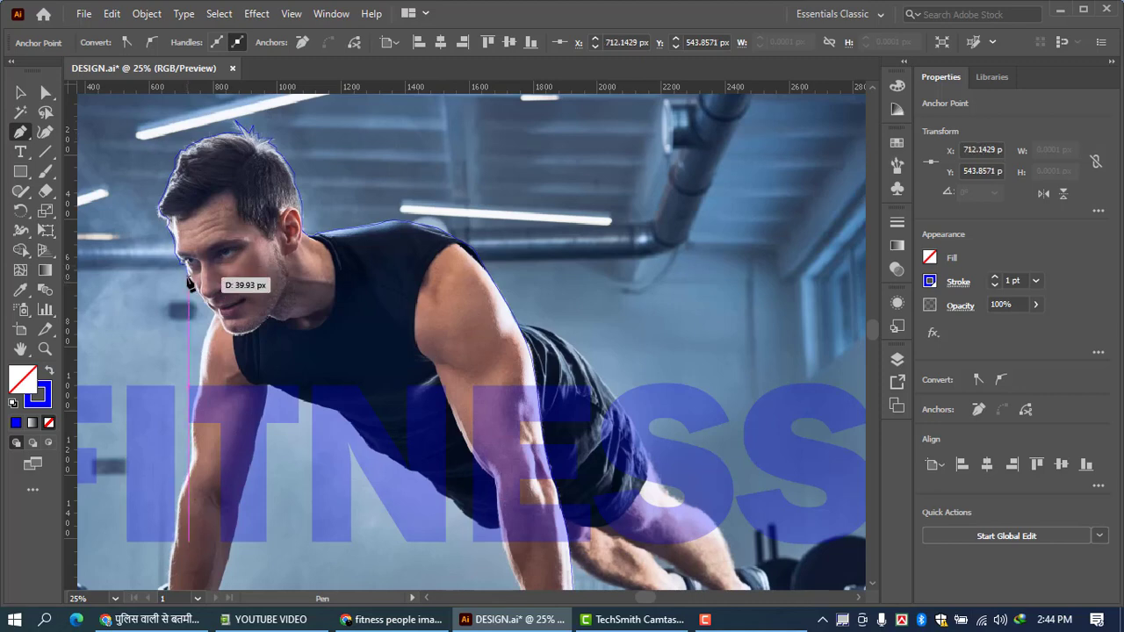
{"action": "left_click", "coordinate": [196, 290]}
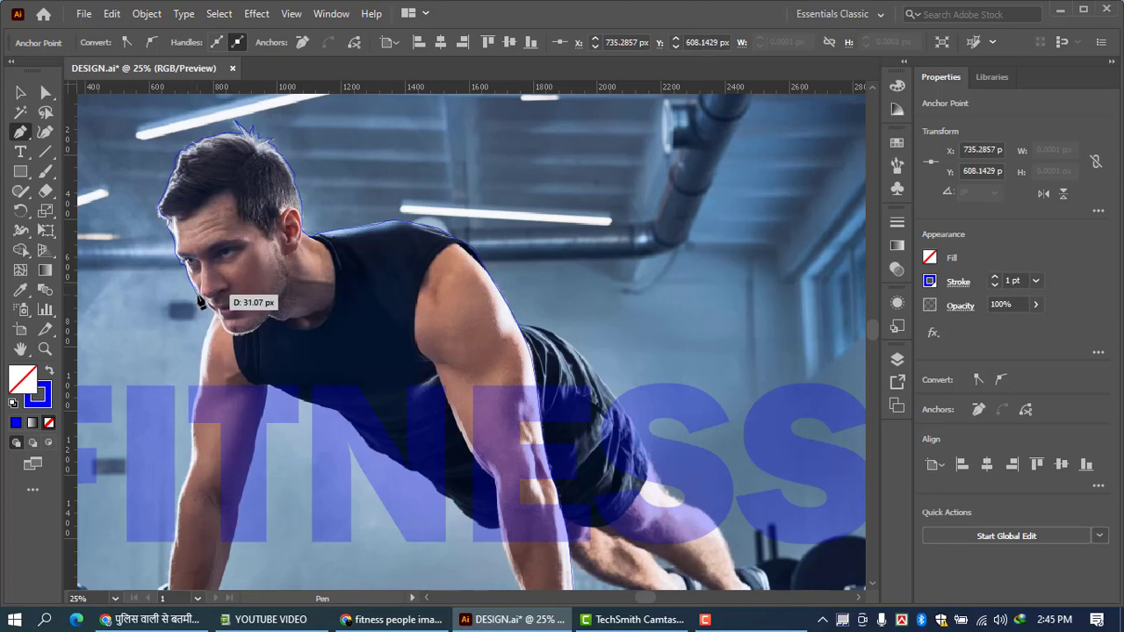
{"action": "left_click", "coordinate": [197, 299]}
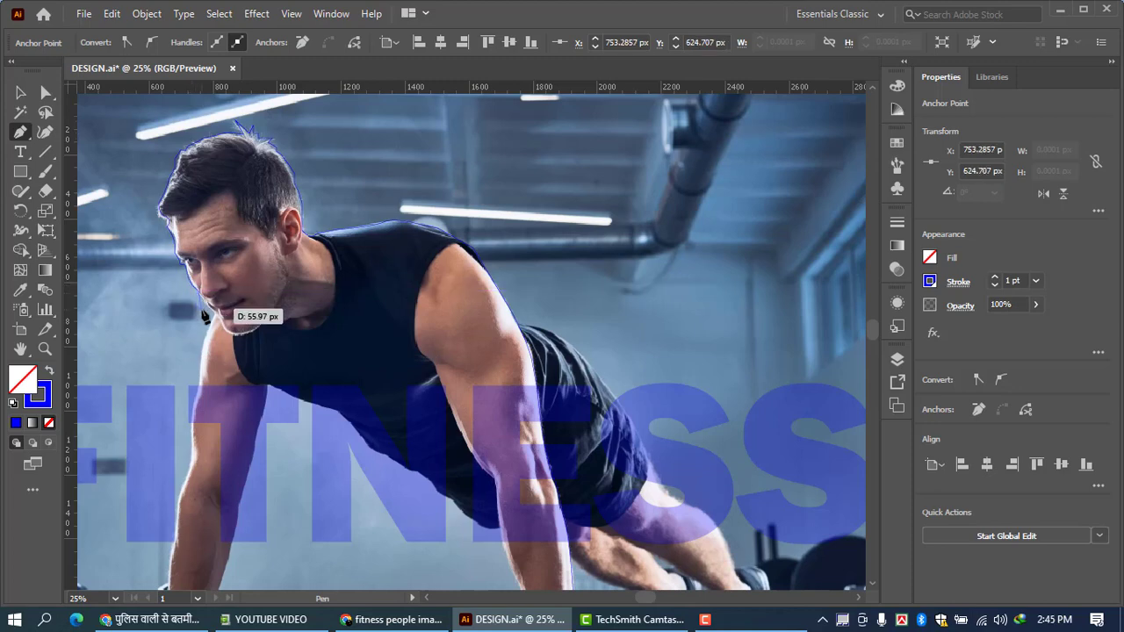
{"action": "mouse_move", "coordinate": [208, 307]}
{"action": "left_mouse_down"}
{"action": "mouse_move", "coordinate": [203, 323]}
{"action": "mouse_move", "coordinate": [198, 309]}
{"action": "mouse_move", "coordinate": [209, 314]}
{"action": "left_mouse_up"}
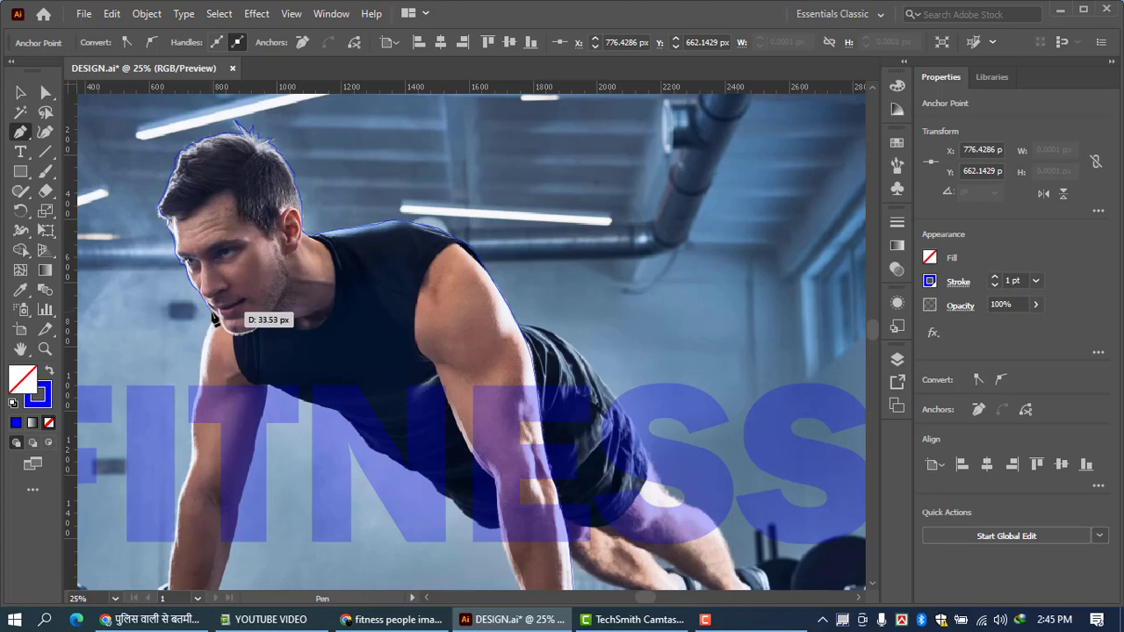
{"action": "left_click_drag", "start_coordinate": [214, 318], "coordinate": [209, 333]}
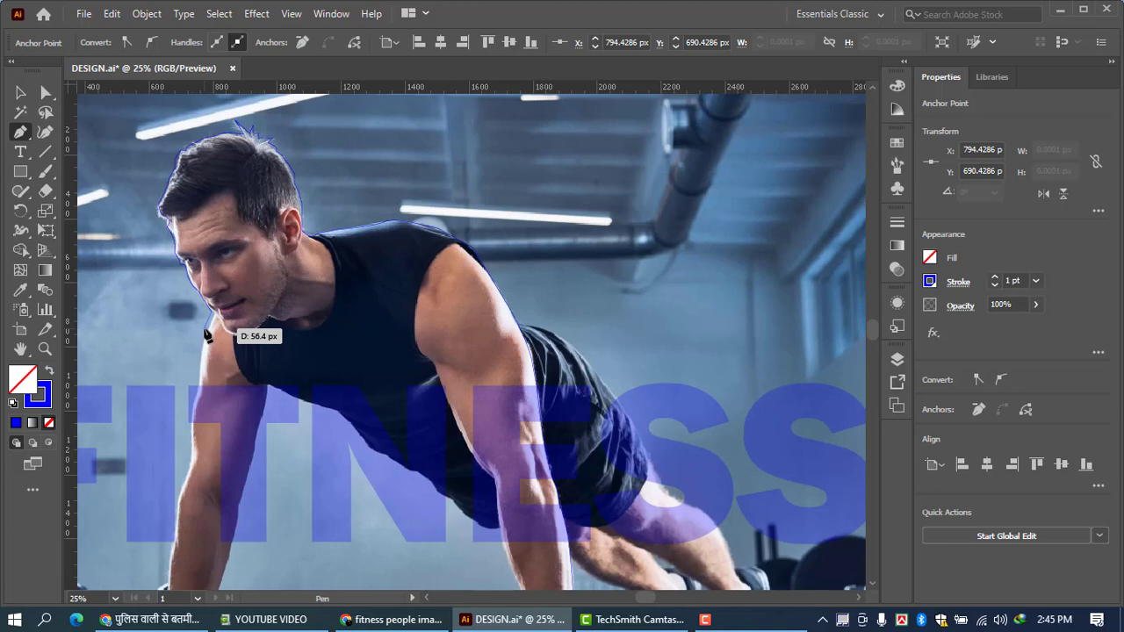
- Continue the Pen path down the outer edge of the far shoulder and upper arm to the top of the FITNESS lettering
{"action": "mouse_move", "coordinate": [207, 336]}
{"action": "left_mouse_down"}
{"action": "mouse_move", "coordinate": [221, 322]}
{"action": "mouse_move", "coordinate": [208, 347]}
{"action": "left_mouse_up"}
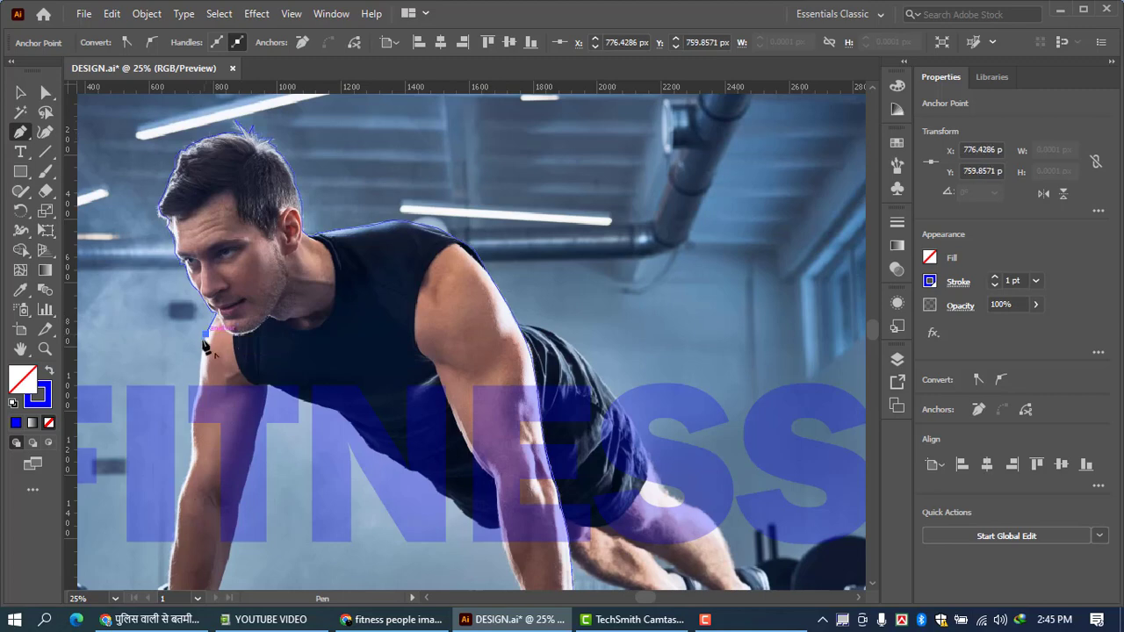
{"action": "left_click", "coordinate": [203, 346]}
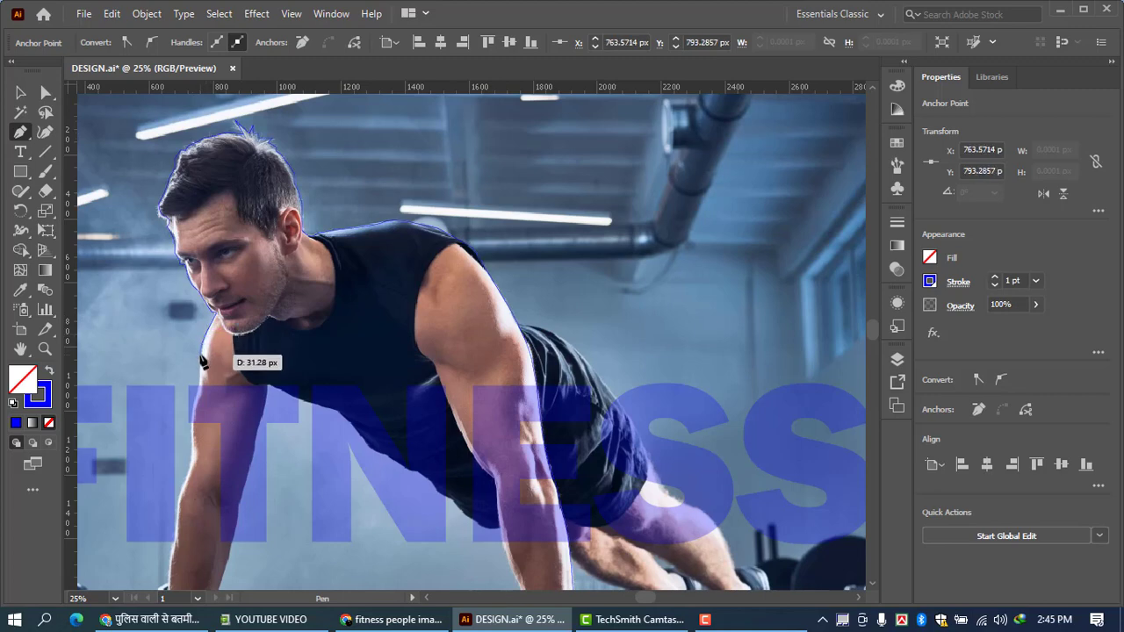
{"action": "left_click", "coordinate": [200, 374]}
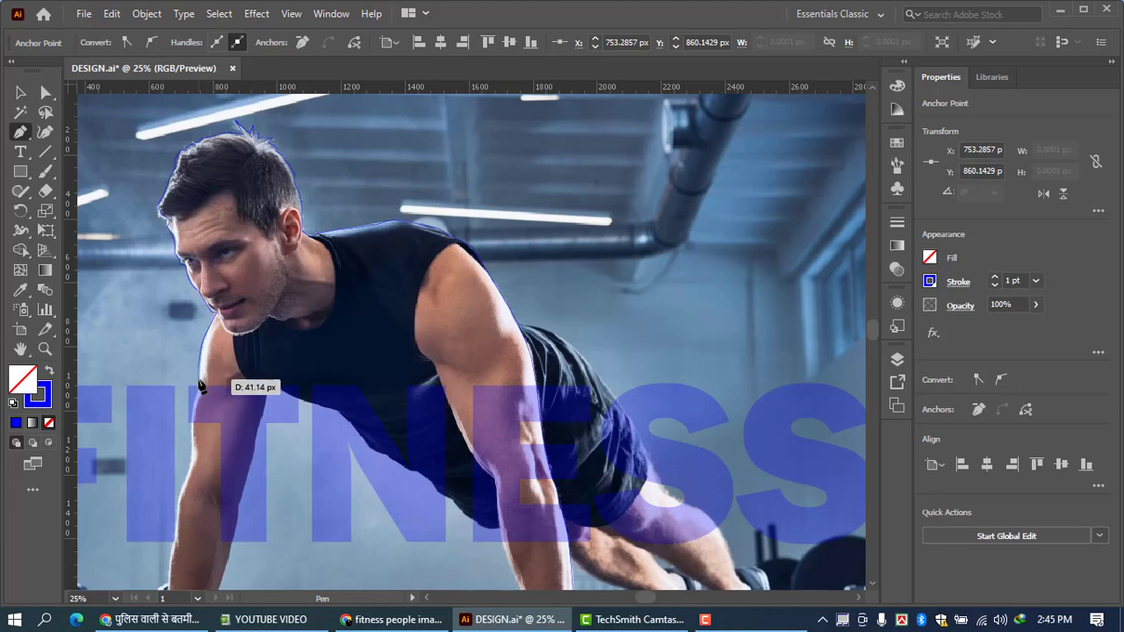
{"action": "left_click", "coordinate": [200, 386]}
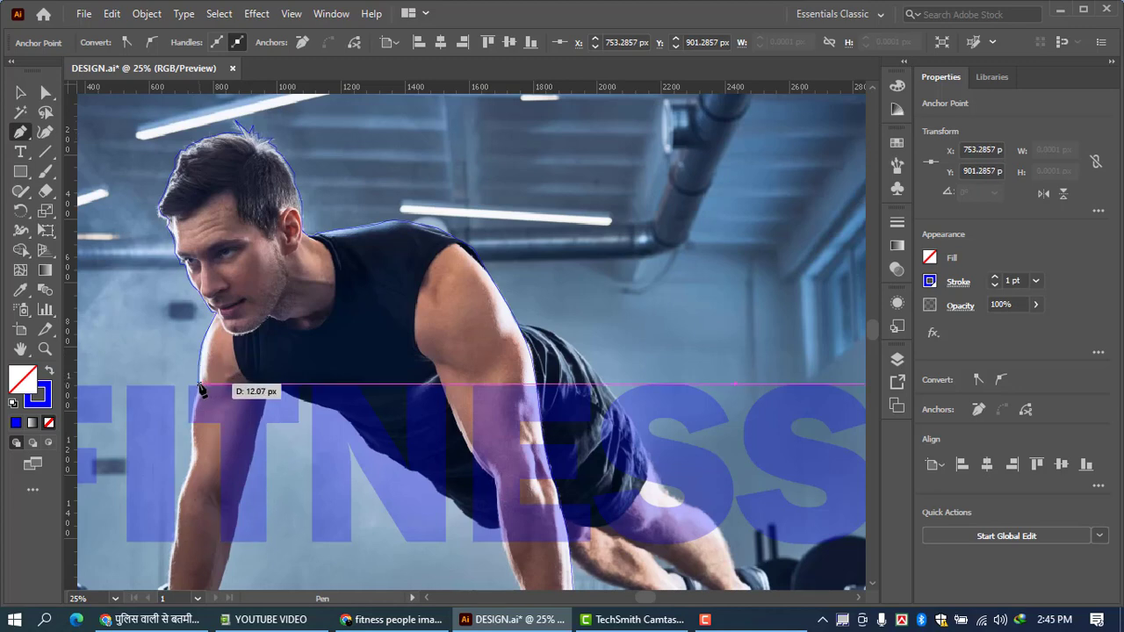
{"action": "left_click", "coordinate": [201, 390]}
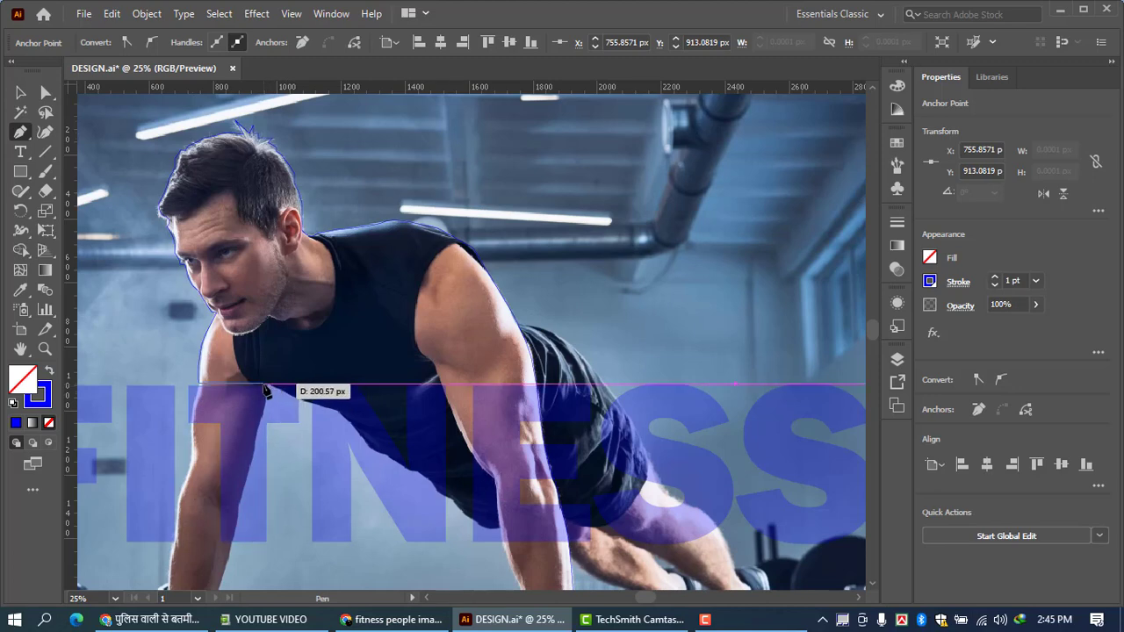
{"action": "key", "text": "ctrl"}
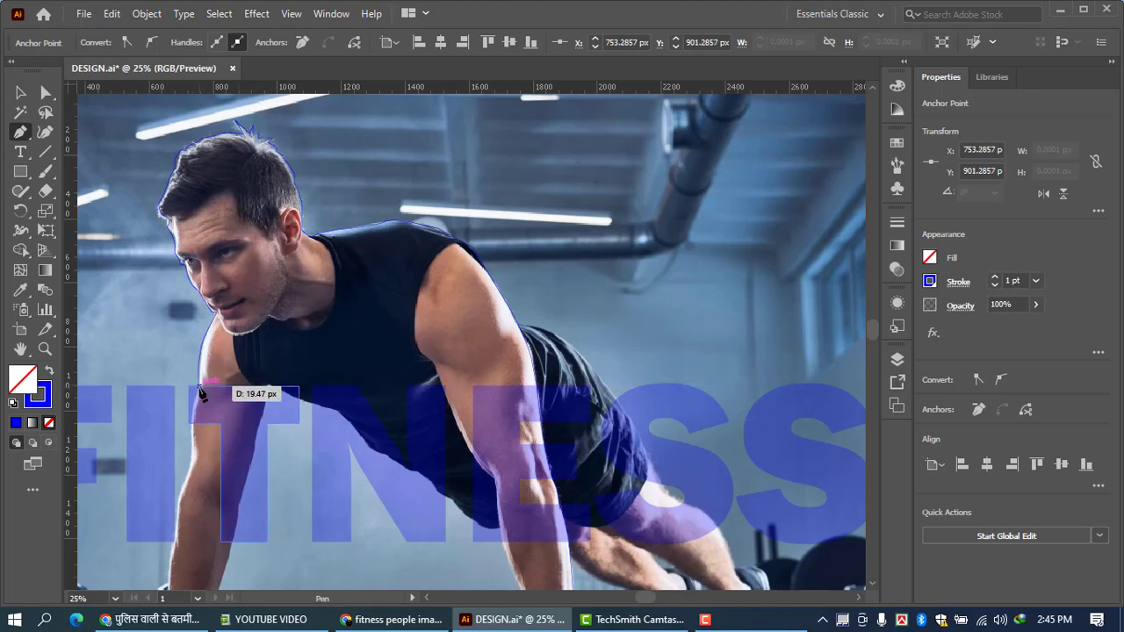
{"action": "left_click", "coordinate": [201, 392]}
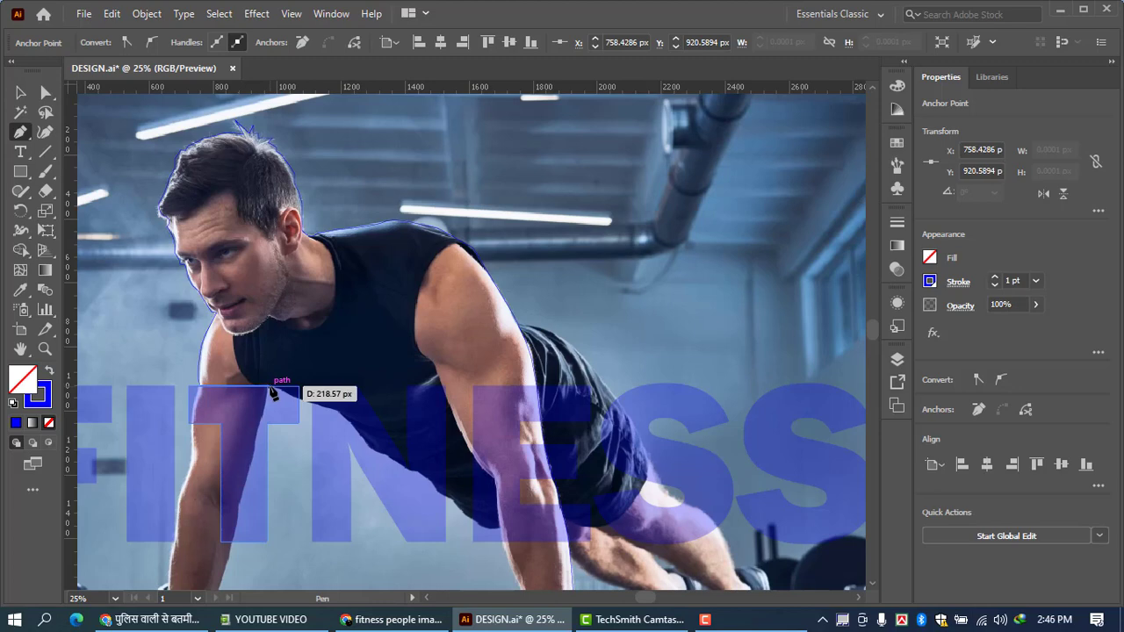
- Continue the Pen path from the top of the FITNESS lettering at the far armpit along the underside of the torso
{"action": "left_click", "coordinate": [280, 392]}
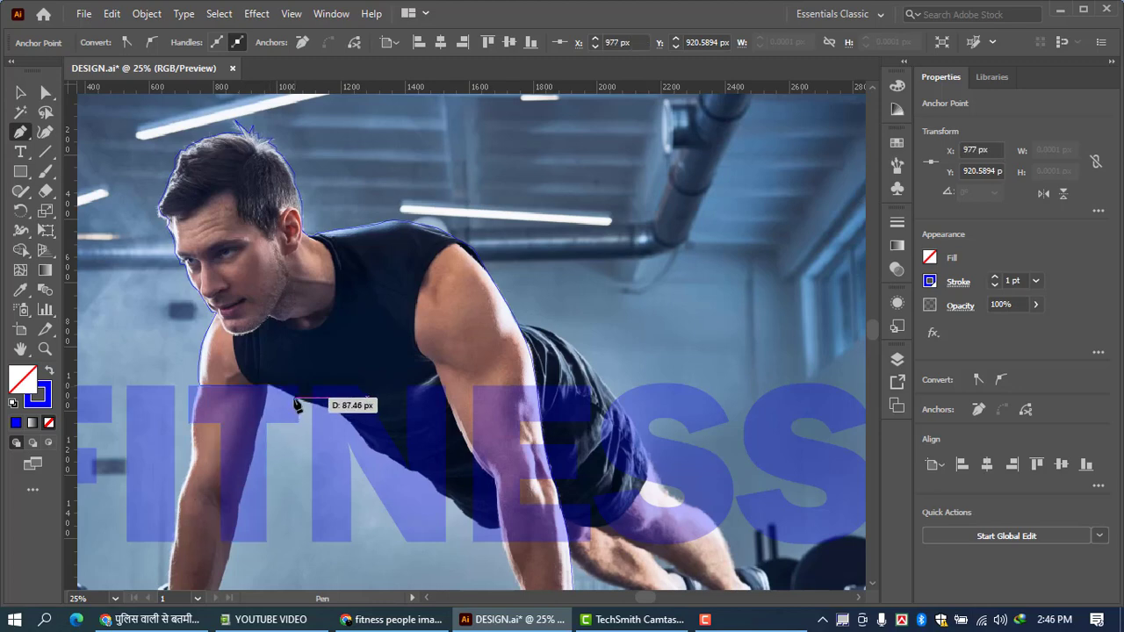
{"action": "left_click", "coordinate": [300, 404]}
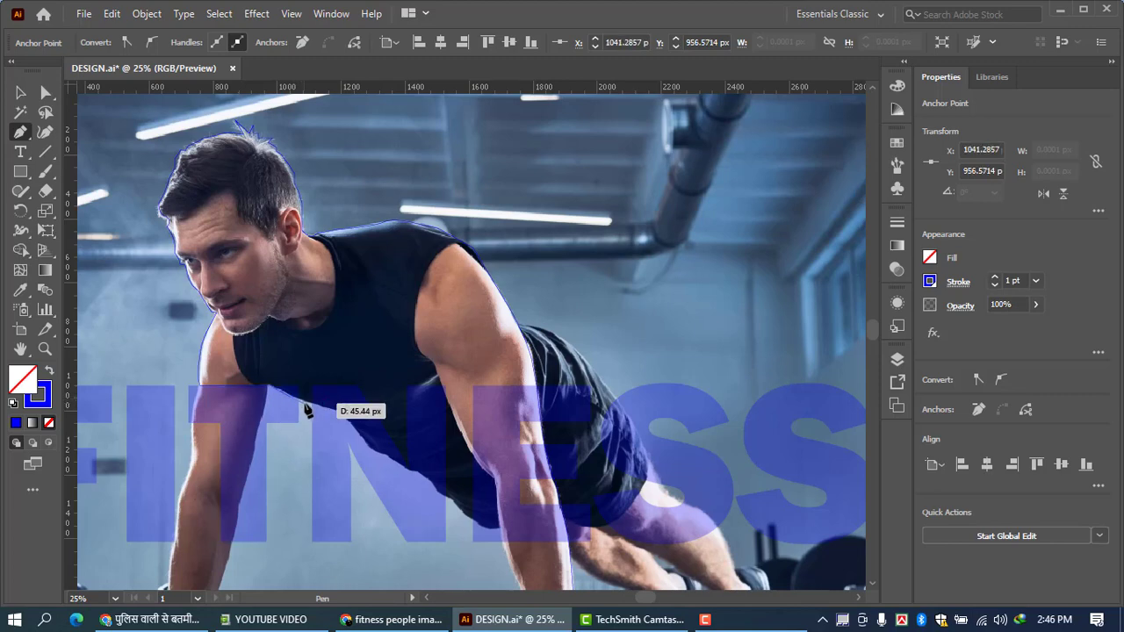
{"action": "left_click", "coordinate": [321, 409]}
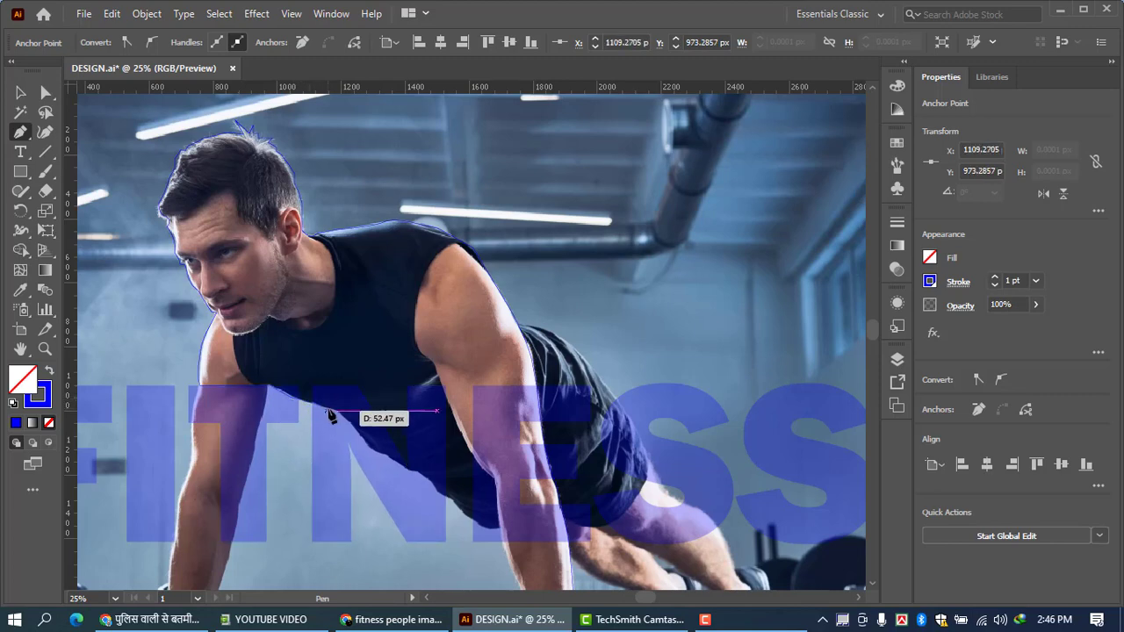
{"action": "left_click", "coordinate": [335, 411]}
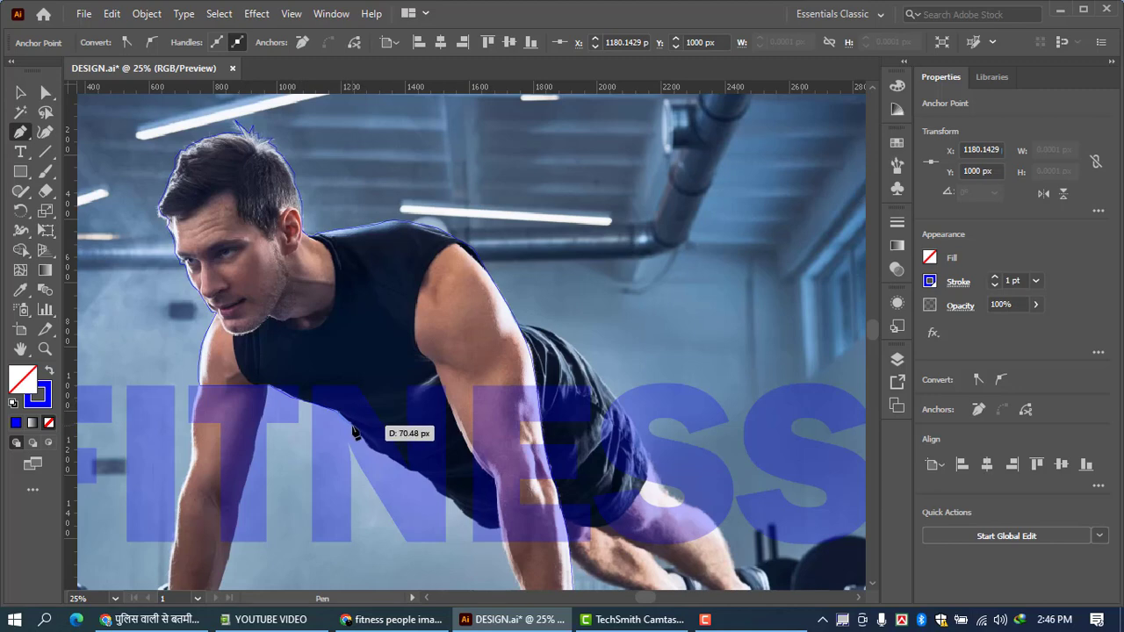
{"action": "left_click", "coordinate": [348, 424]}
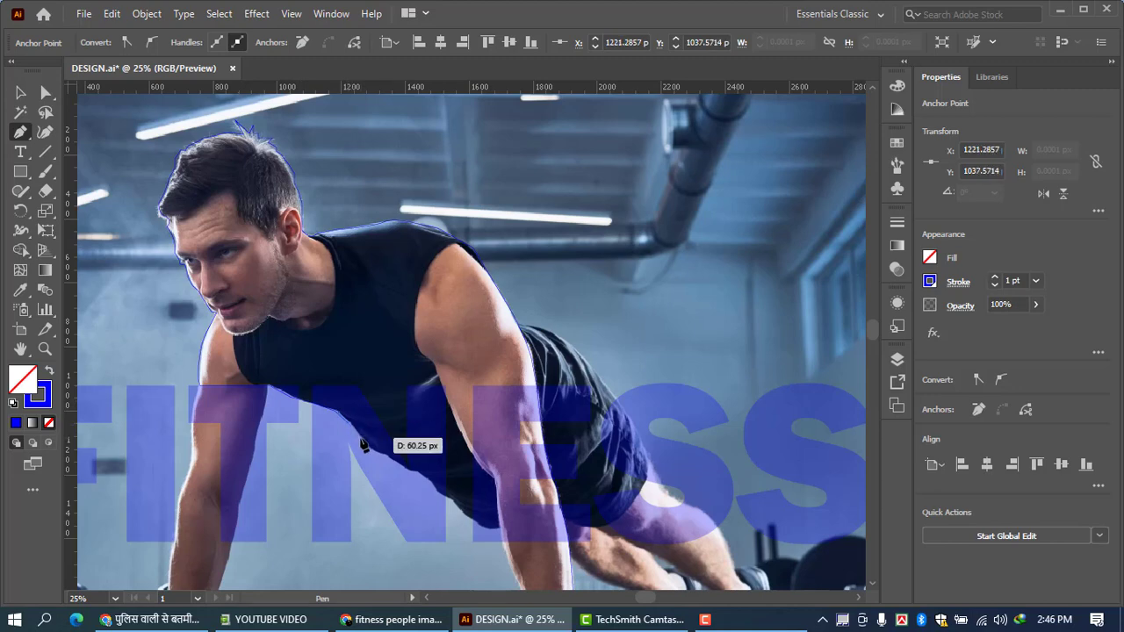
{"action": "left_click_drag", "start_coordinate": [367, 399], "coordinate": [428, 481]}
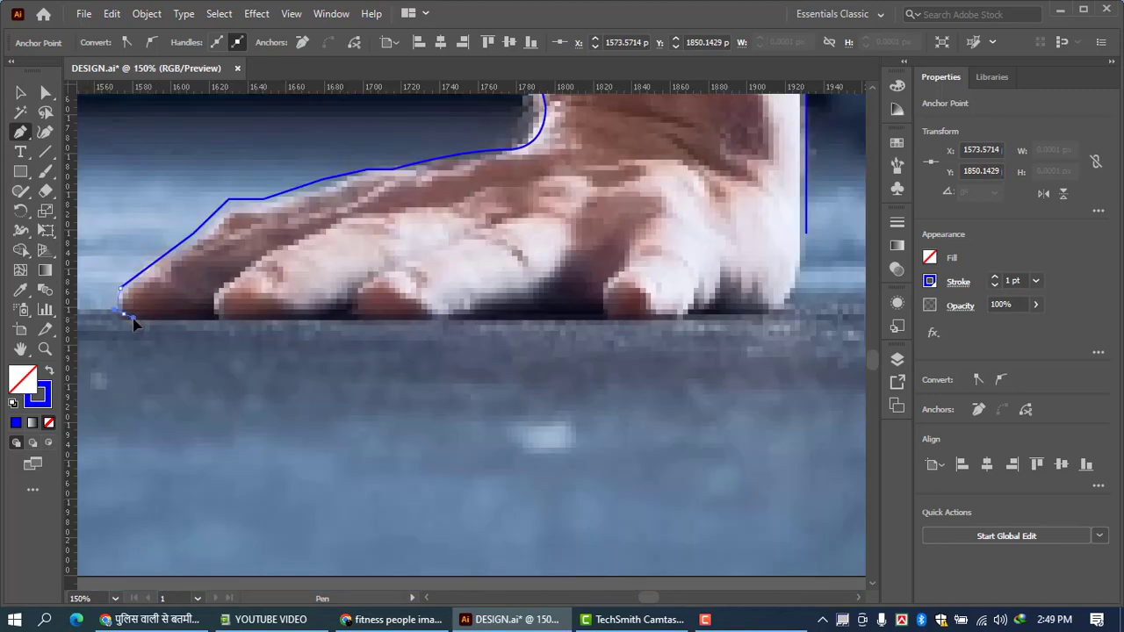
- Trace the Pen path along the bottom of the near hand from the fingertips to the heel, completing the man's outline
{"action": "left_click_drag", "start_coordinate": [134, 318], "coordinate": [274, 321]}
{"action": "left_click", "coordinate": [209, 312]}
{"action": "left_click_drag", "start_coordinate": [304, 322], "coordinate": [352, 313]}
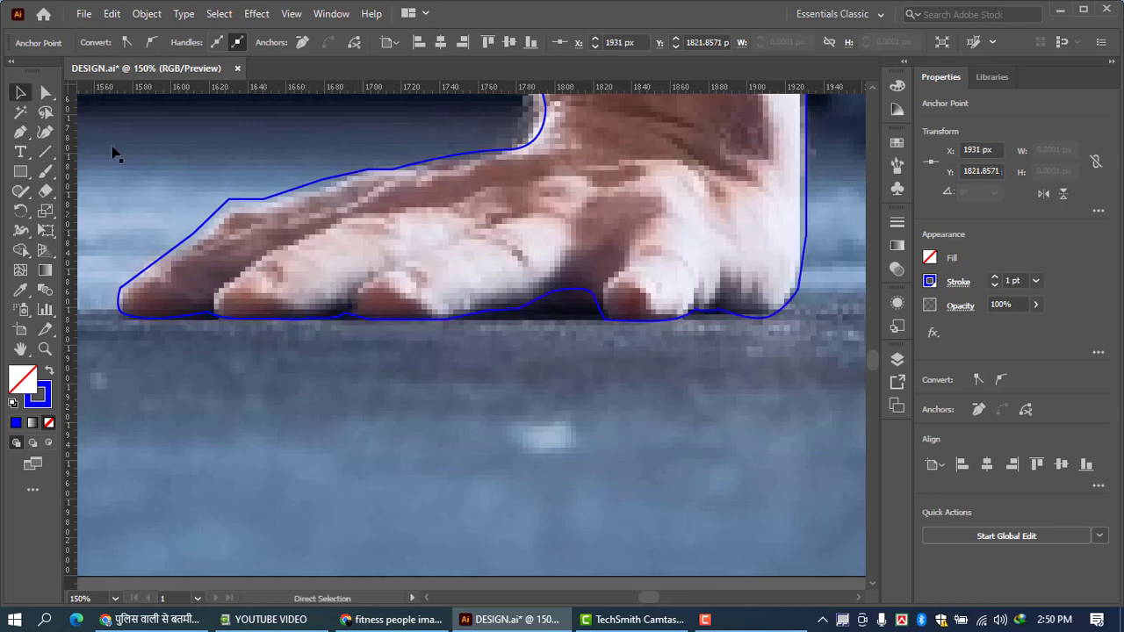
- Select the man's traced outline together with the FITNESS lettering and unite them into one shape
{"action": "left_click_drag", "start_coordinate": [875, 360], "coordinate": [879, 346]}
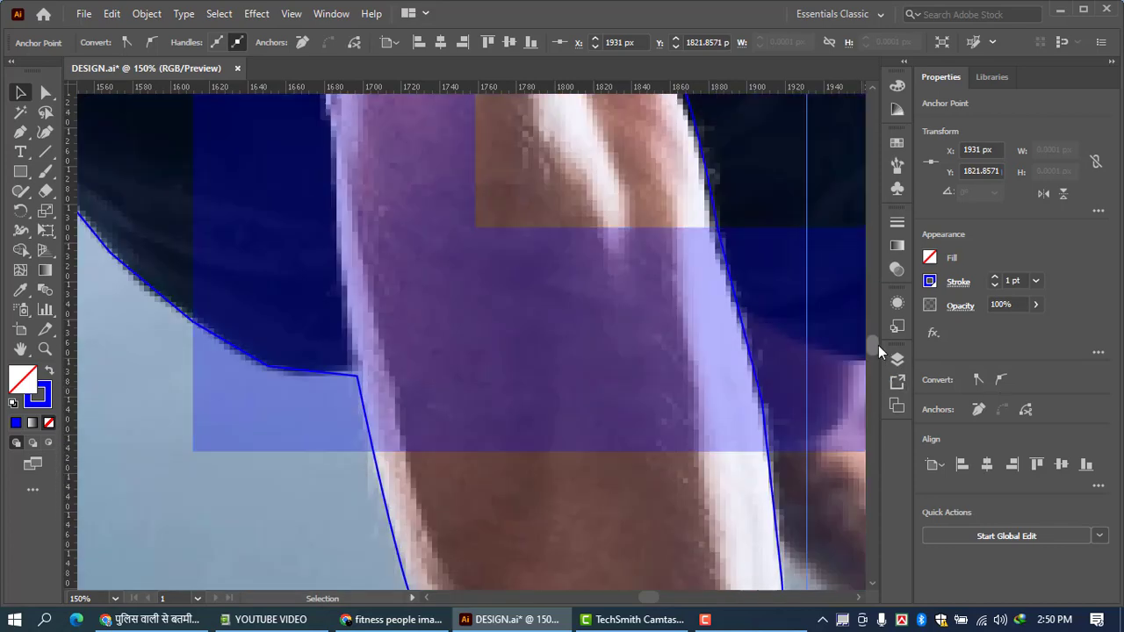
{"action": "key", "text": "ctrl"}
{"action": "left_click", "coordinate": [652, 349], "text": "ctrl+alt"}
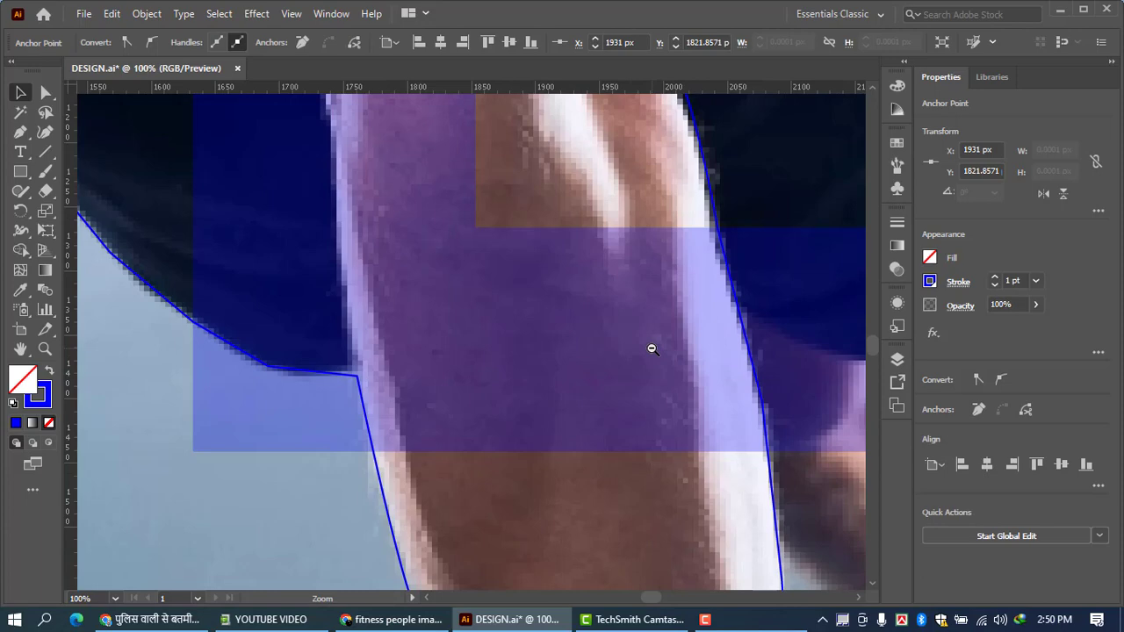
{"action": "left_click", "coordinate": [651, 349], "text": "ctrl+alt"}
{"action": "left_click", "coordinate": [652, 348], "text": "ctrl+alt"}
{"action": "left_click", "coordinate": [652, 348], "text": "ctrl+alt"}
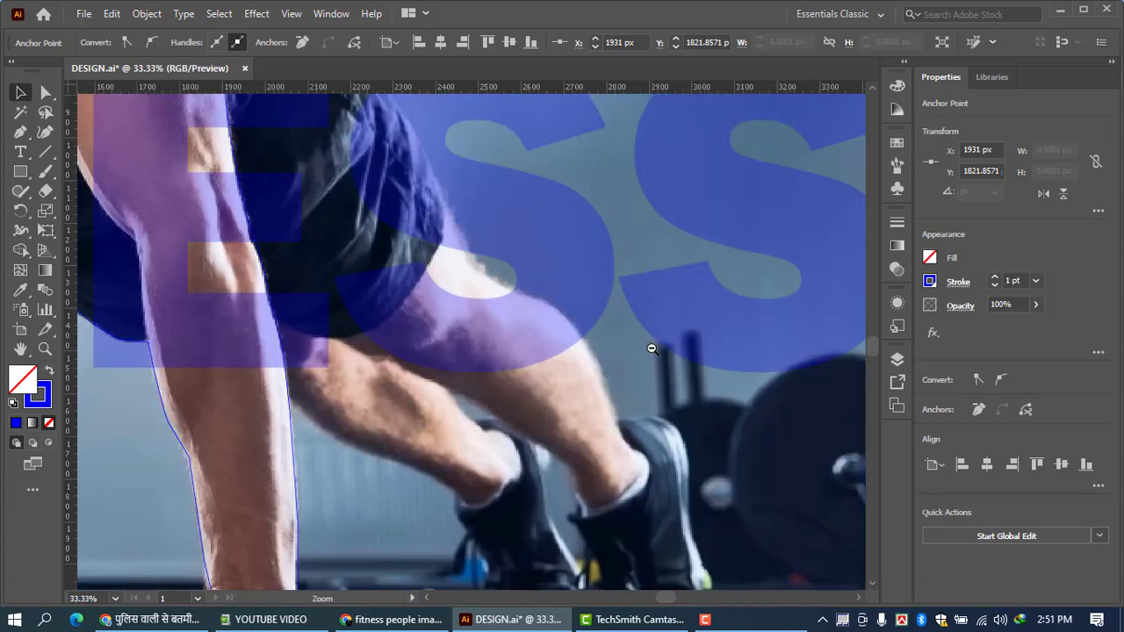
{"action": "left_click", "coordinate": [652, 348], "text": "ctrl+alt"}
{"action": "left_click", "coordinate": [652, 348], "text": "ctrl+alt"}
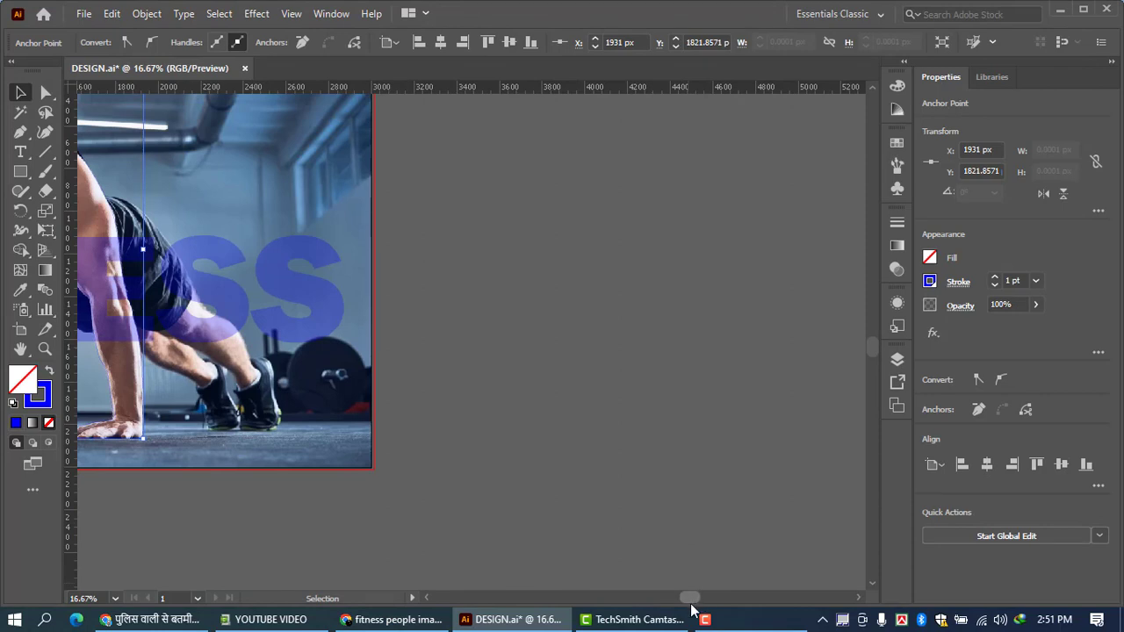
{"action": "left_click_drag", "start_coordinate": [690, 598], "coordinate": [625, 599]}
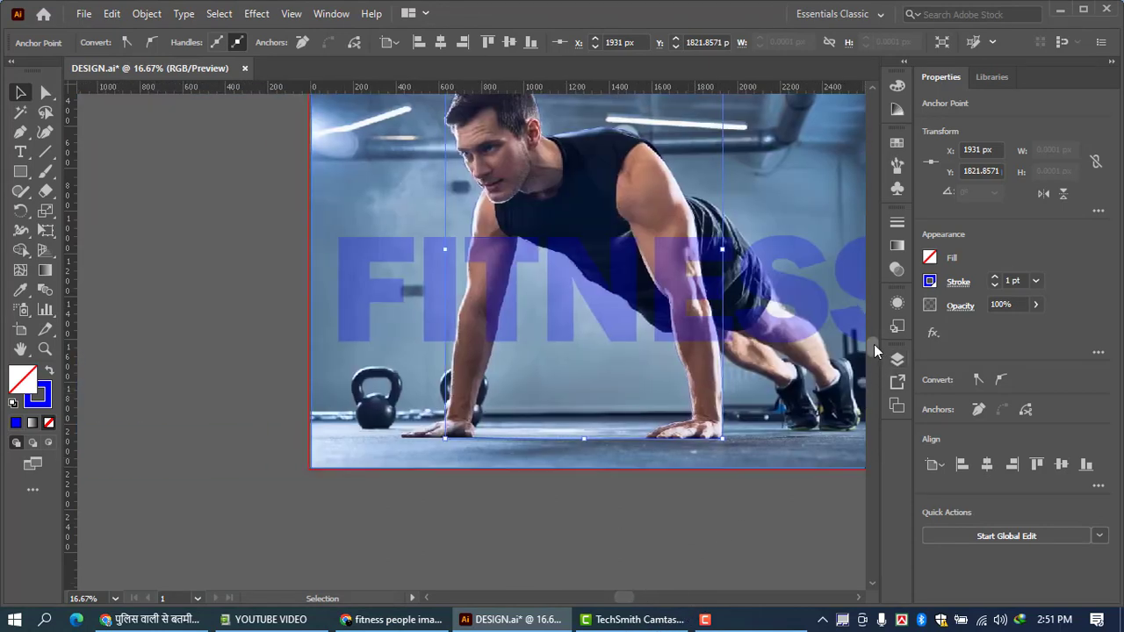
{"action": "left_click_drag", "start_coordinate": [875, 352], "coordinate": [877, 330]}
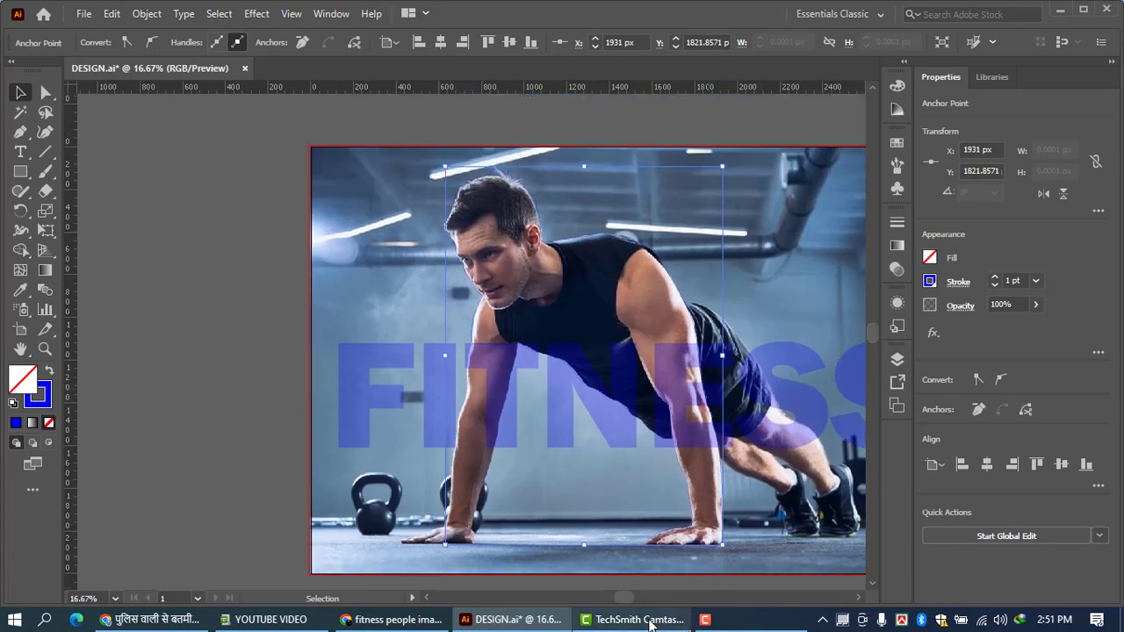
{"action": "left_click_drag", "start_coordinate": [626, 602], "coordinate": [642, 603]}
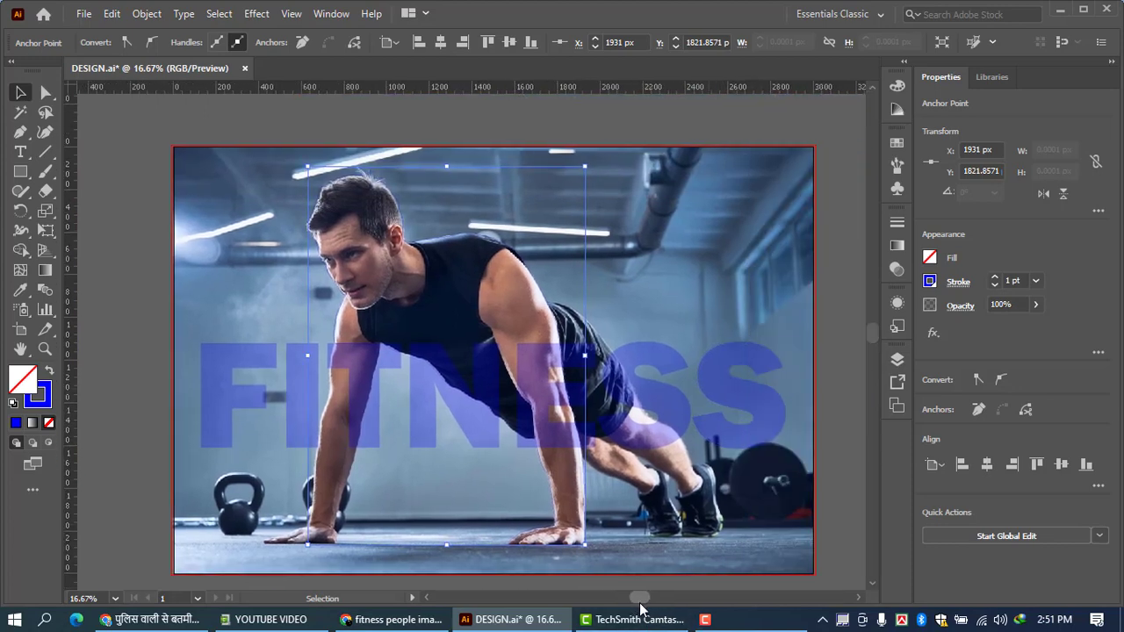
{"action": "left_click", "coordinate": [551, 367], "text": "shift"}
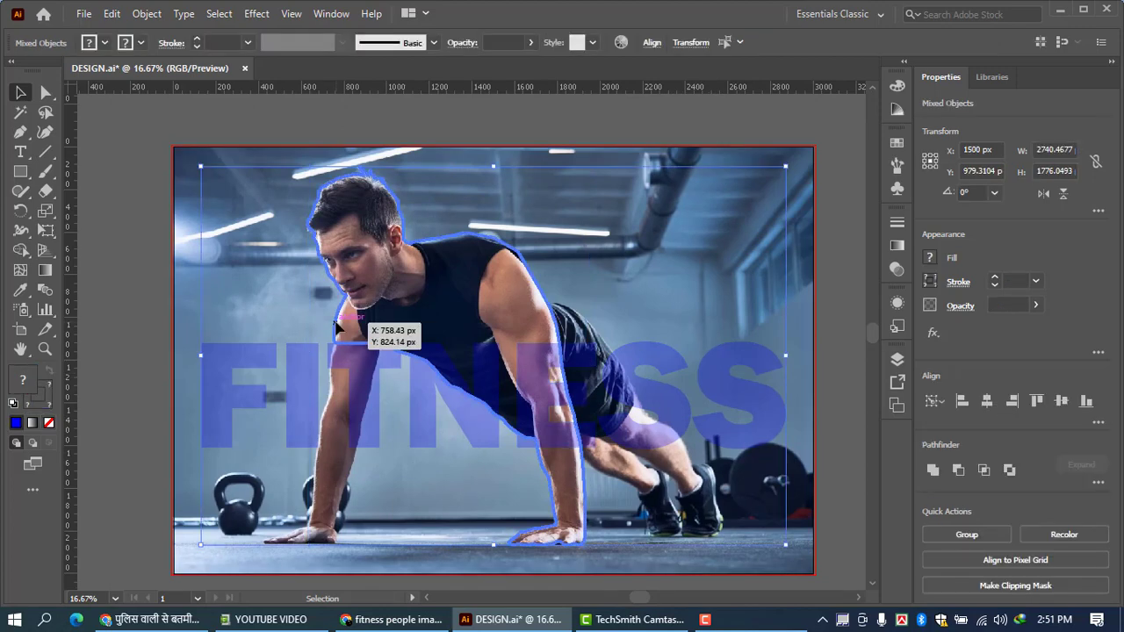
{"action": "left_click", "coordinate": [337, 327]}
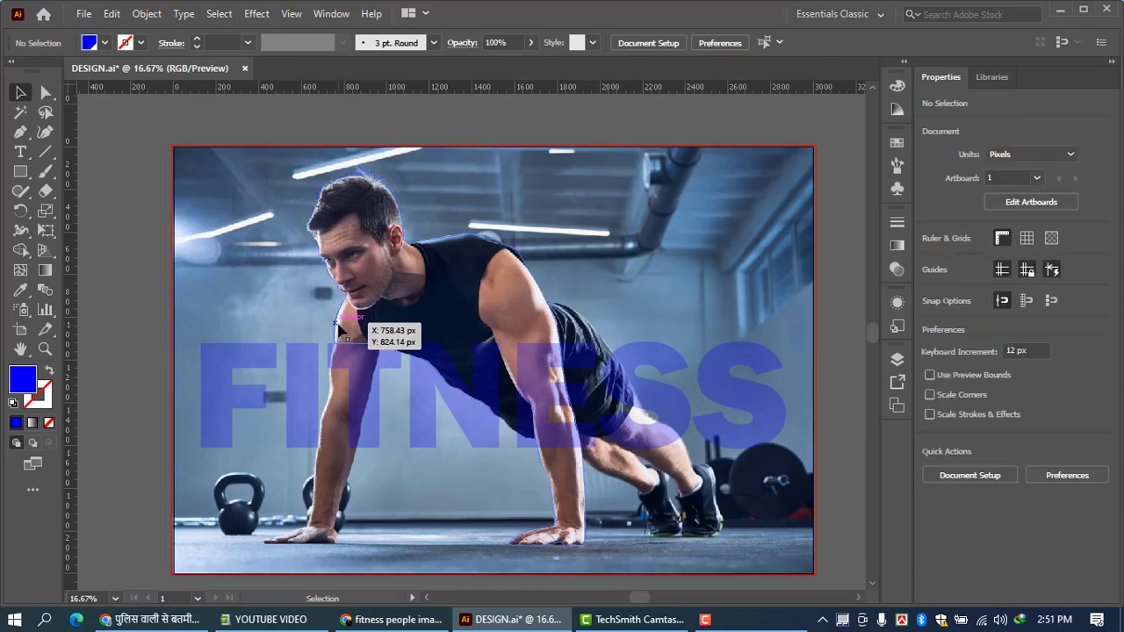
{"action": "left_click", "coordinate": [337, 326]}
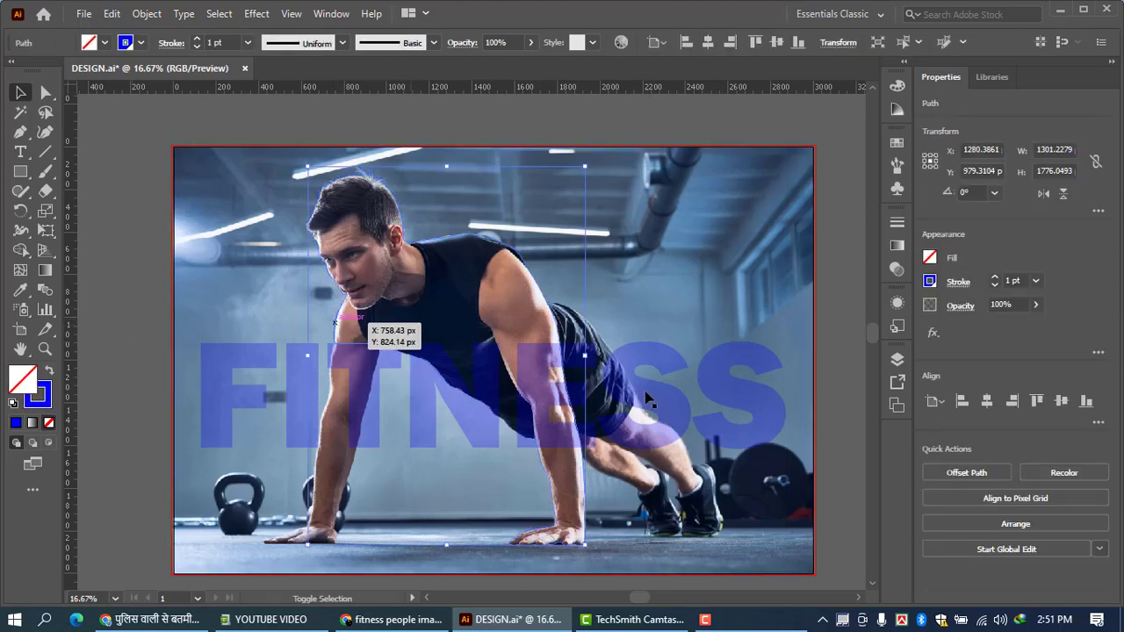
{"action": "left_click", "coordinate": [438, 419], "text": "shift"}
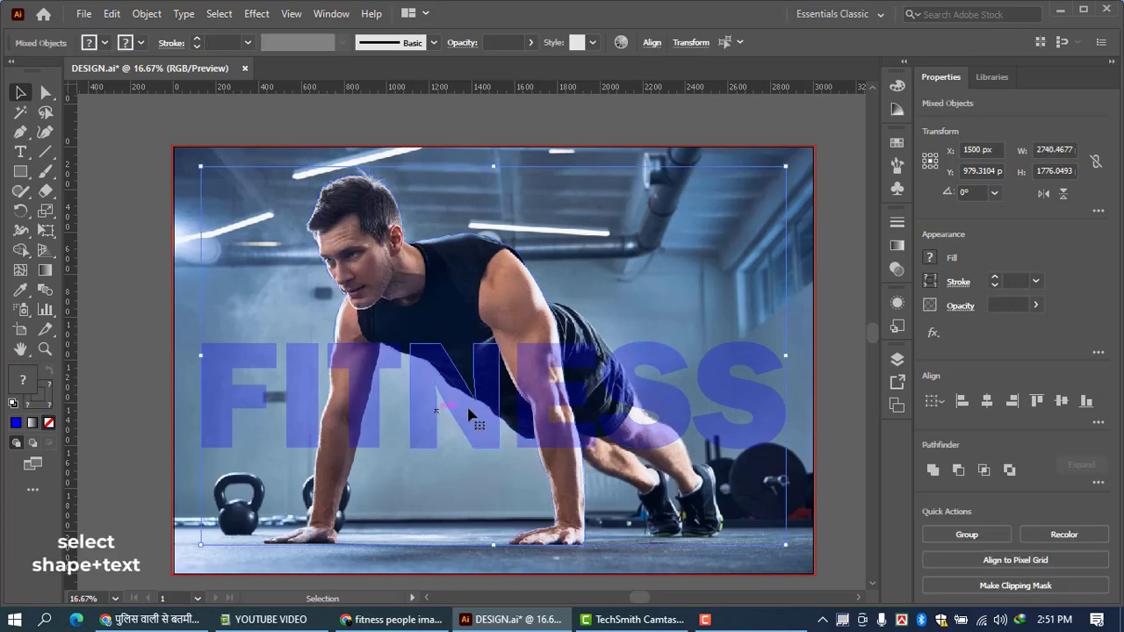
{"action": "left_click", "coordinate": [934, 473]}
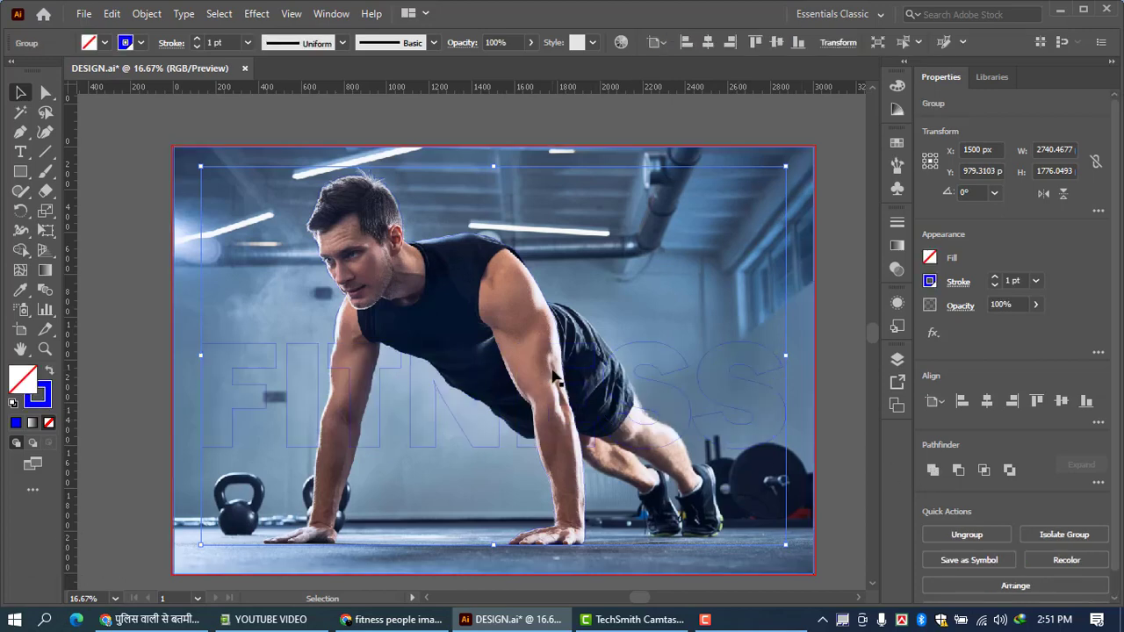
- Turn the united outline and lettering group into a compound path and deselect it
{"action": "key", "text": "a"}
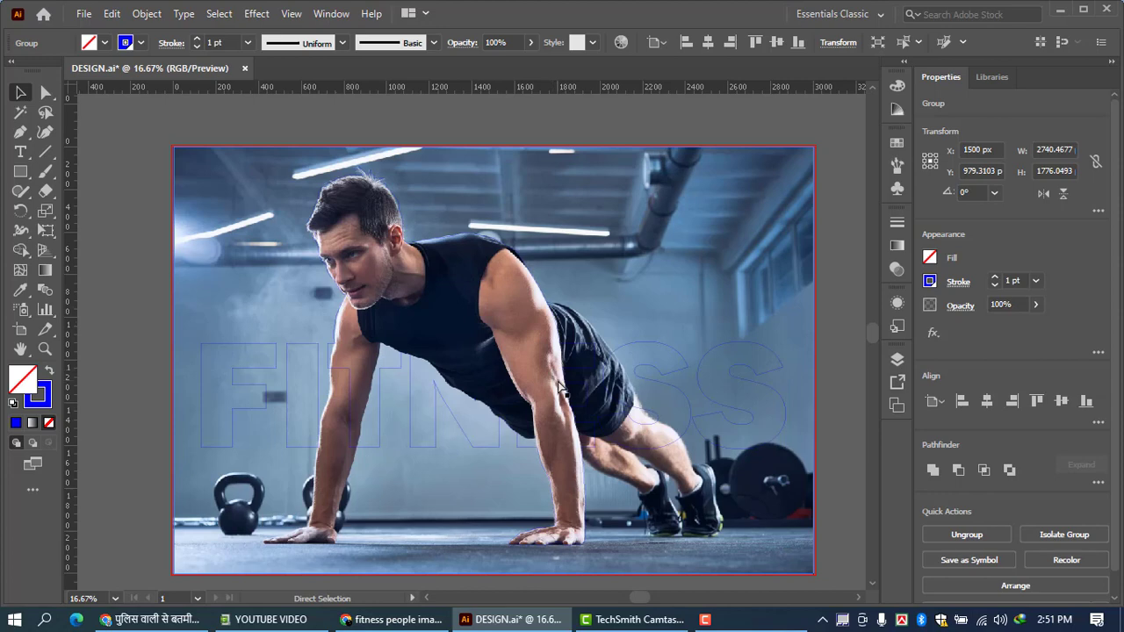
{"action": "key", "text": "ctrl+8"}
{"action": "key", "text": "v"}
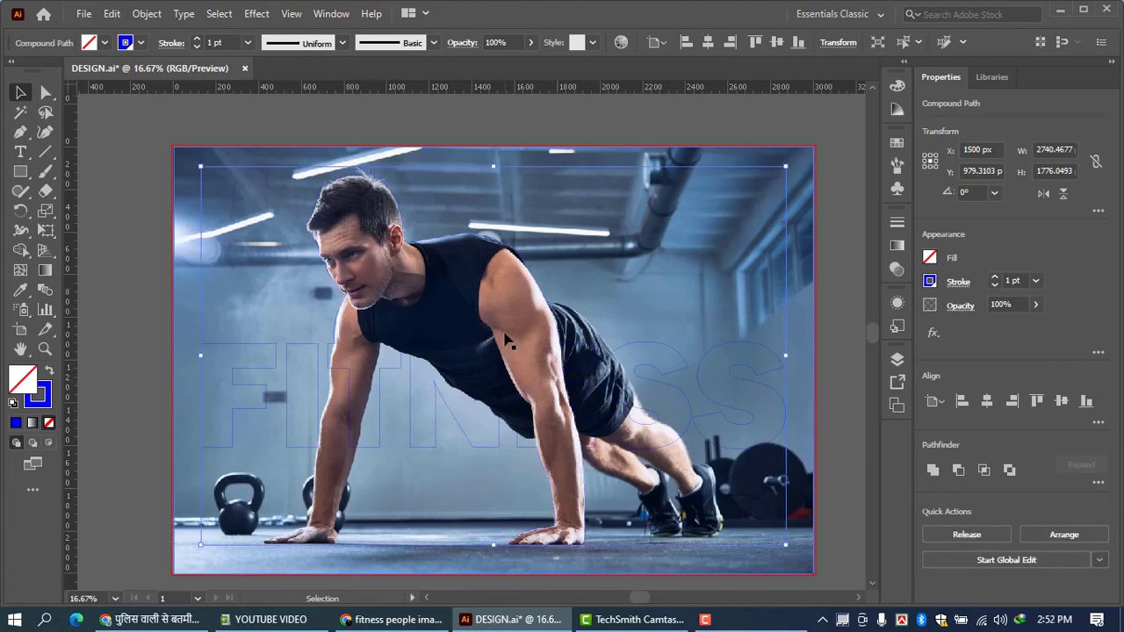
{"action": "left_click", "coordinate": [121, 261]}
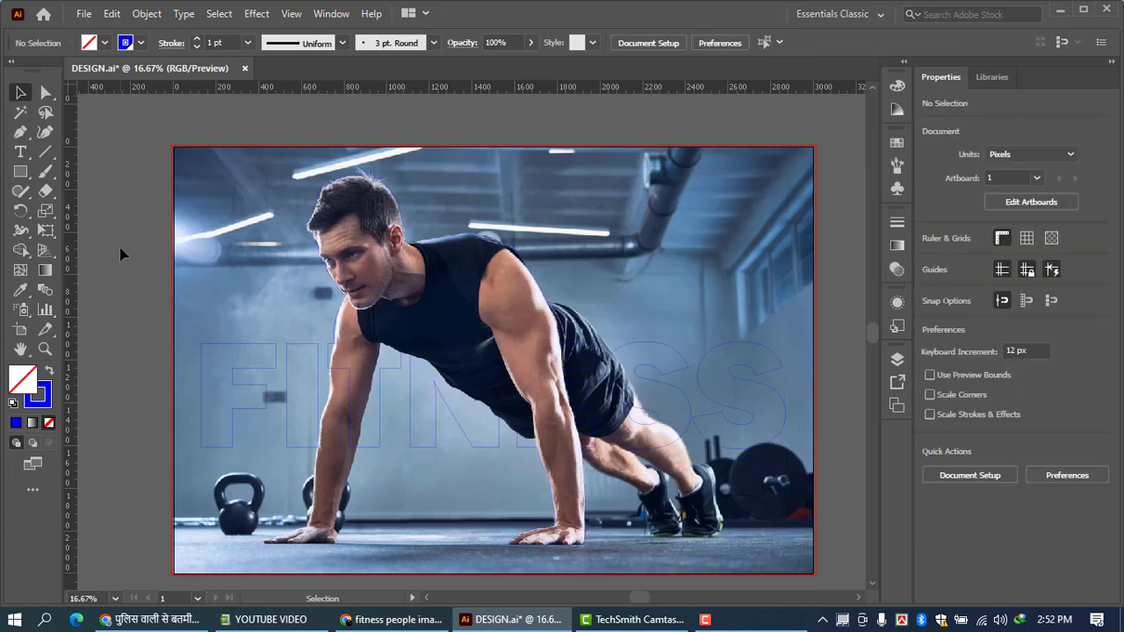
- Select the compound path together with the gym photo, make a clipping mask from them, and clear the selection
{"action": "left_click_drag", "start_coordinate": [129, 224], "coordinate": [816, 523]}
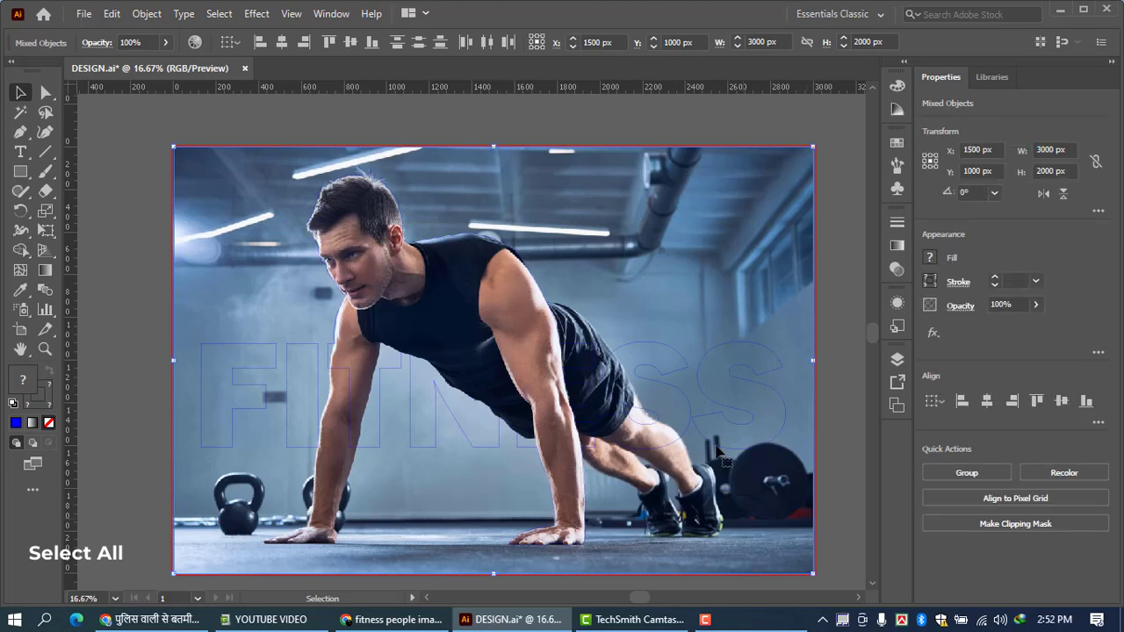
{"action": "right_click", "coordinate": [685, 414]}
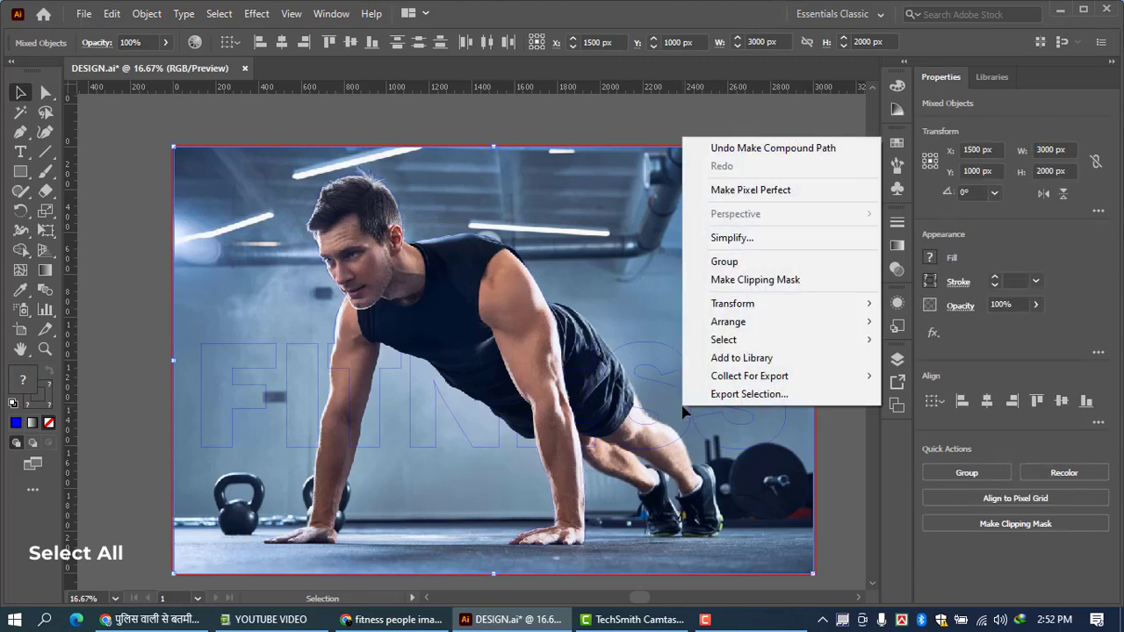
{"action": "left_click", "coordinate": [765, 279]}
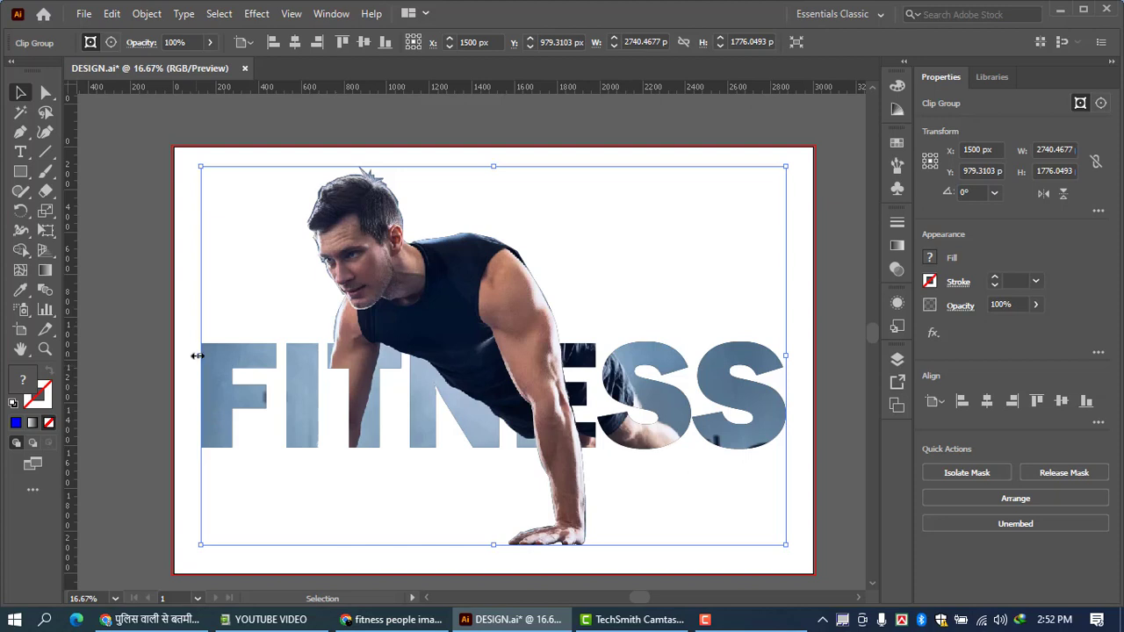
{"action": "left_click", "coordinate": [142, 334]}
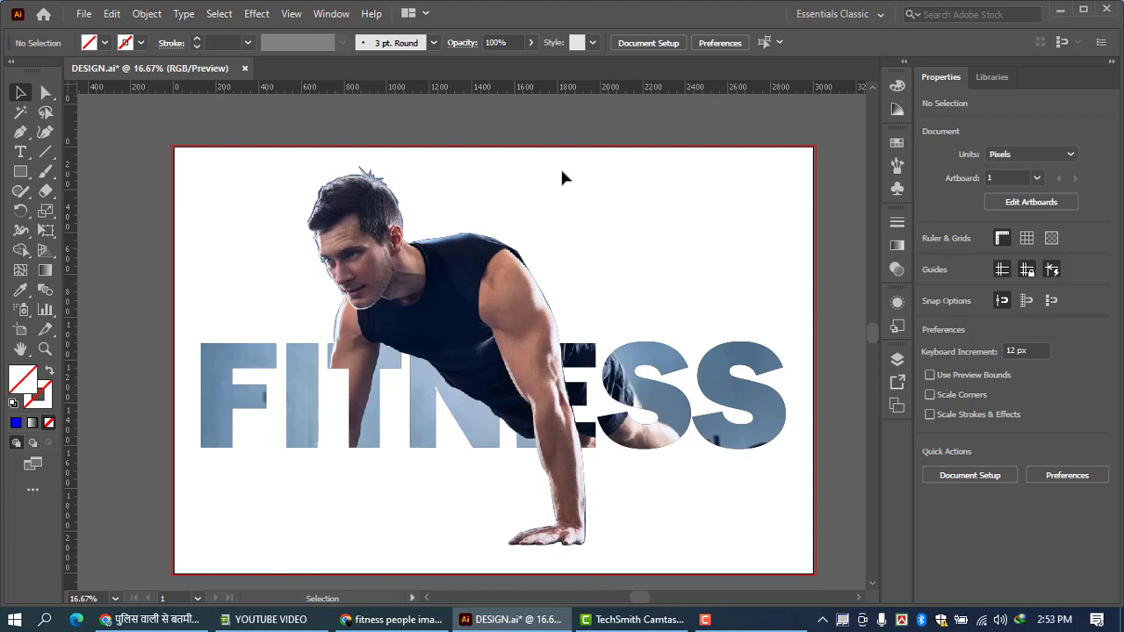
- Create a rectangle 3000 px wide and 2000 px high on the artboard and deselect it
{"action": "left_click", "coordinate": [21, 173]}
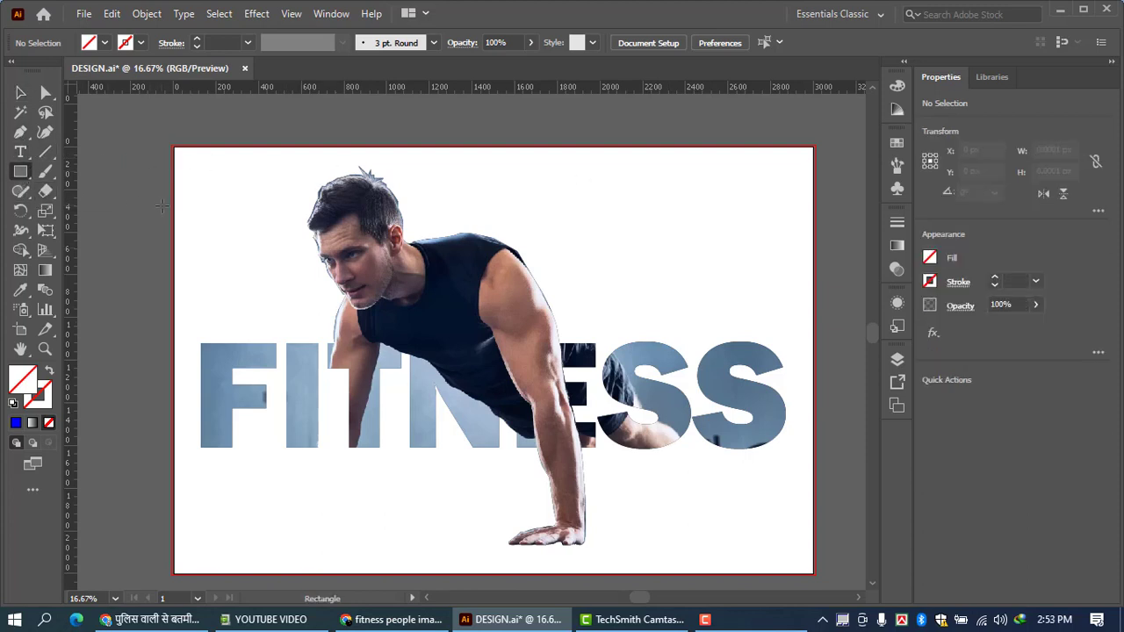
{"action": "left_click", "coordinate": [211, 181]}
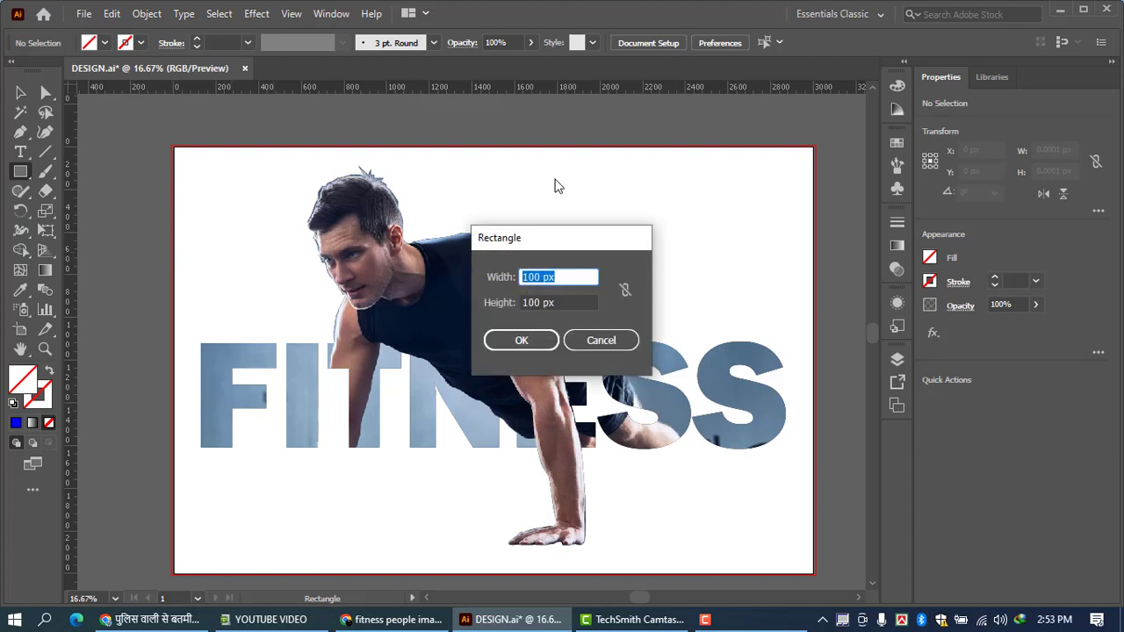
{"action": "key", "text": "BackSpace"}
{"action": "type", "text": "3000"}
{"action": "key", "text": "Tab"}
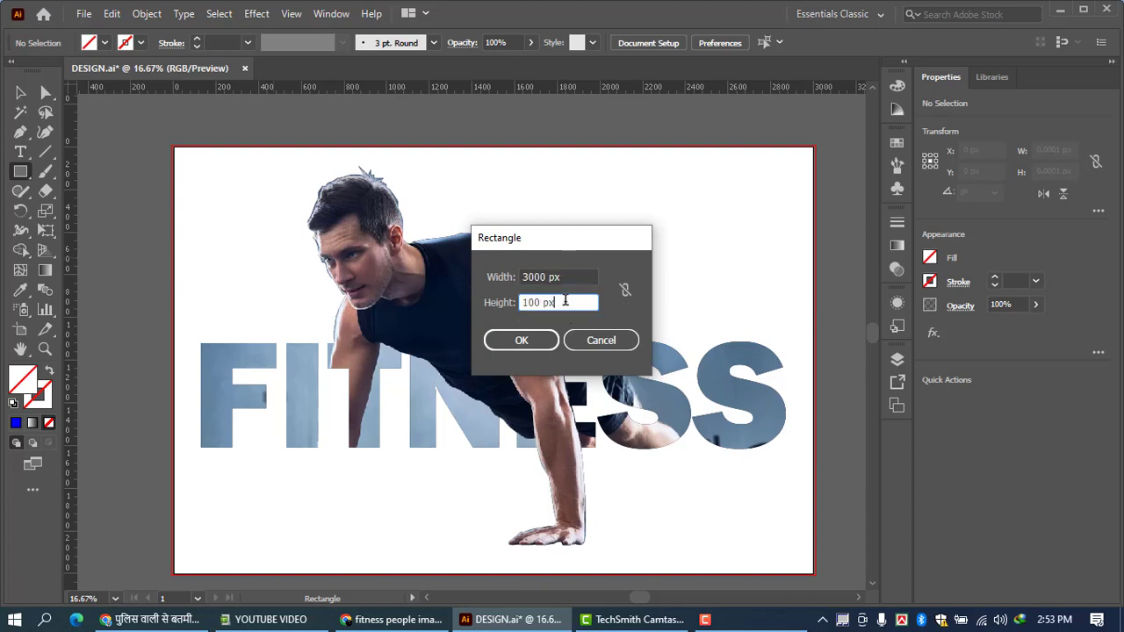
{"action": "key", "text": "BackSpace"}
{"action": "type", "text": "2000"}
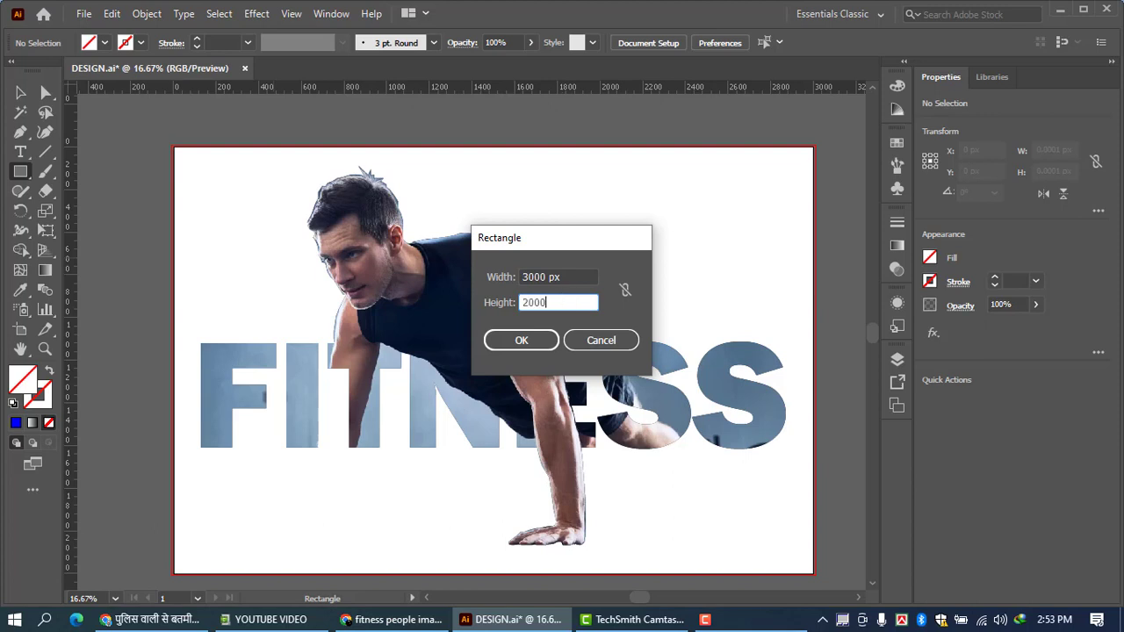
{"action": "left_click", "coordinate": [528, 340]}
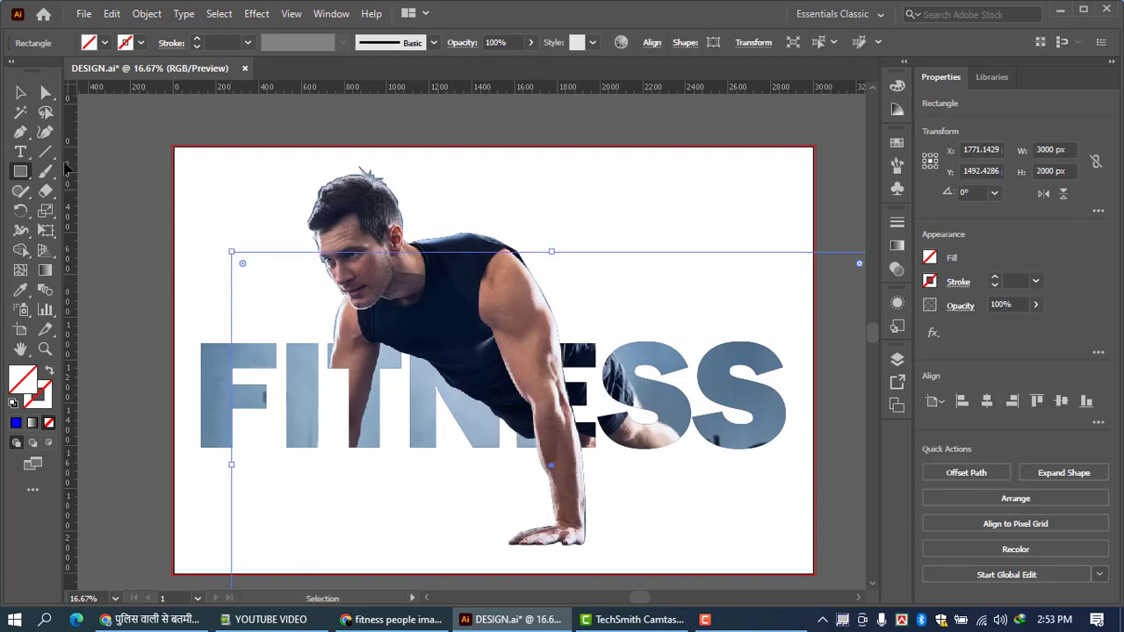
{"action": "left_click", "coordinate": [18, 95]}
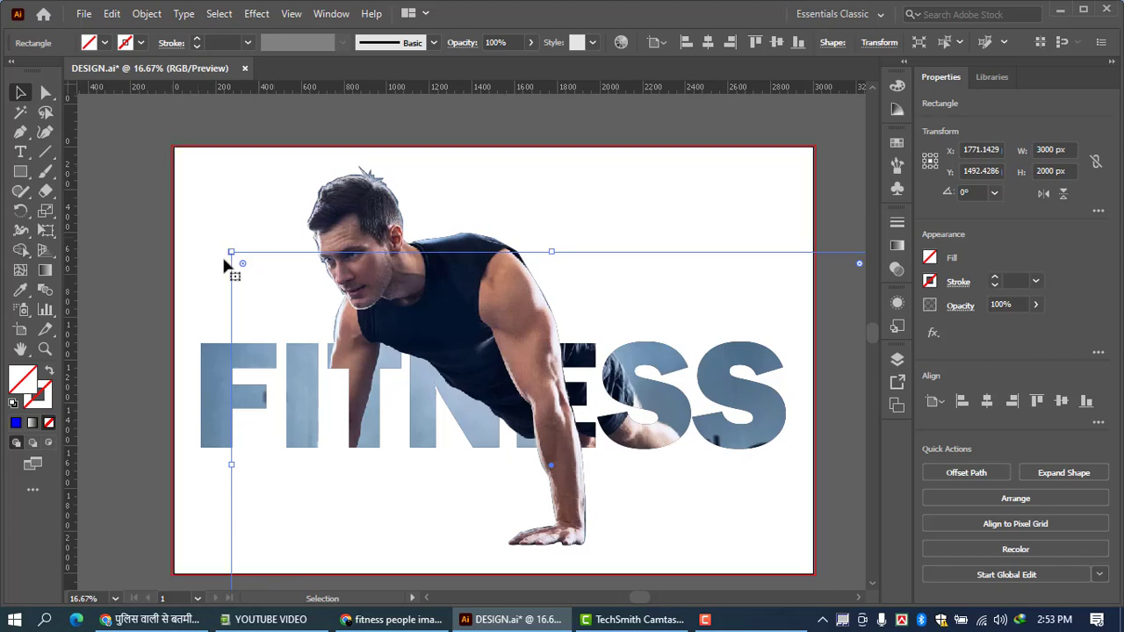
{"action": "left_click", "coordinate": [97, 215]}
- Move the 3000 x 2000 px rectangle below the clip group in the layer stacking order
{"action": "scroll", "coordinate": [761, 395], "scroll_direction": "down", "scroll_amount": 3}
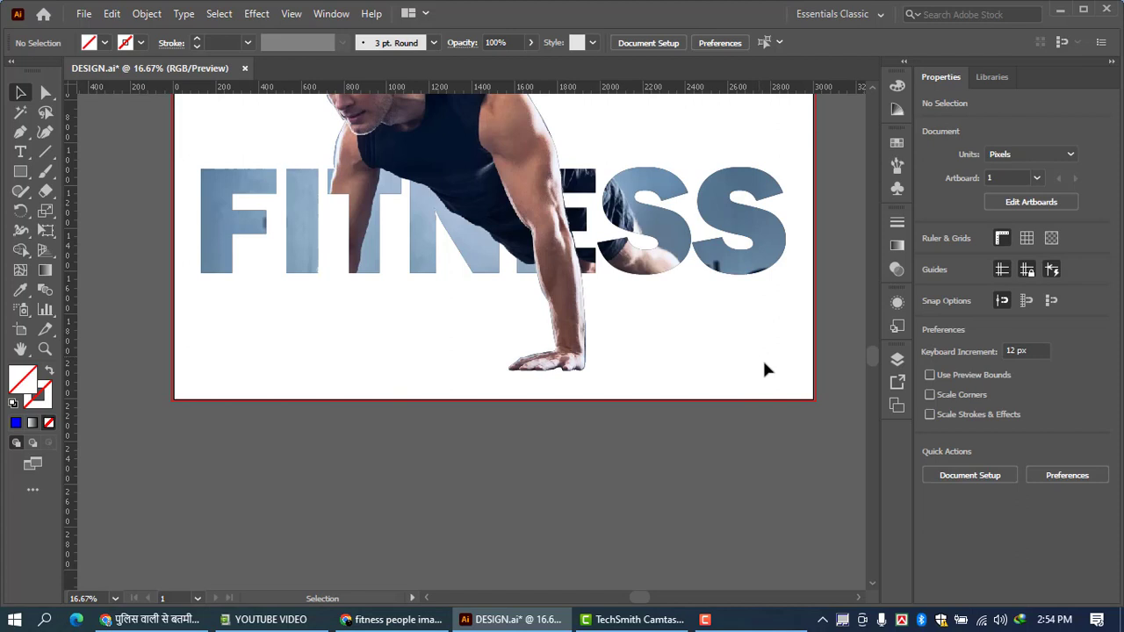
{"action": "left_click_drag", "start_coordinate": [877, 362], "coordinate": [877, 344]}
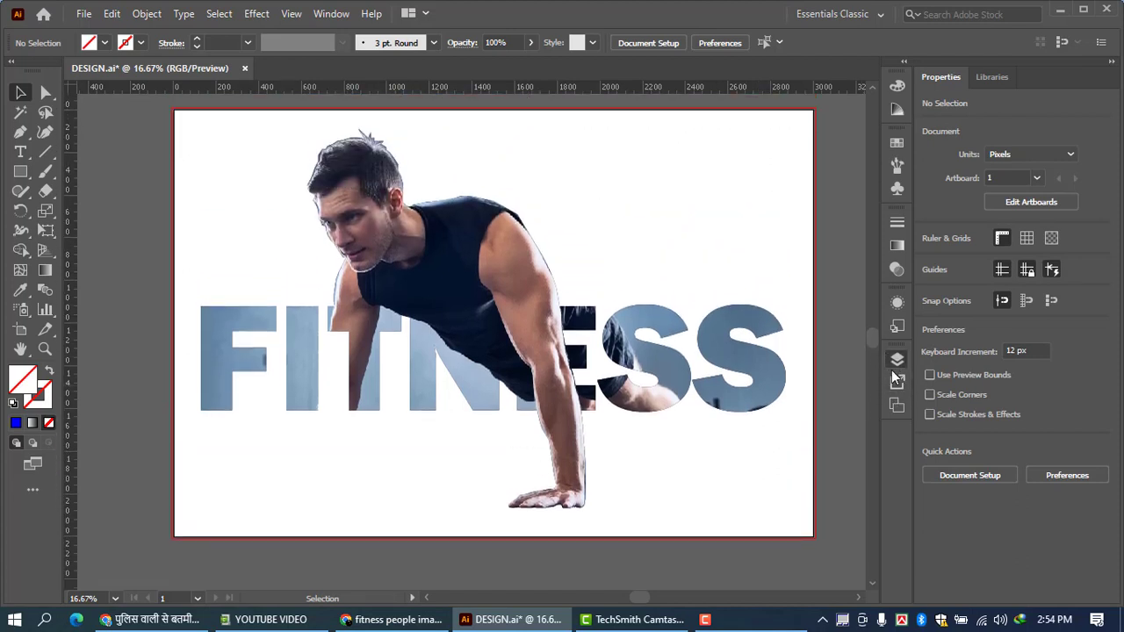
{"action": "left_click", "coordinate": [899, 362]}
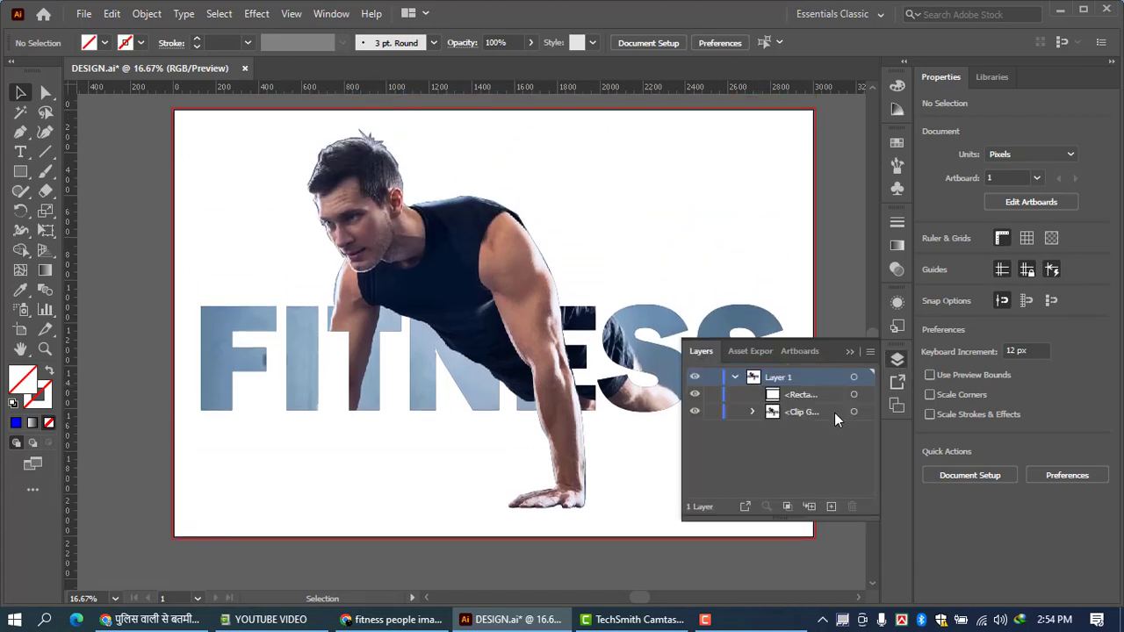
{"action": "left_click", "coordinate": [740, 393]}
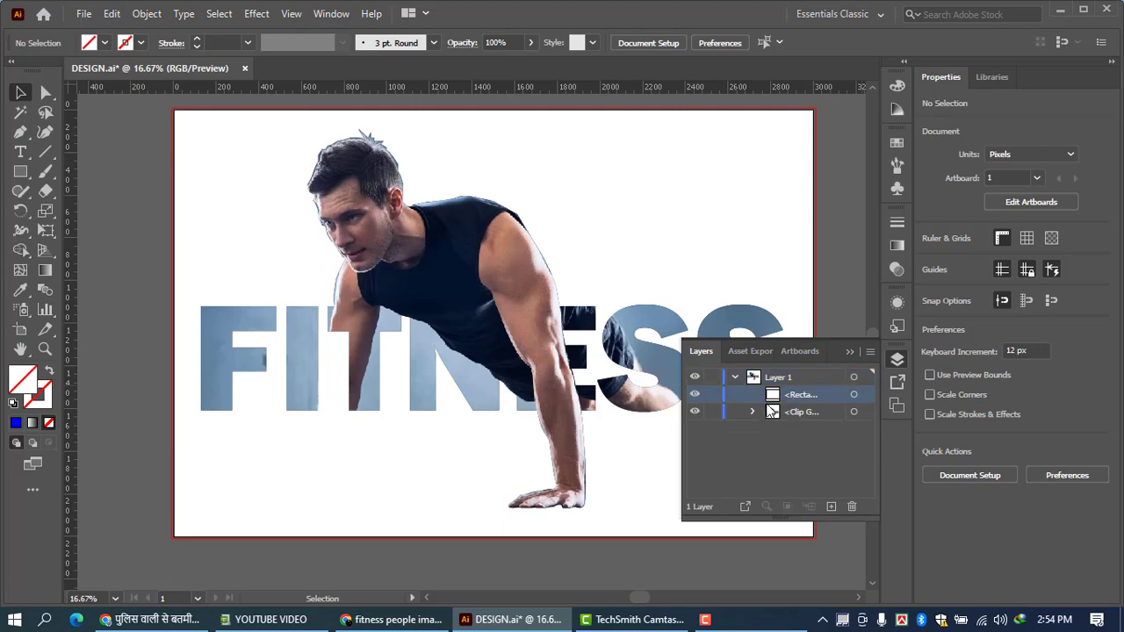
{"action": "left_click_drag", "start_coordinate": [802, 398], "coordinate": [793, 435]}
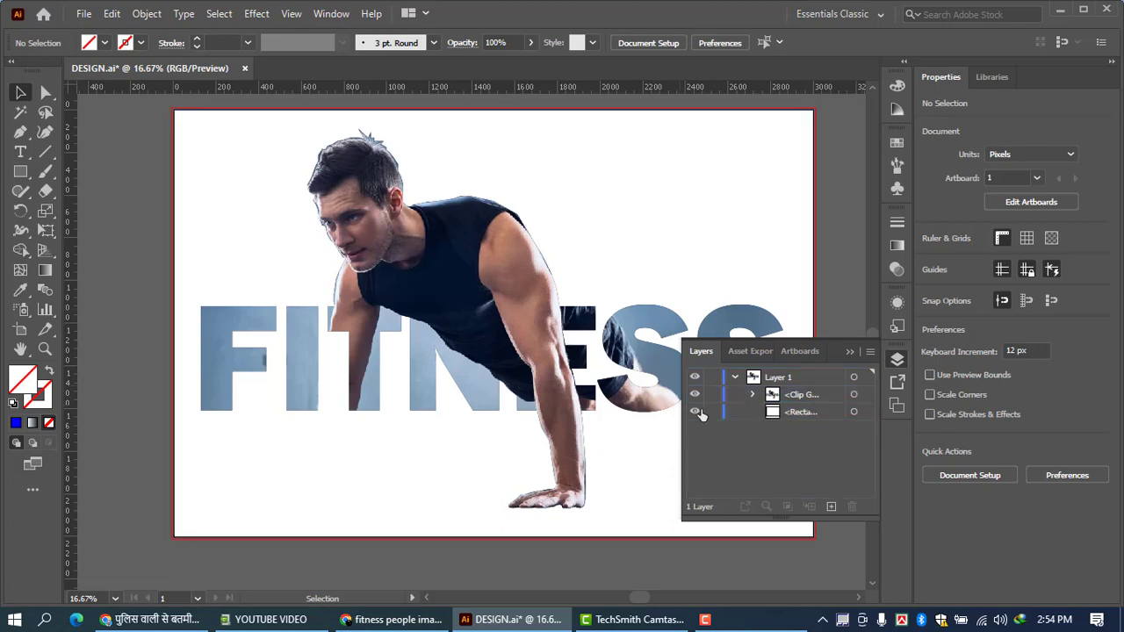
- Select the background rectangle behind the masked artwork and fill it with black
{"action": "left_click", "coordinate": [853, 412]}
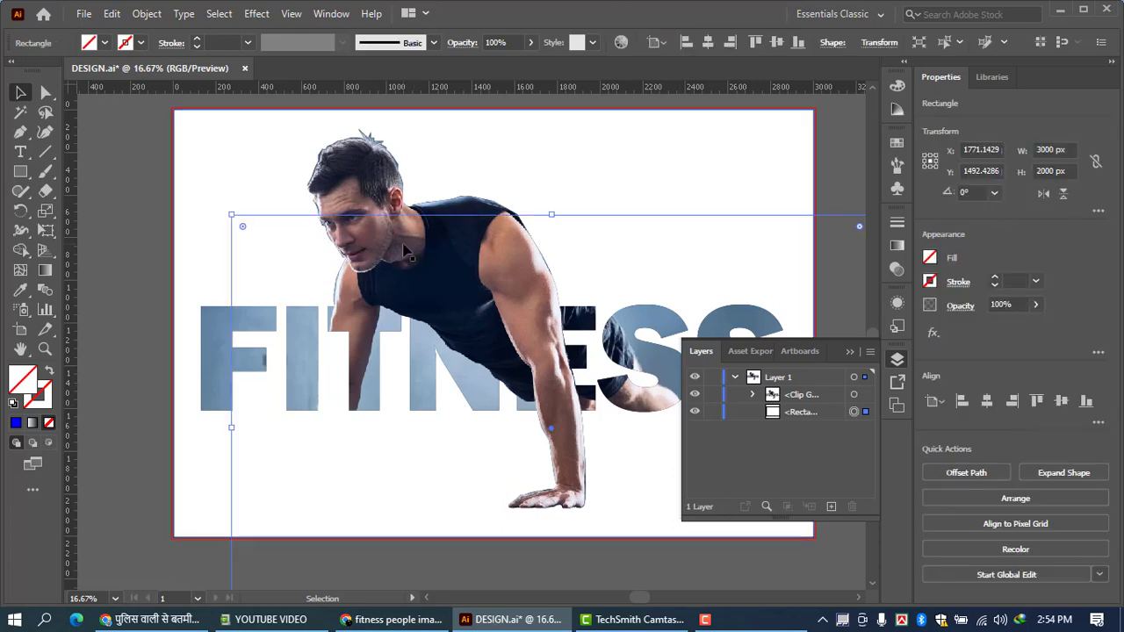
{"action": "left_click", "coordinate": [105, 42]}
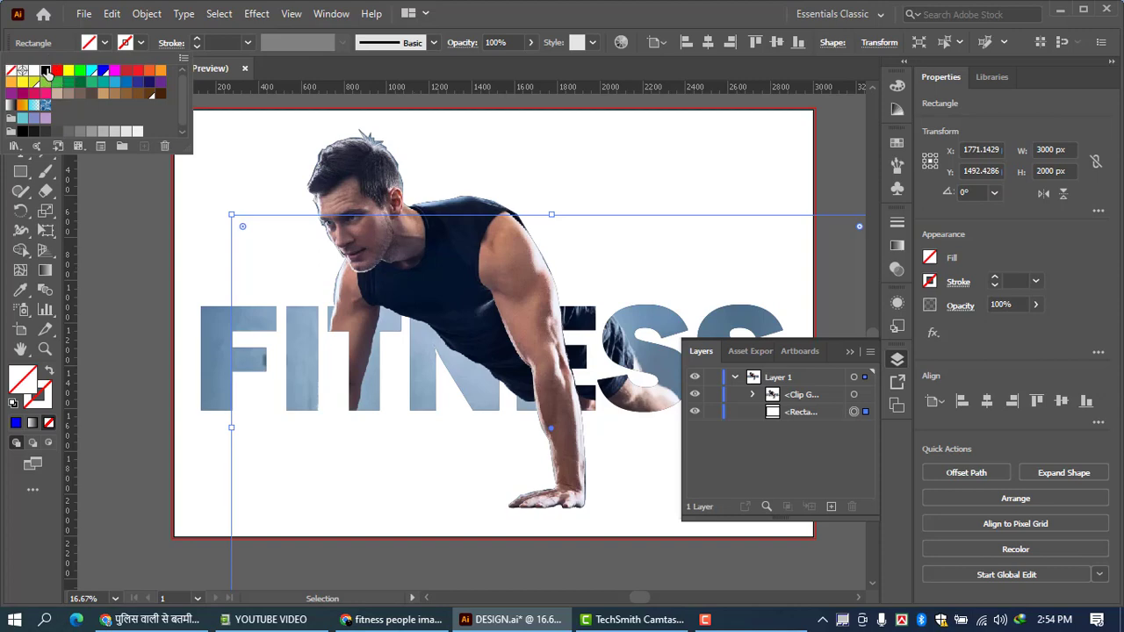
{"action": "left_click", "coordinate": [45, 70]}
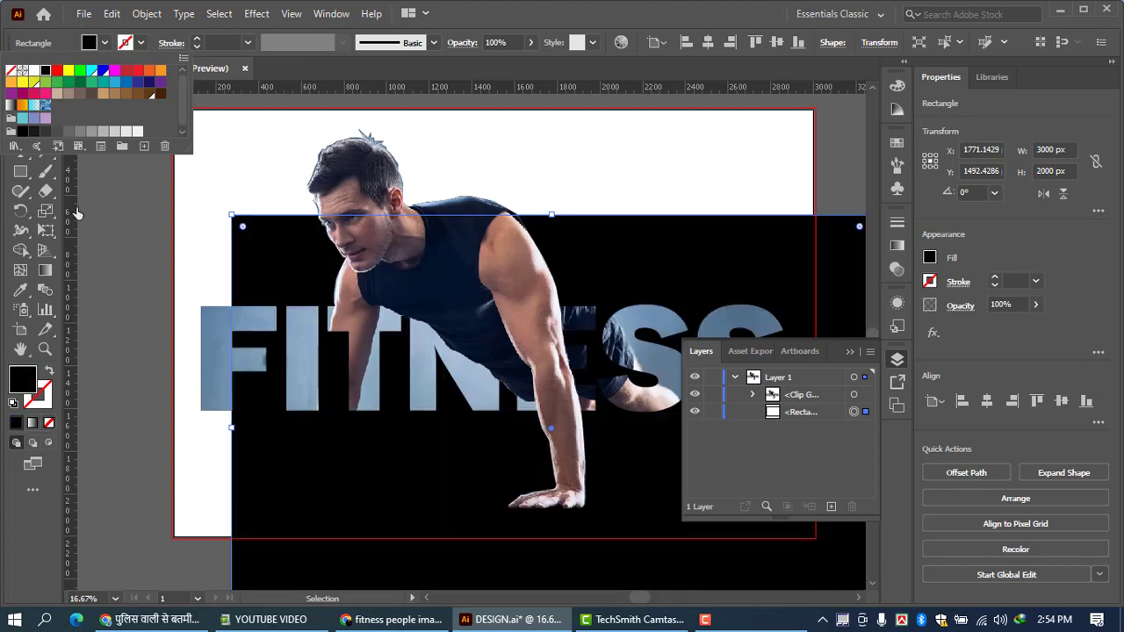
{"action": "left_click", "coordinate": [121, 200]}
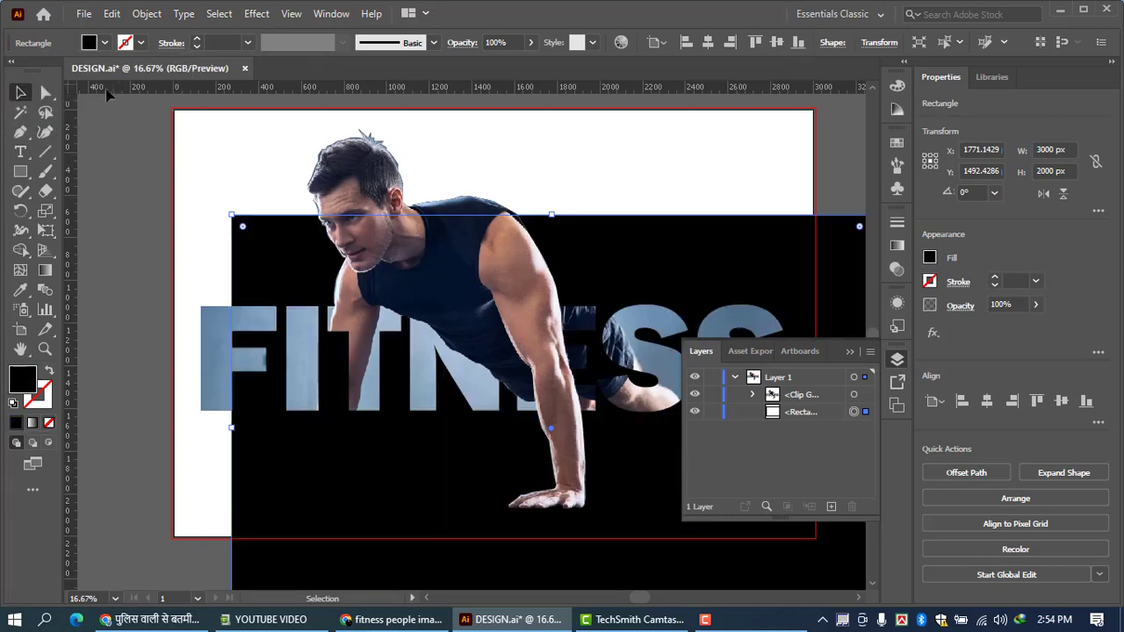
{"action": "left_click", "coordinate": [853, 354]}
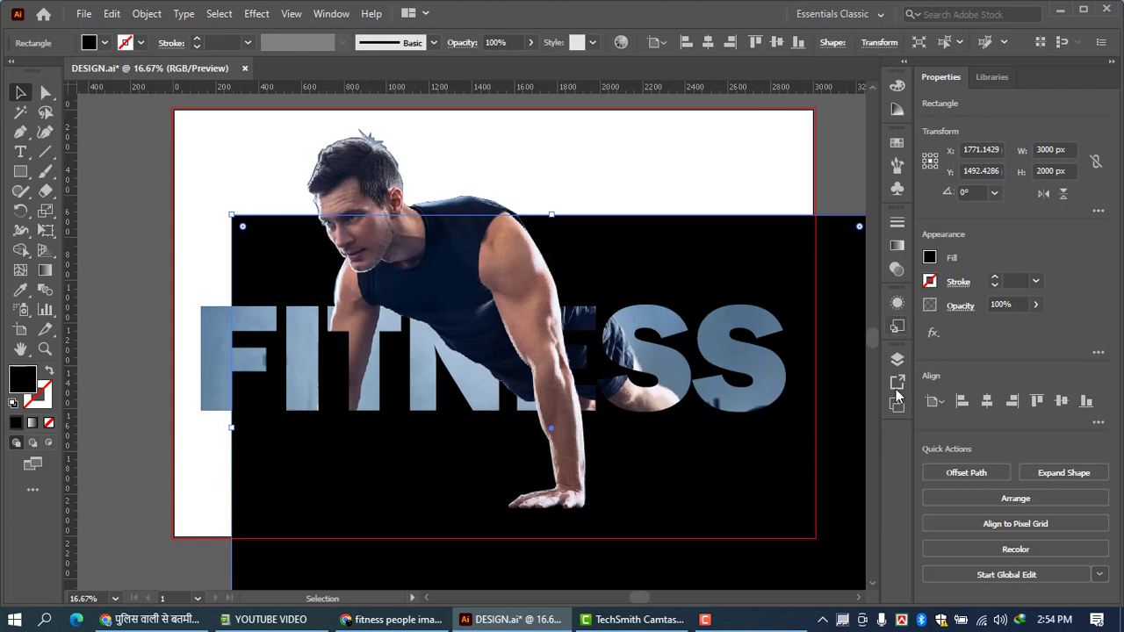
- Center the background rectangle horizontally and vertically on the artboard and deselect it
{"action": "left_click", "coordinate": [984, 409]}
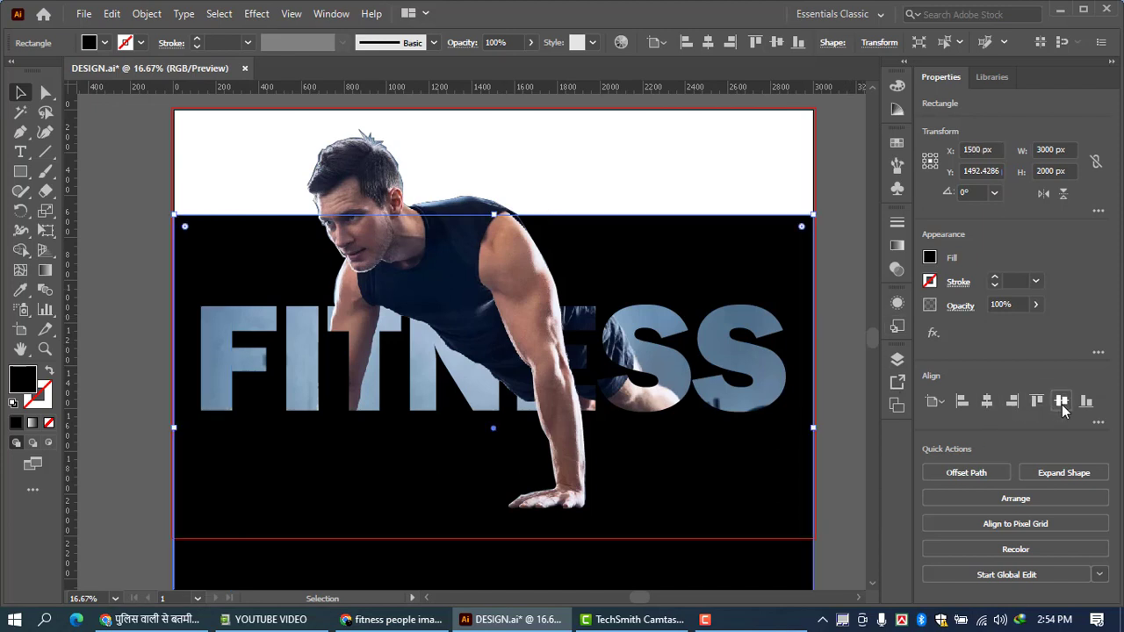
{"action": "left_click", "coordinate": [1062, 405]}
{"action": "left_click", "coordinate": [856, 341]}
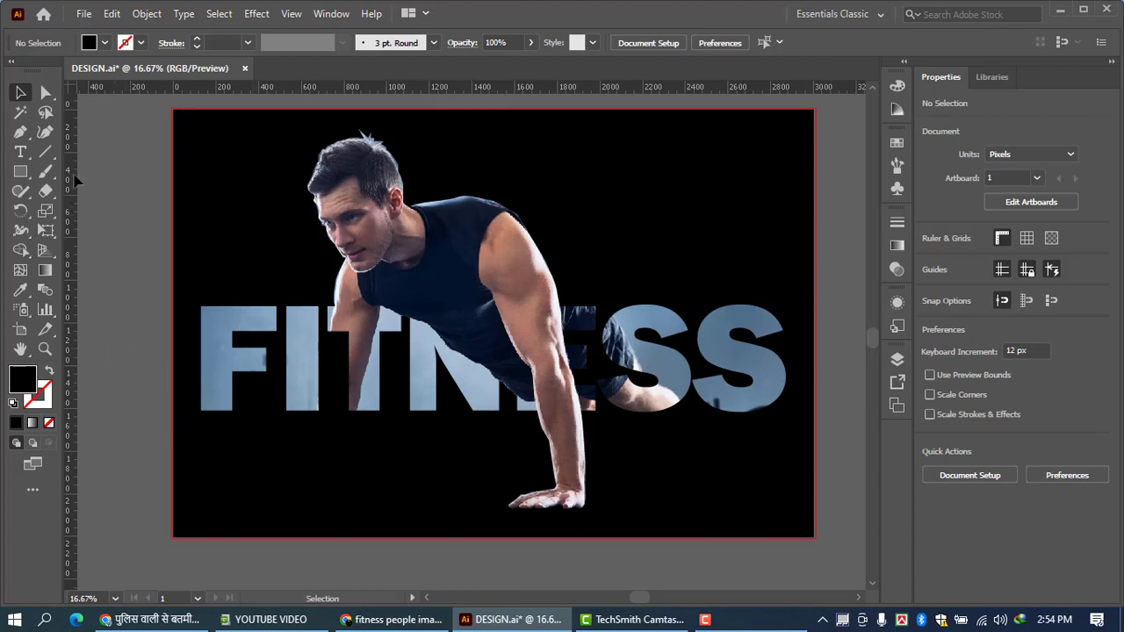
- Change the background rectangle's fill to the very dark grey swatch next to black in the grays group, and deselect it
{"action": "left_click", "coordinate": [105, 43]}
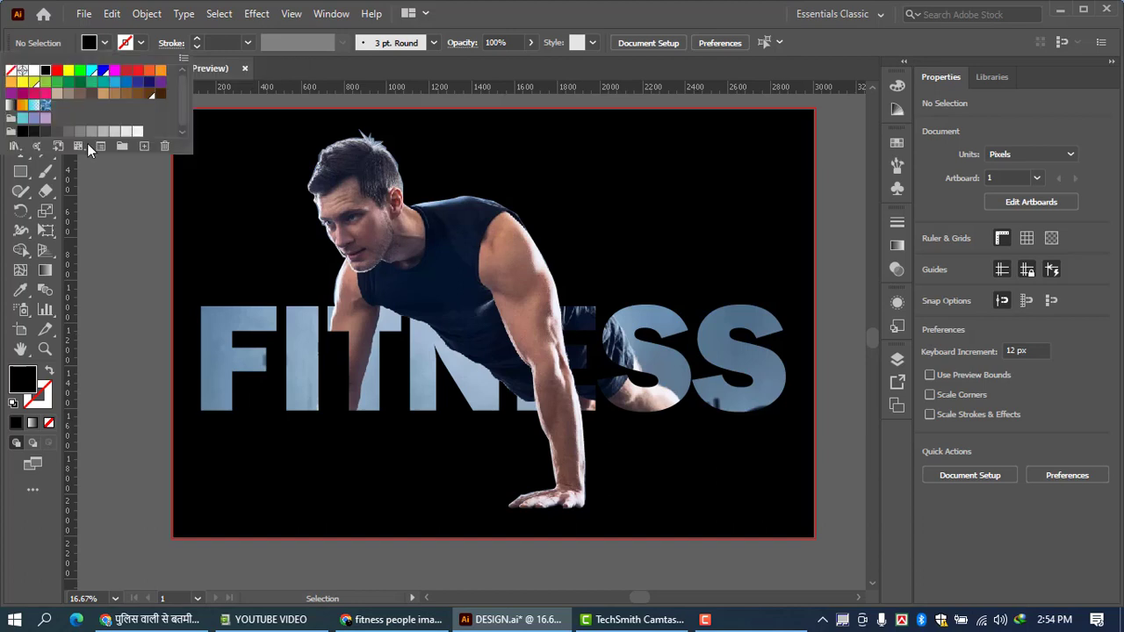
{"action": "left_click", "coordinate": [26, 132]}
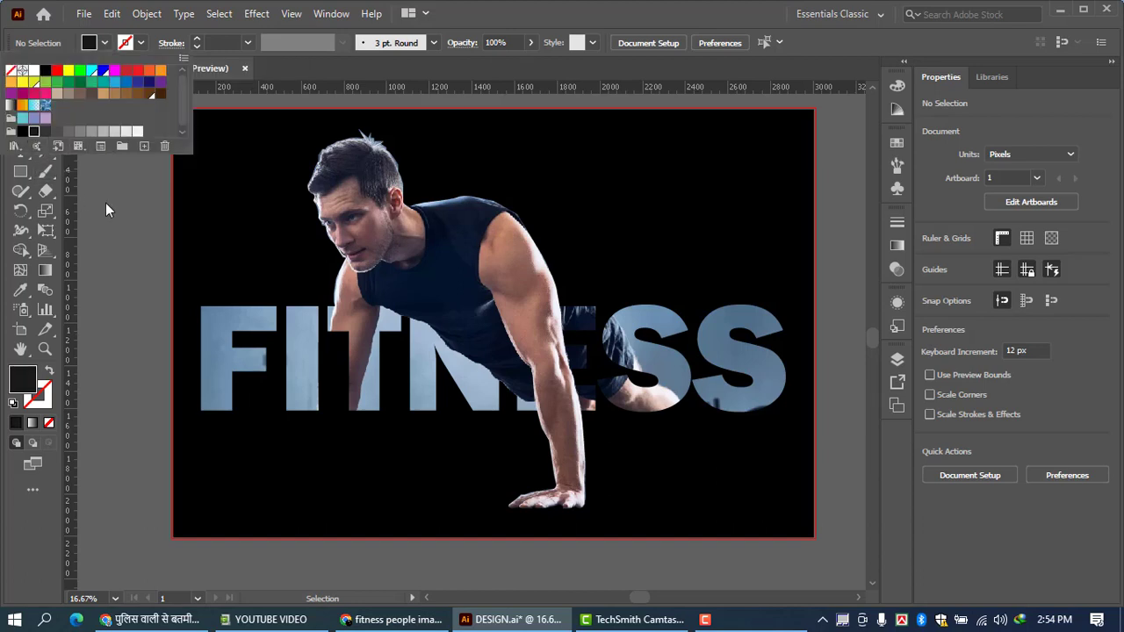
{"action": "left_click", "coordinate": [187, 190]}
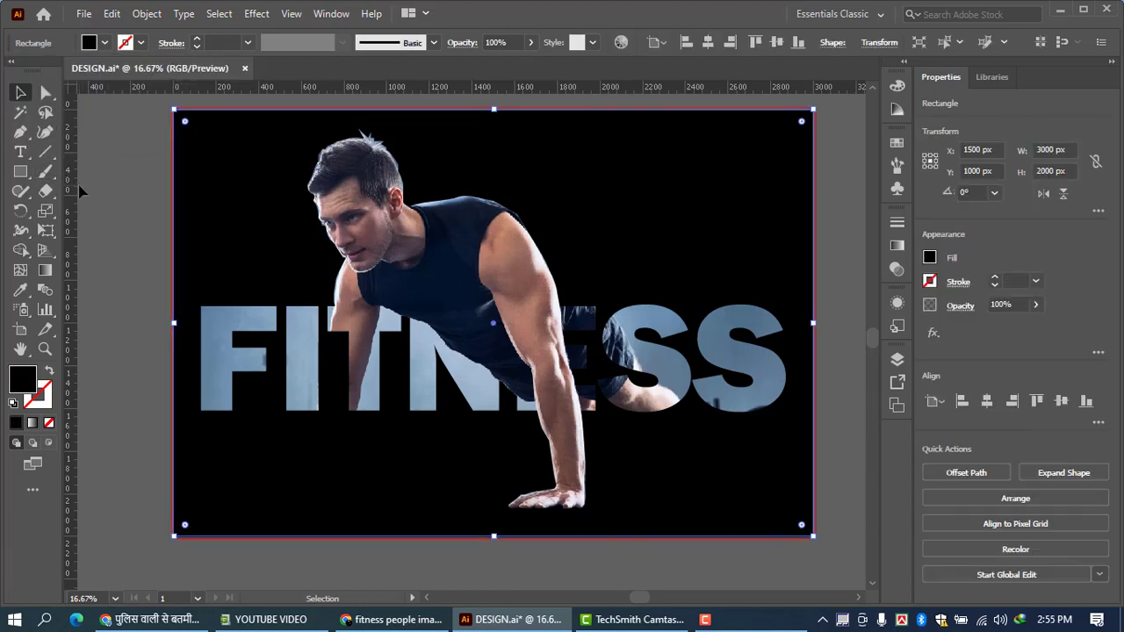
{"action": "left_click", "coordinate": [895, 360]}
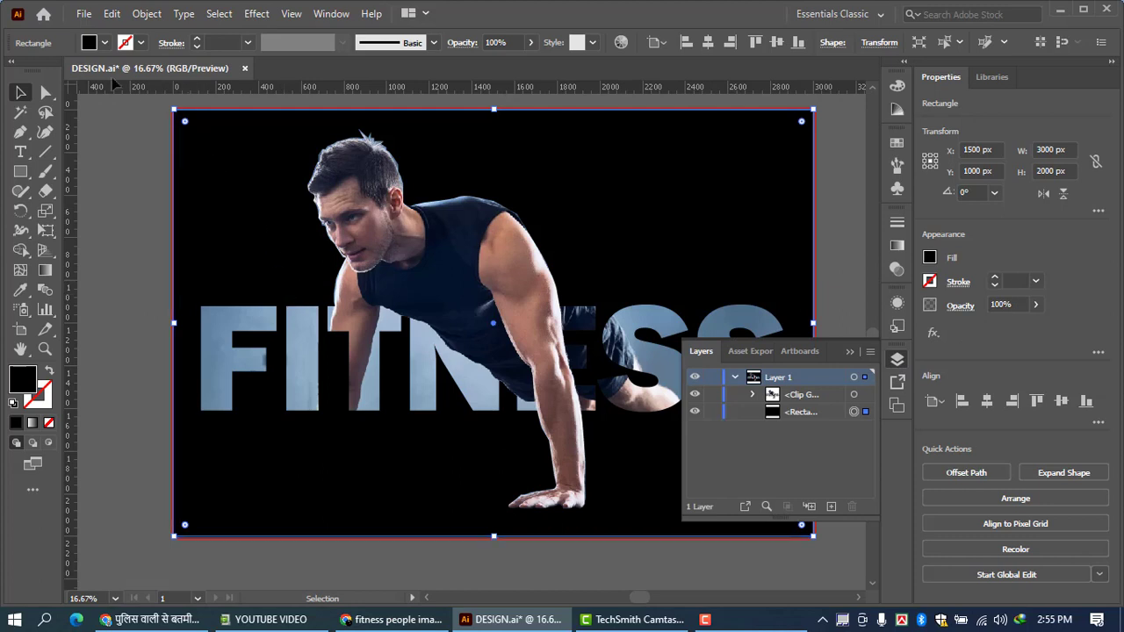
{"action": "left_click", "coordinate": [106, 44]}
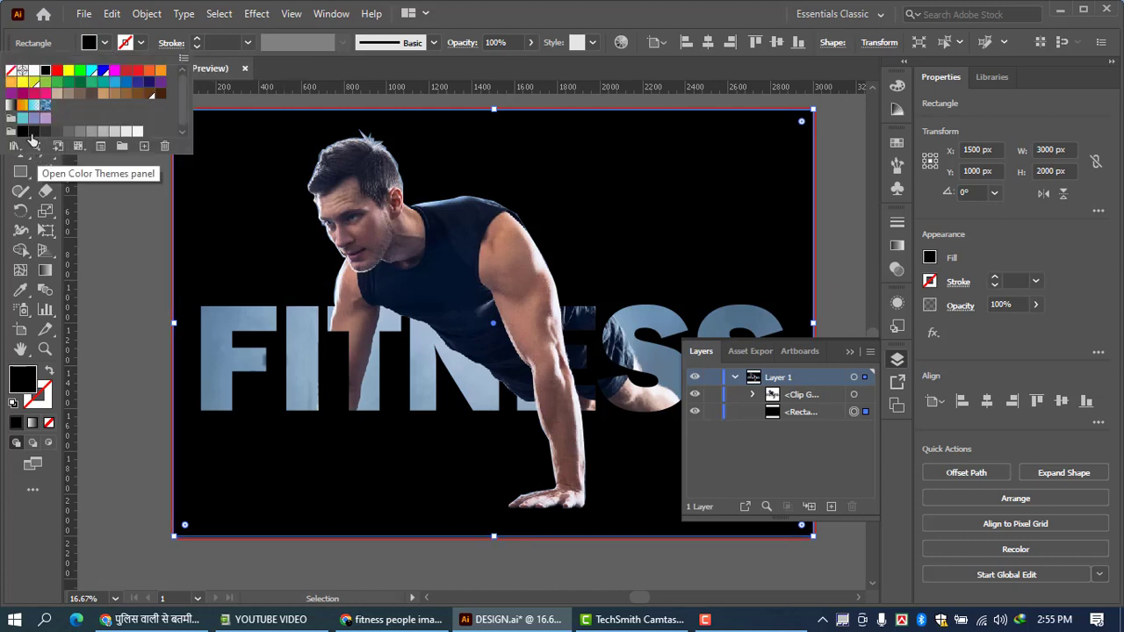
{"action": "left_click", "coordinate": [33, 132]}
{"action": "left_click", "coordinate": [115, 243]}
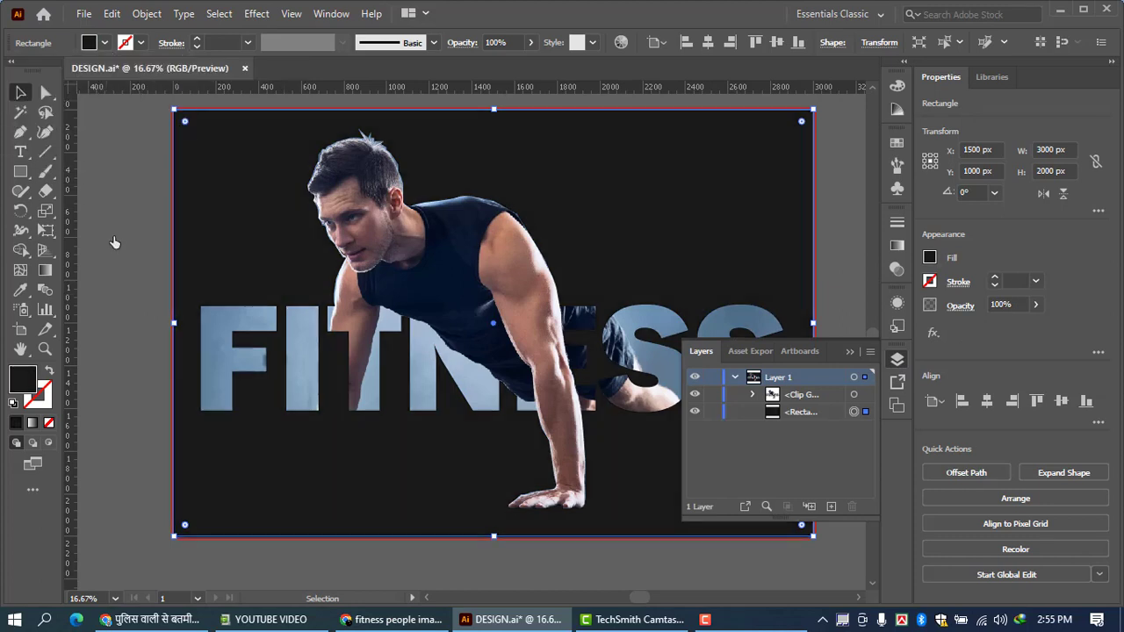
{"action": "left_click", "coordinate": [851, 352]}
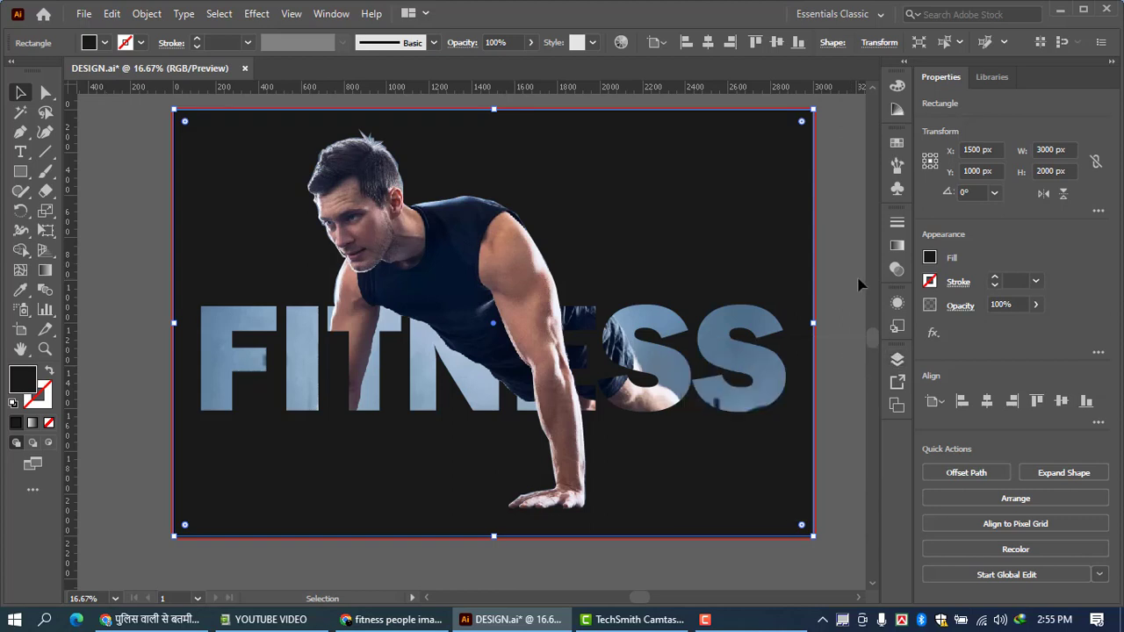
{"action": "left_click", "coordinate": [851, 283]}
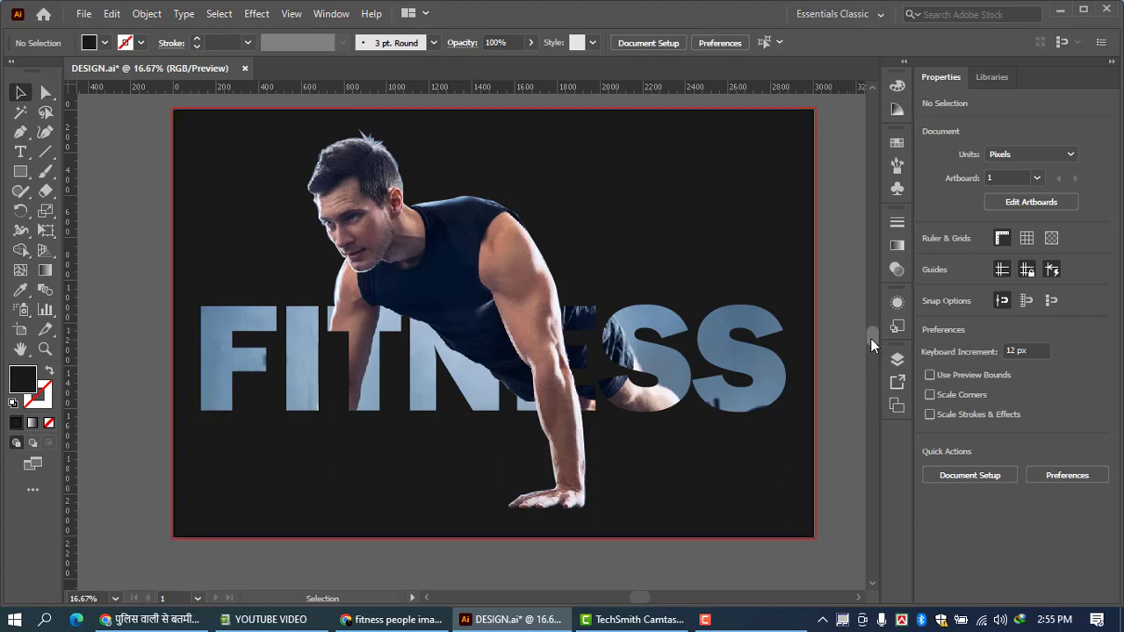
{"action": "scroll", "coordinate": [870, 338], "scroll_direction": "up", "scroll_amount": 1}
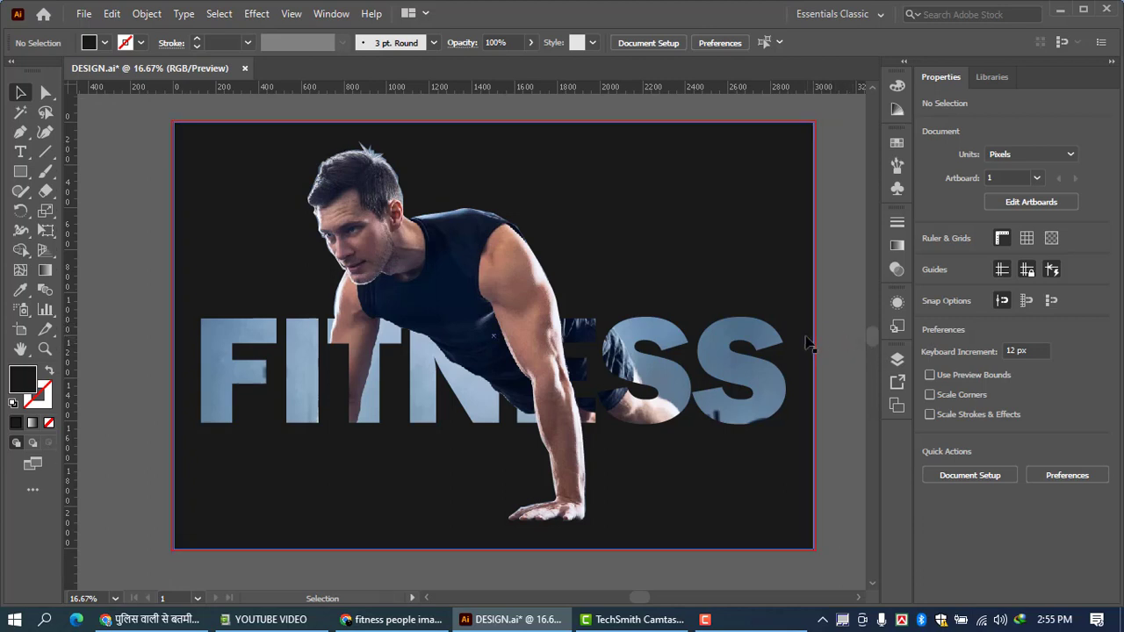